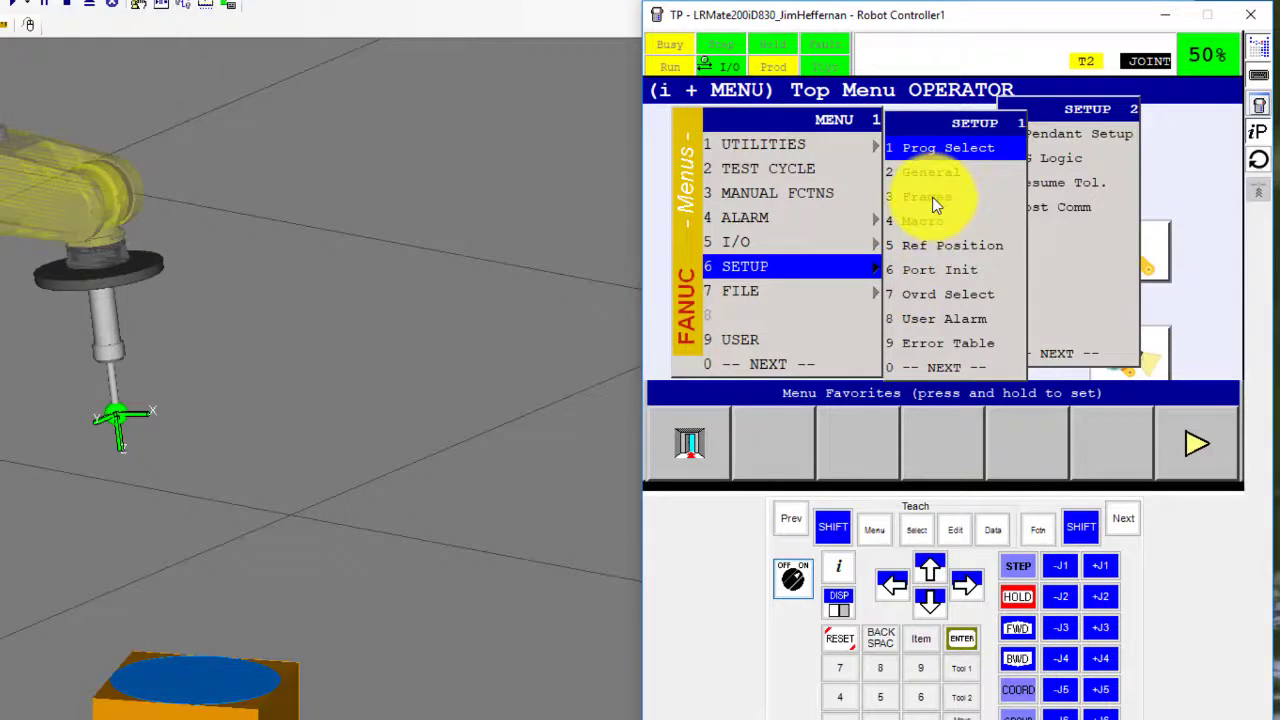
Step: Open Frames setup and switch the table to User Frames, UFrame1 through UFrame9
click(932, 197)
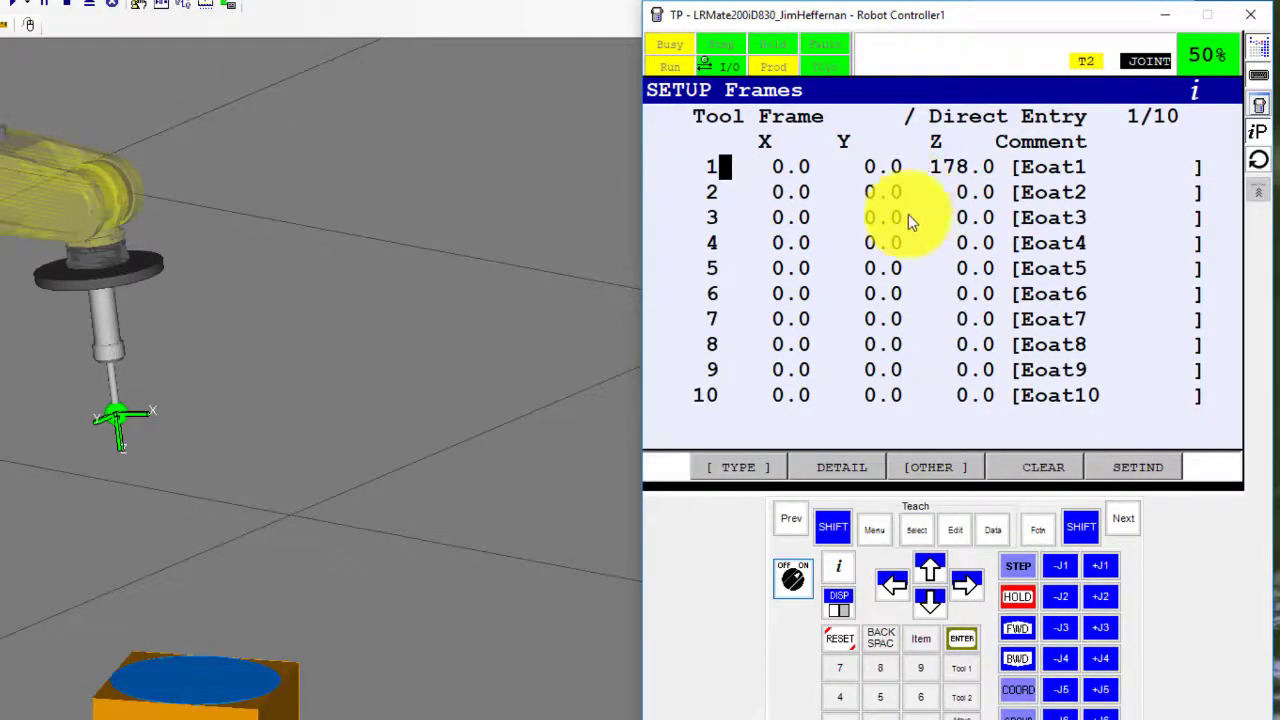
click(936, 468)
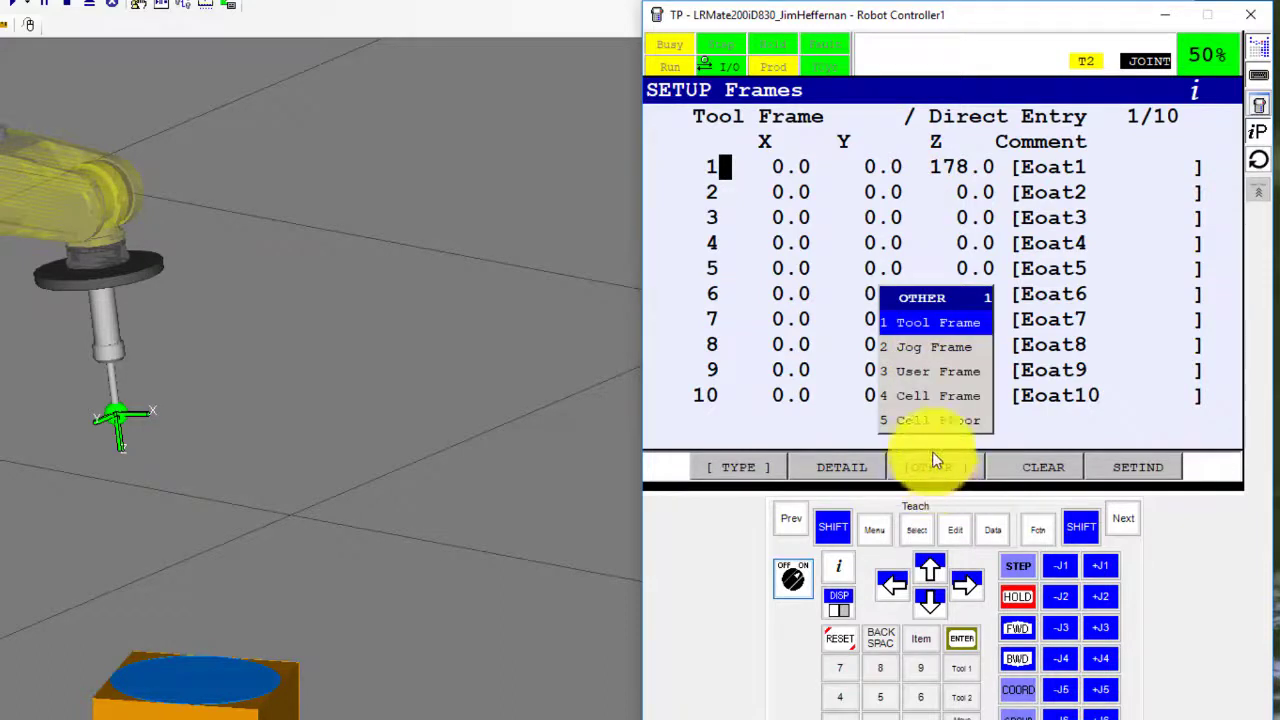
click(919, 371)
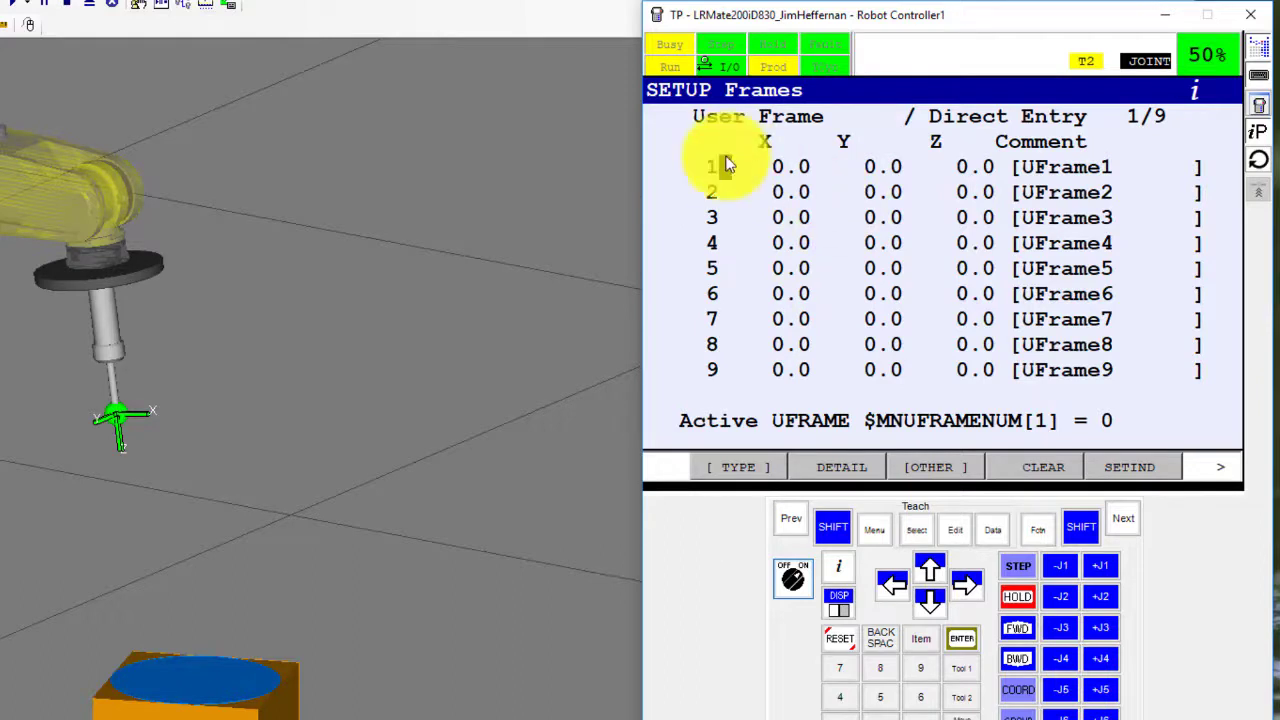
Step: Open UFrame1's detail, choose the Three Point method, and move to Orient Origin Point
click(965, 640)
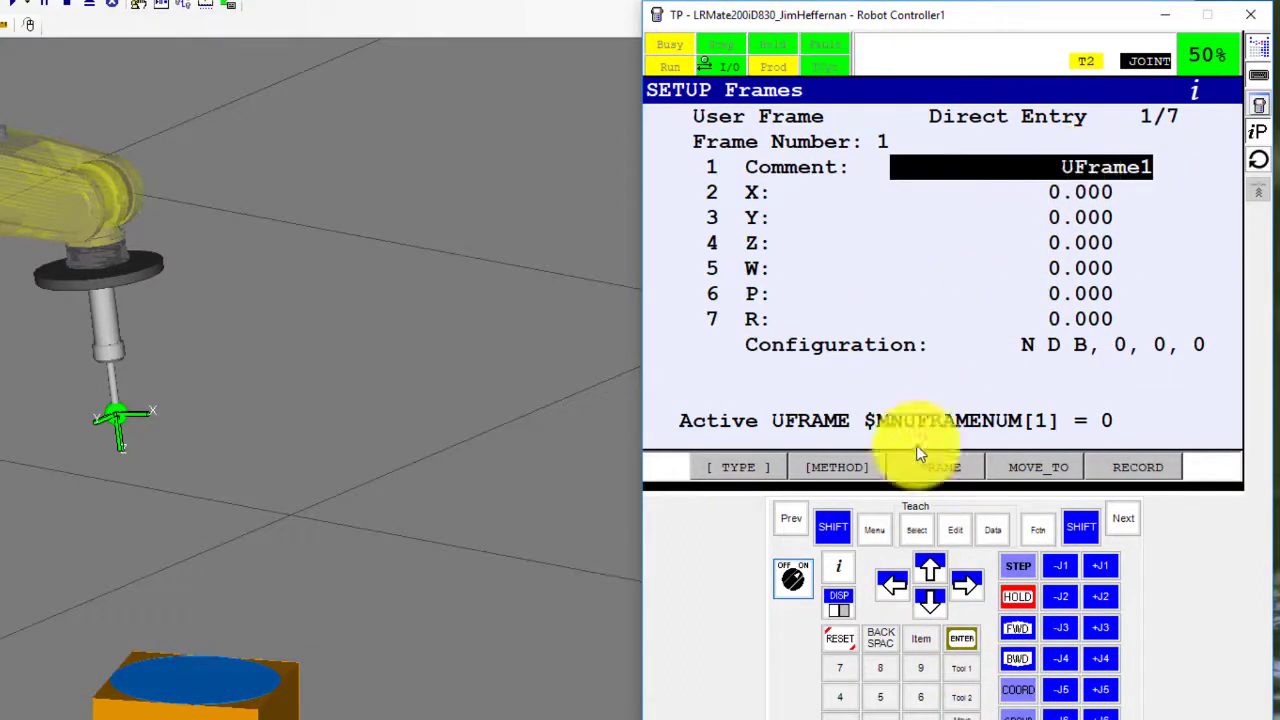
click(838, 468)
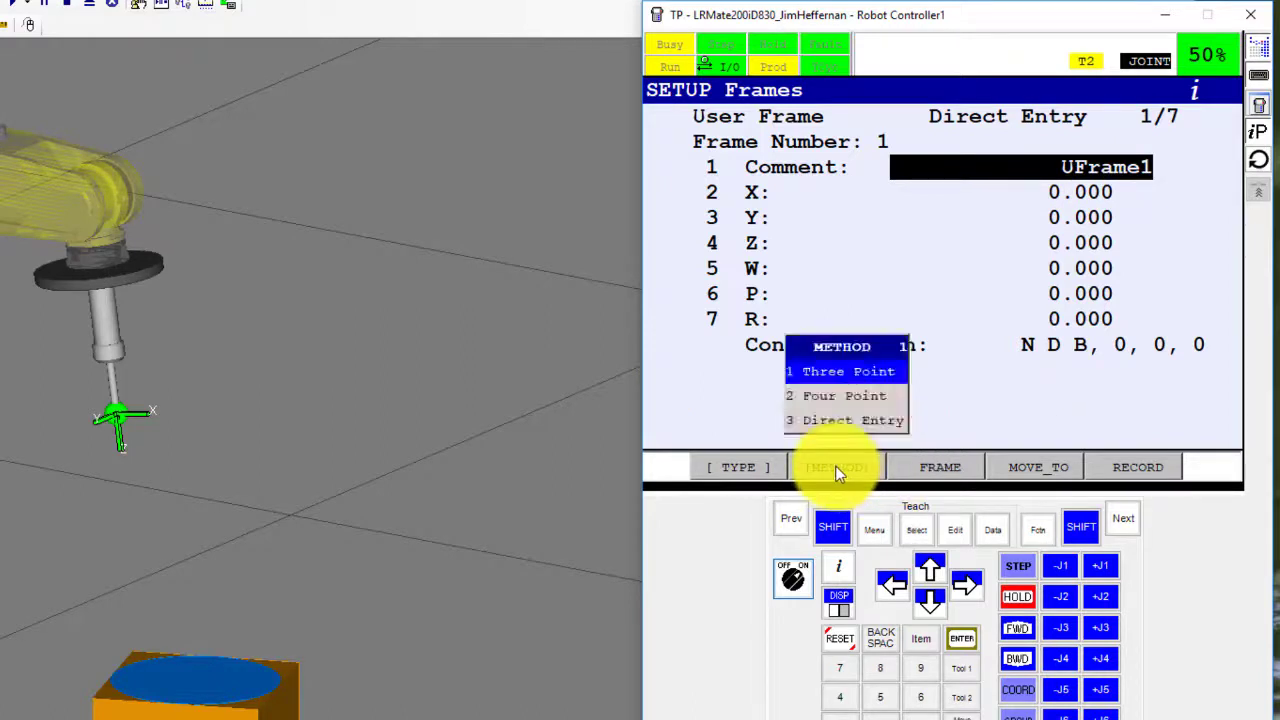
click(833, 371)
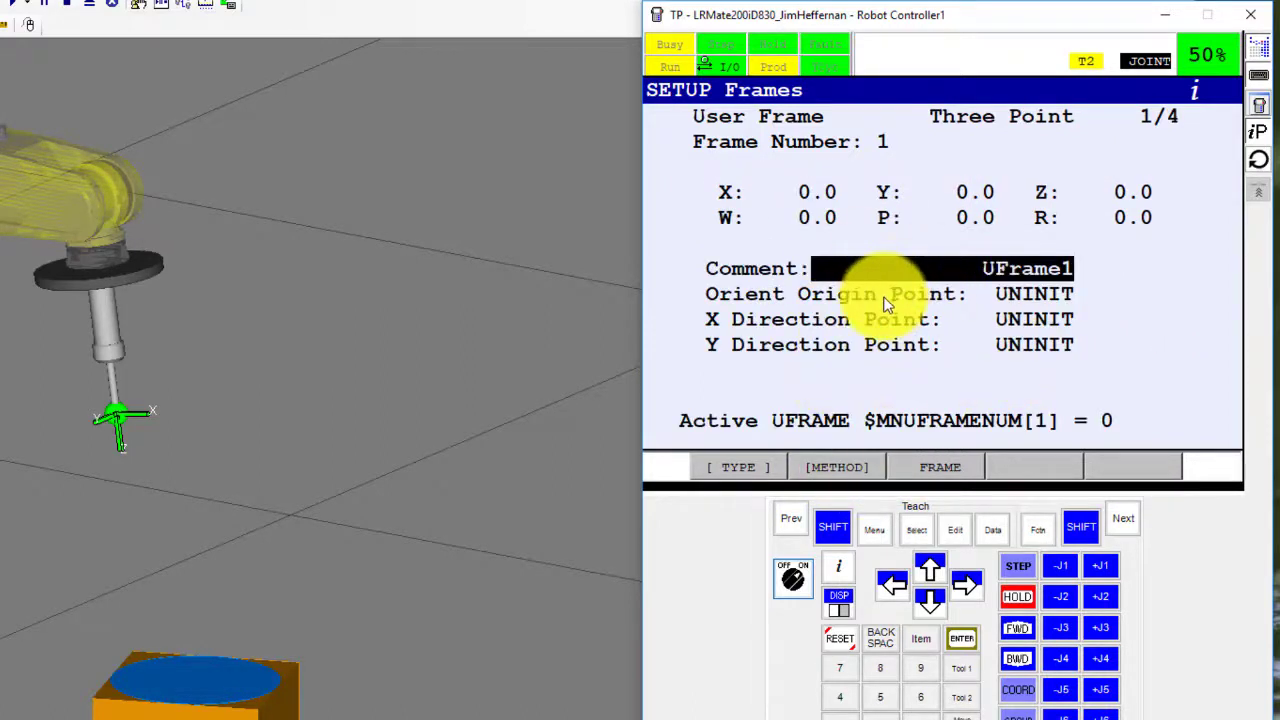
click(930, 600)
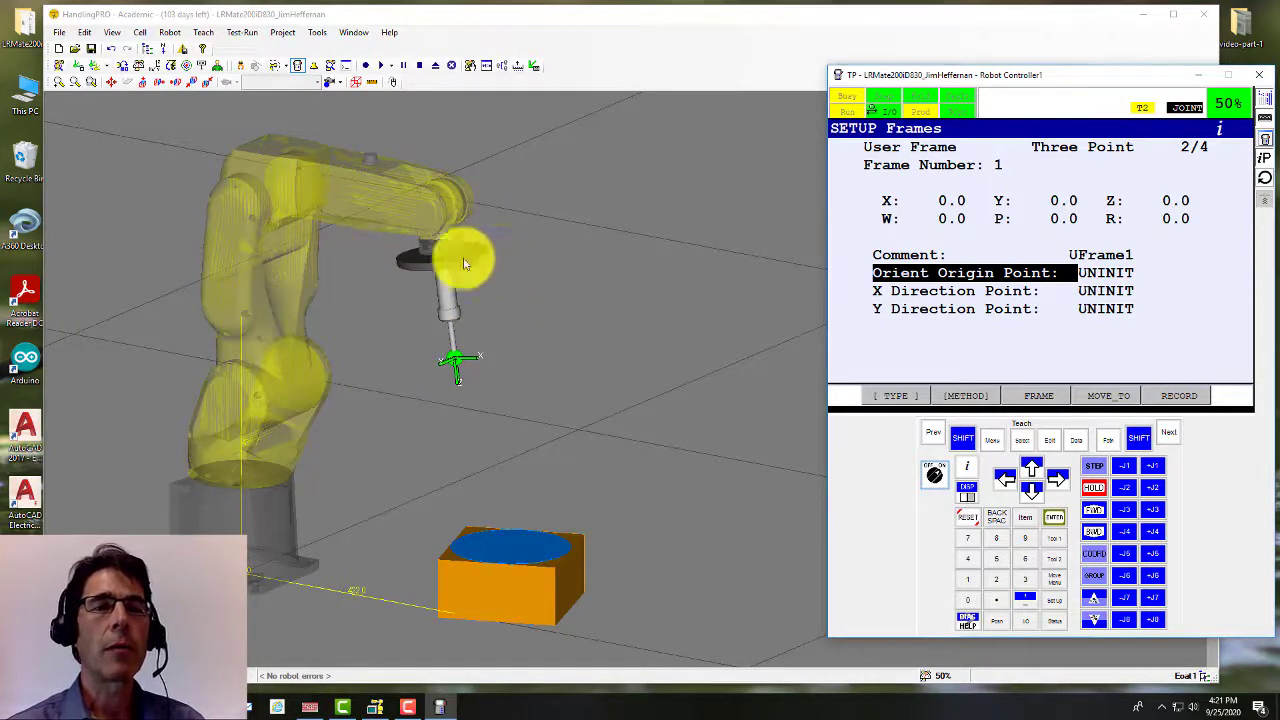
Step: Show the 3D World Mouse Commands reference from the View menu
click(115, 40)
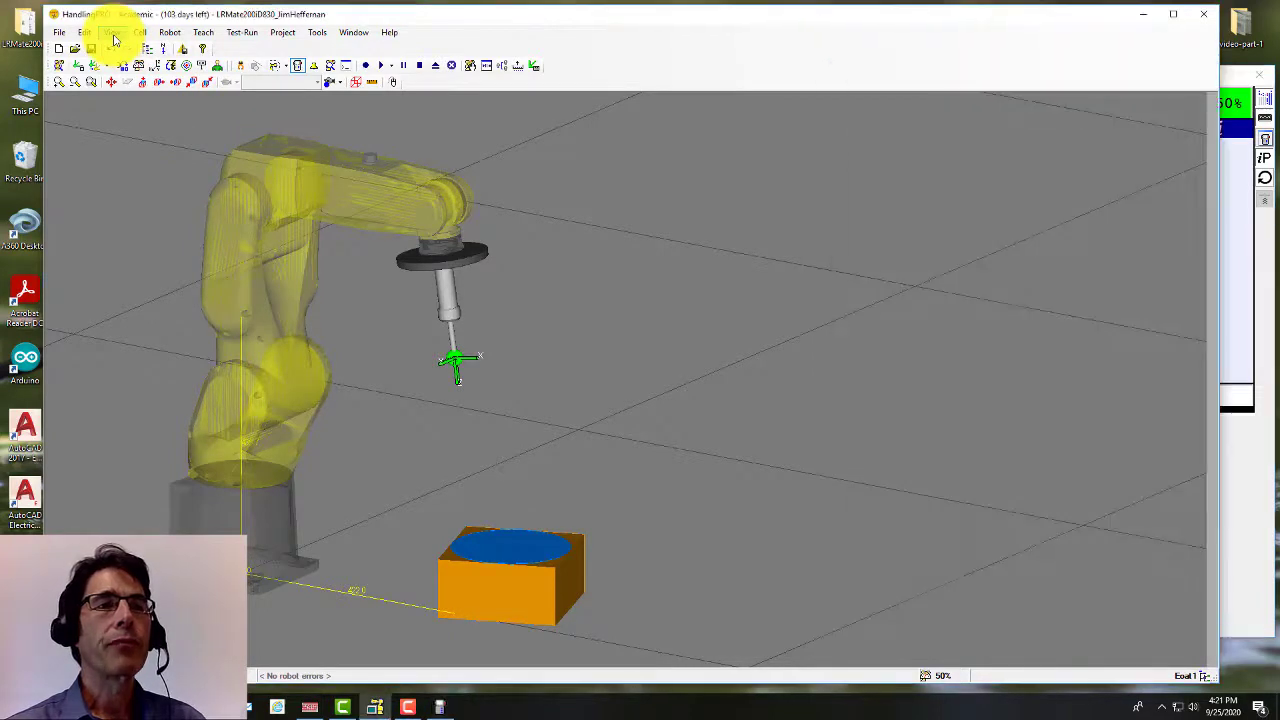
click(110, 33)
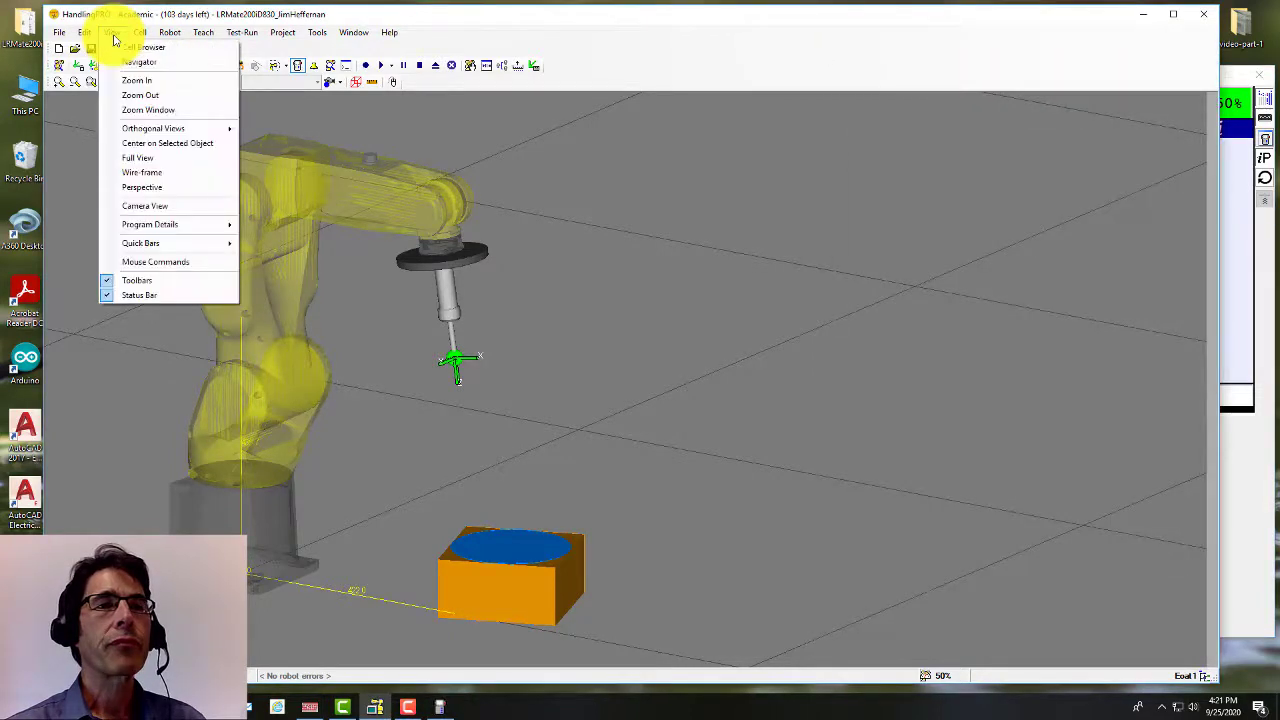
click(155, 263)
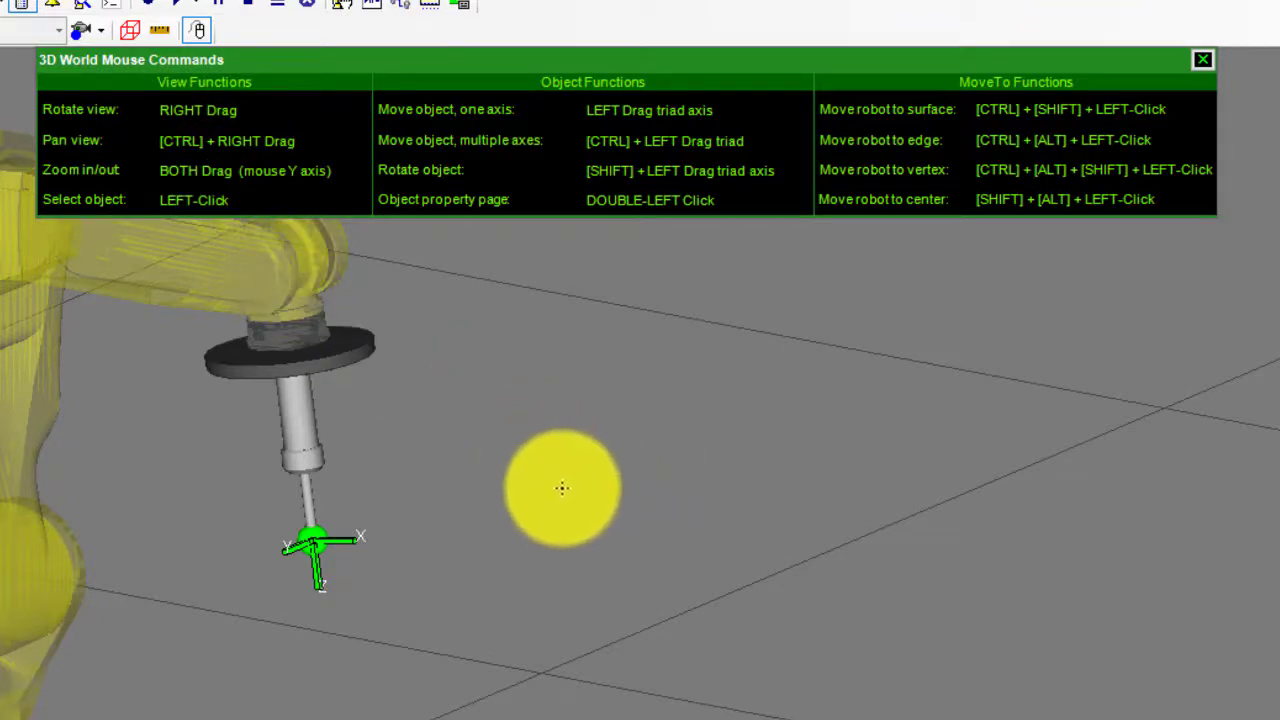
Step: Orbit the 3-D view until the box's blue top shows, then pan it
right_drag(583, 420, 621, 398)
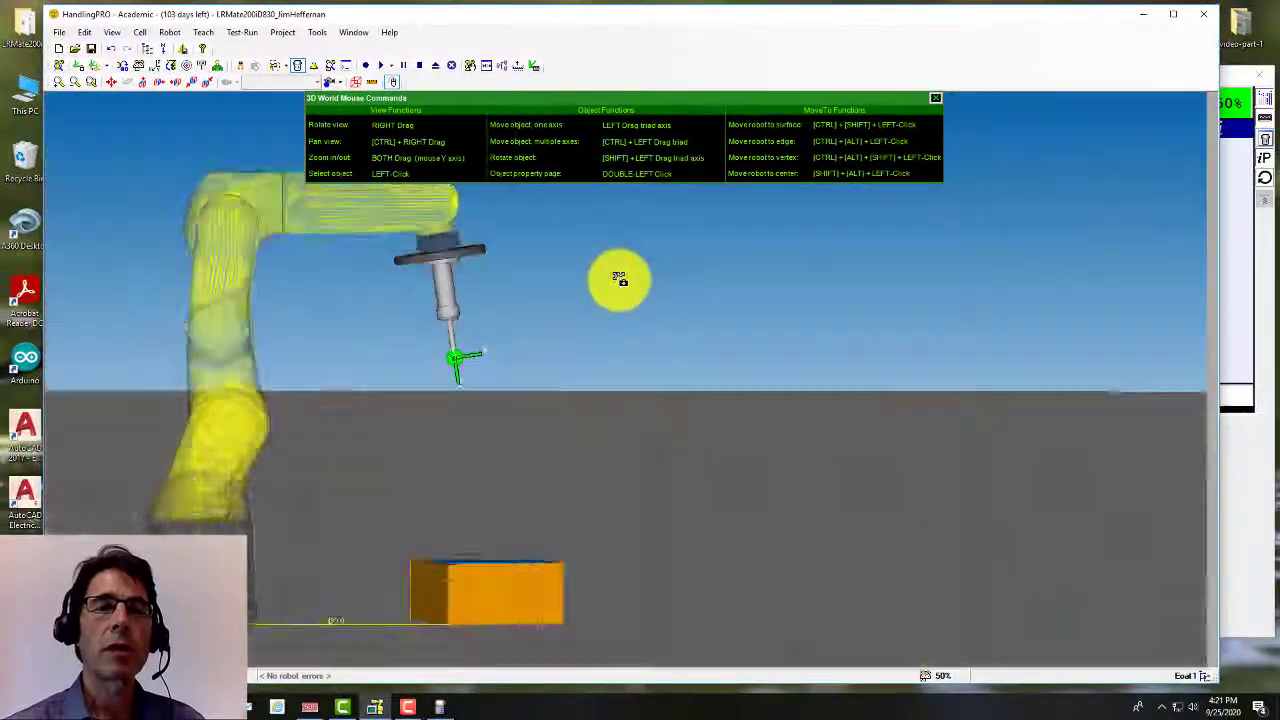
mouse_move(620, 279)
right_down()
mouse_move(597, 271)
mouse_move(574, 286)
mouse_move(598, 292)
right_up()
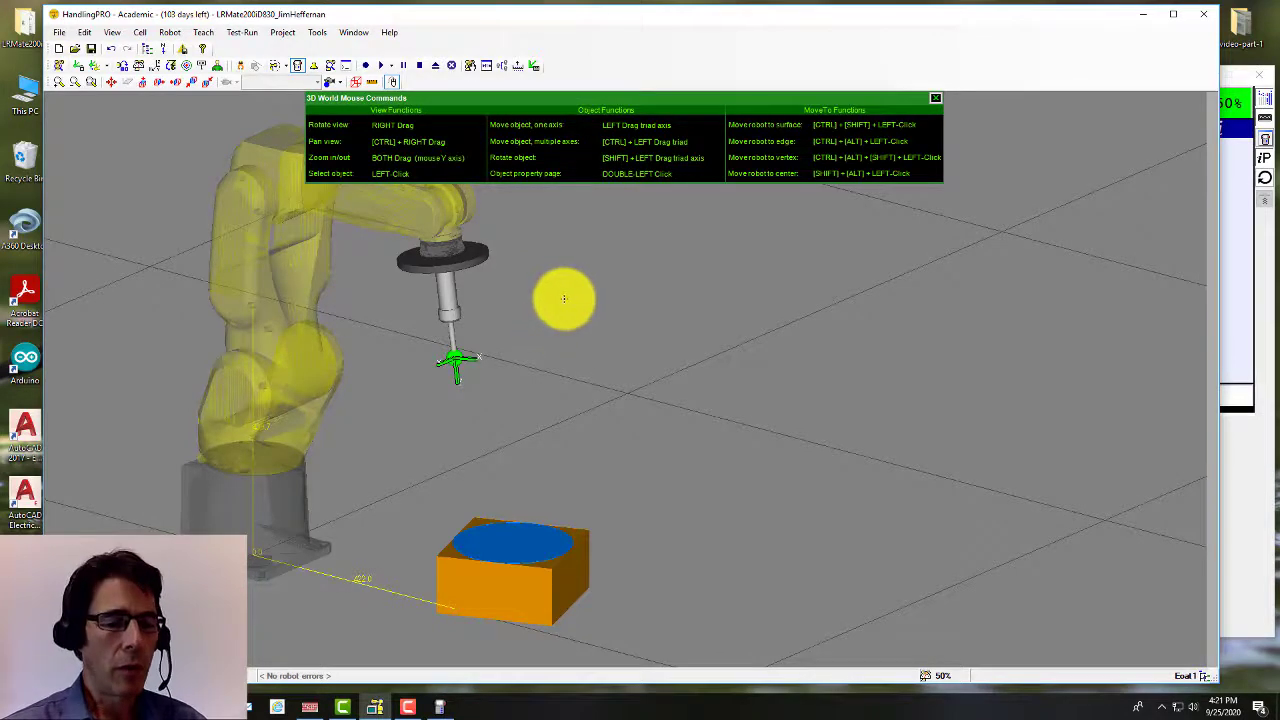
key(alt+Tab)
ctrl+right_drag(657, 292, 643, 323)
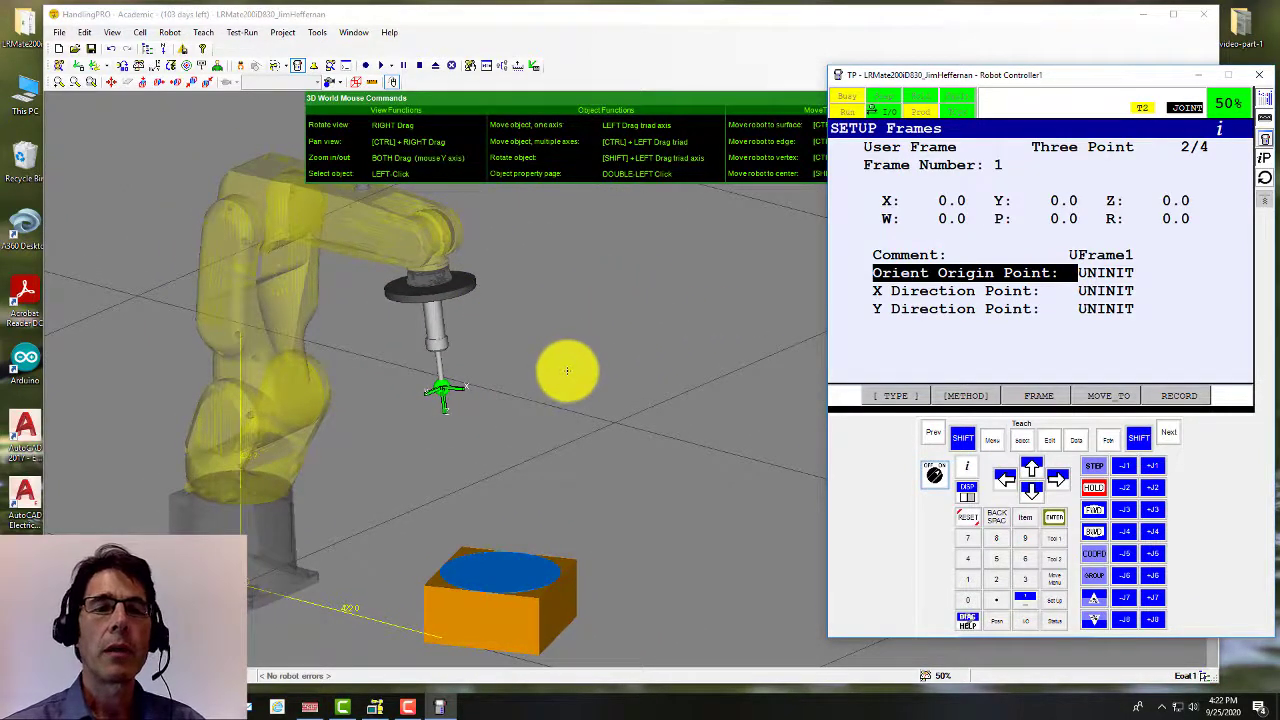
Step: Zoom and pan the 3-D cell view to frame the robot and box
scroll(567, 371, up, 2)
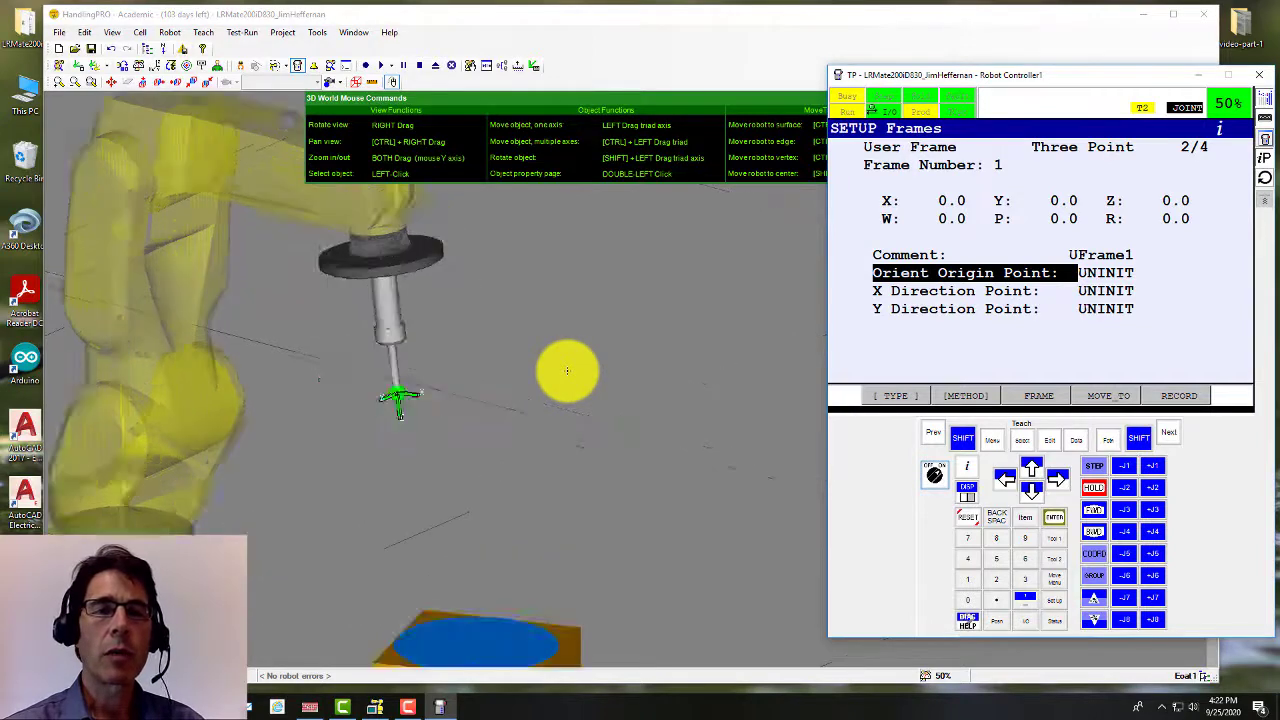
scroll(250, 388, up, 1)
scroll(264, 392, down, 5)
scroll(191, 380, up, 2)
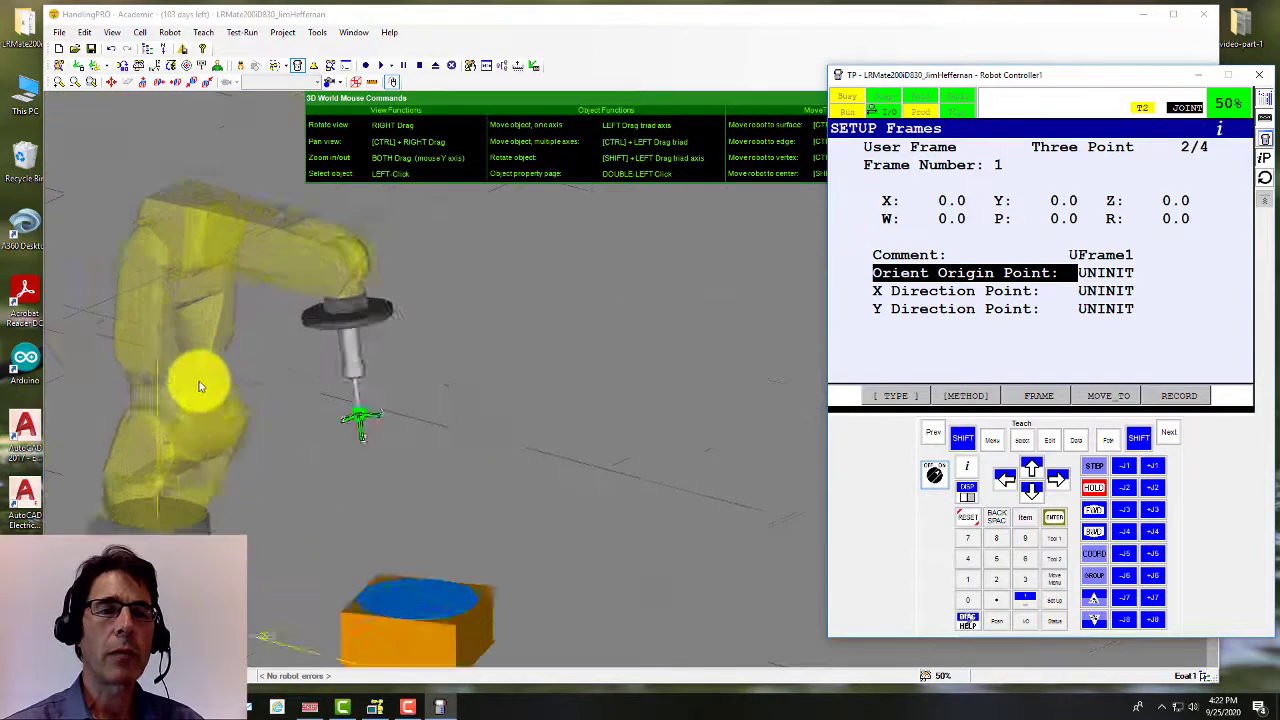
scroll(466, 410, down, 2)
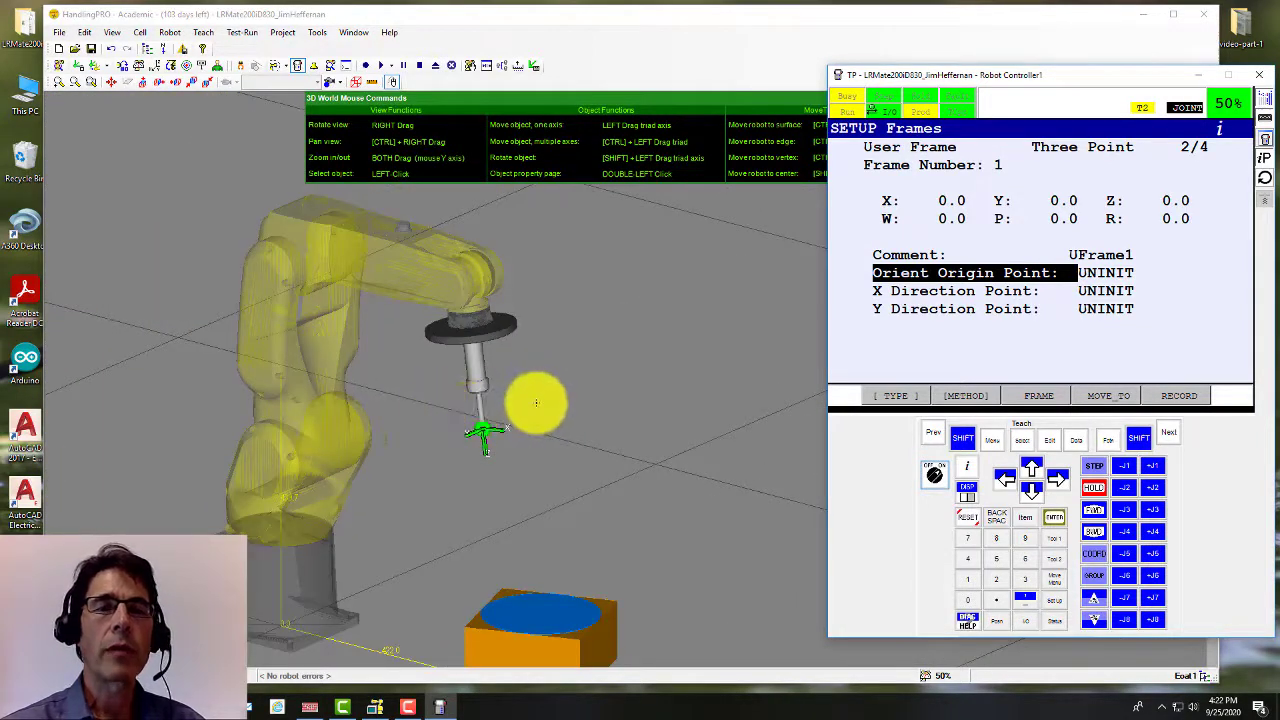
click(536, 402)
scroll(540, 391, up, 3)
scroll(537, 380, down, 3)
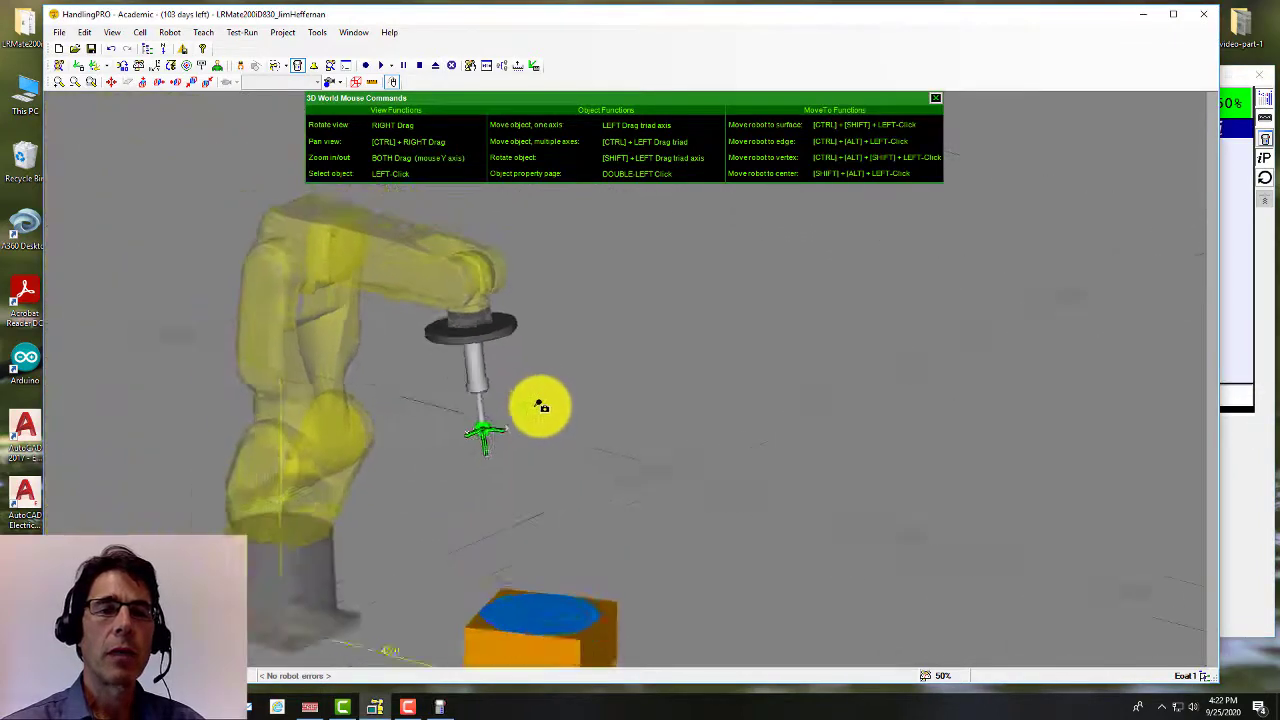
scroll(541, 408, down, 2)
scroll(542, 412, up, 5)
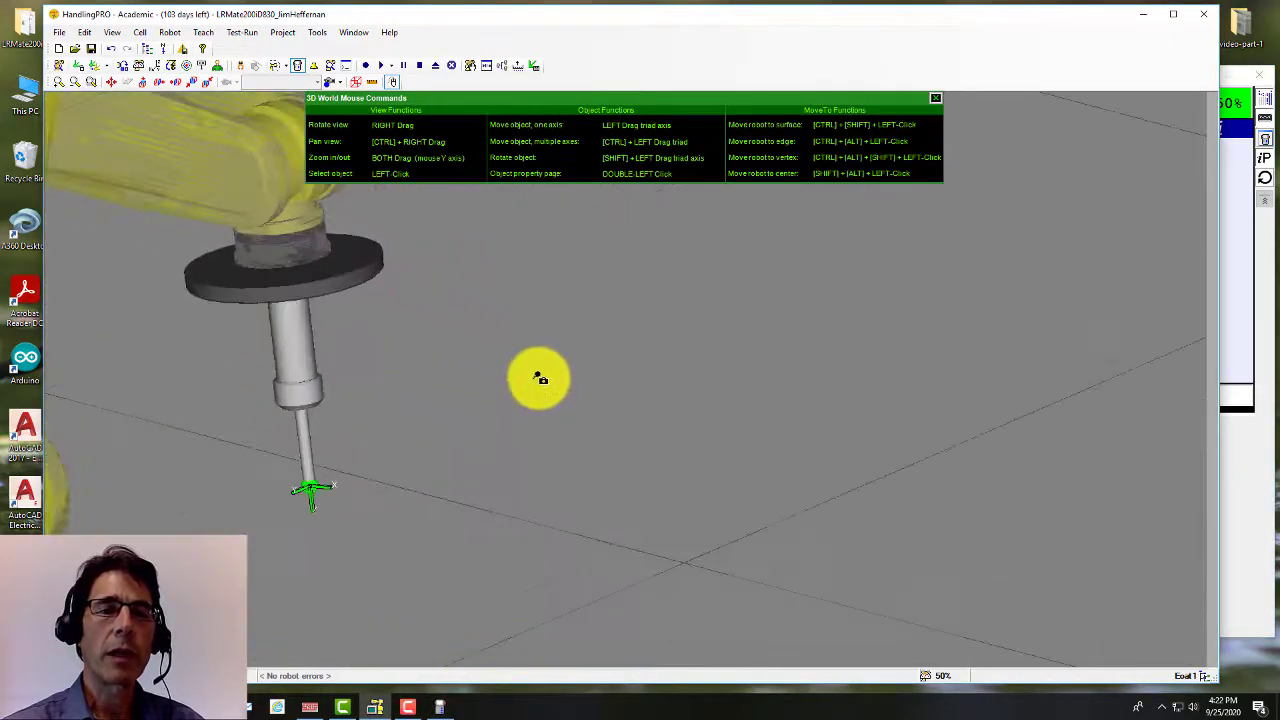
scroll(541, 385, down, 4)
scroll(542, 395, up, 3)
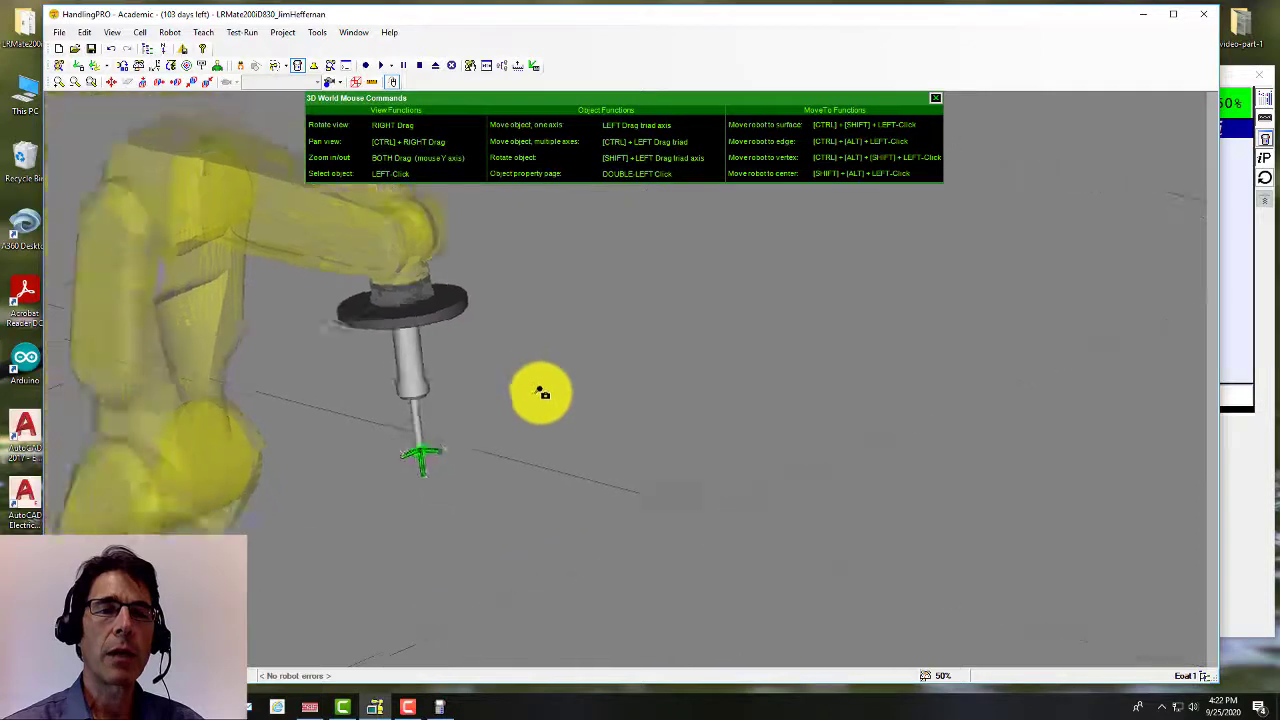
scroll(541, 395, down, 2)
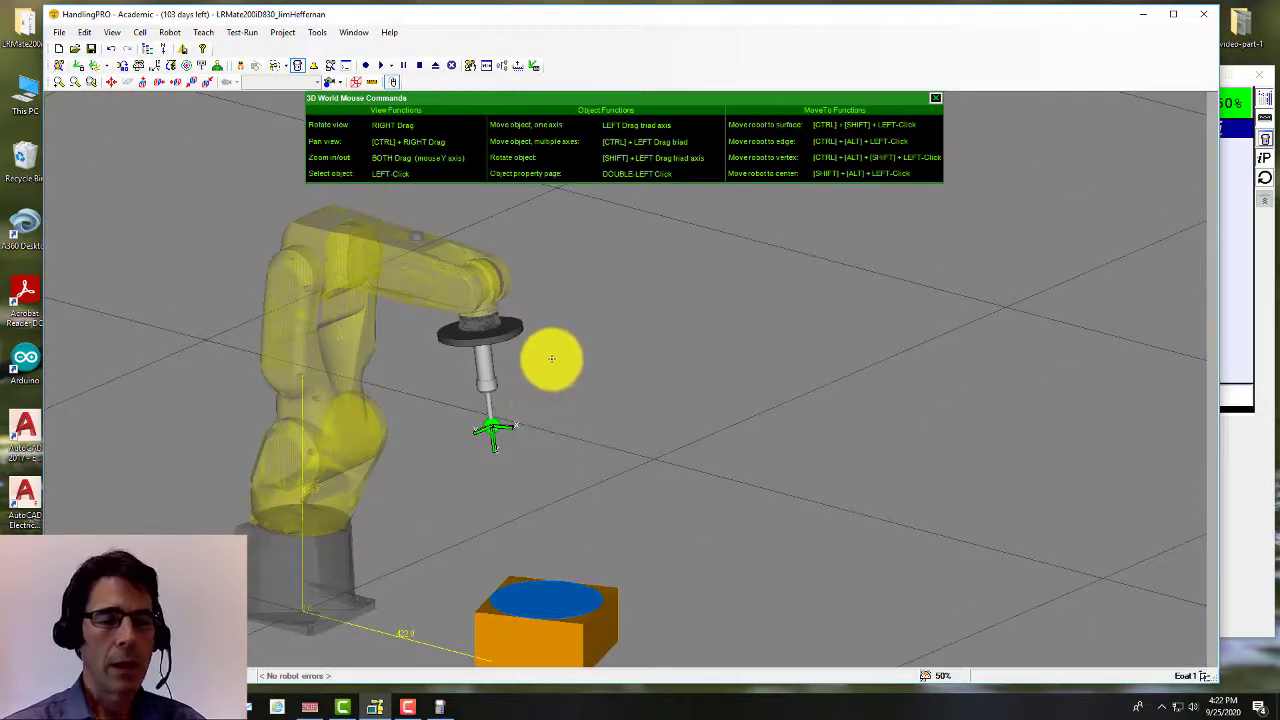
ctrl+right_drag(574, 349, 530, 318)
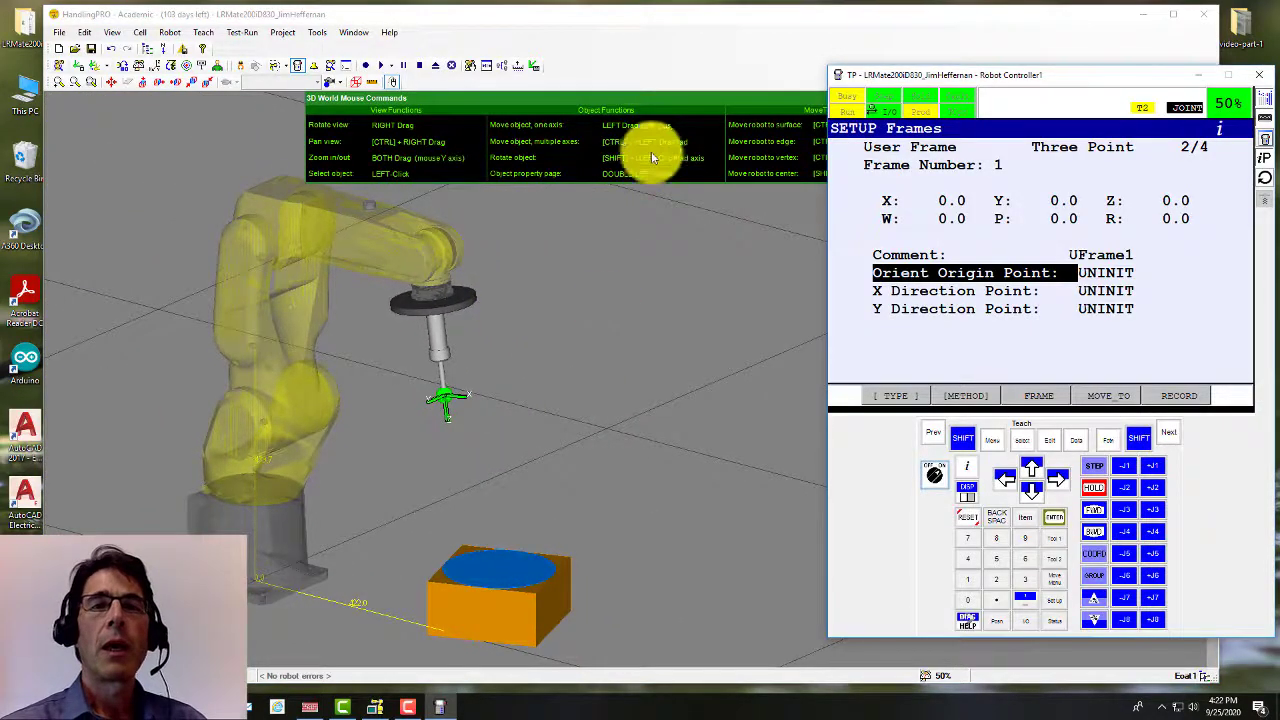
Step: Close the mouse commands reference and show the jog triad at the tool tip
click(814, 103)
click(937, 101)
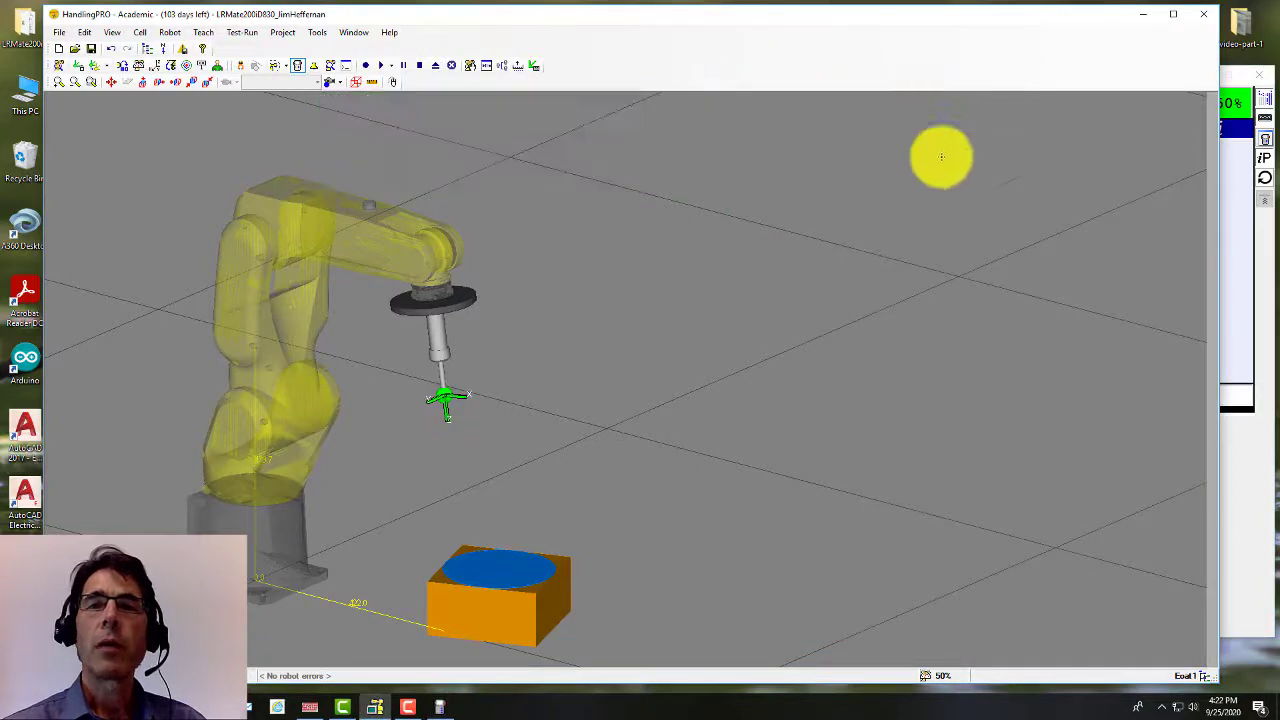
click(1248, 449)
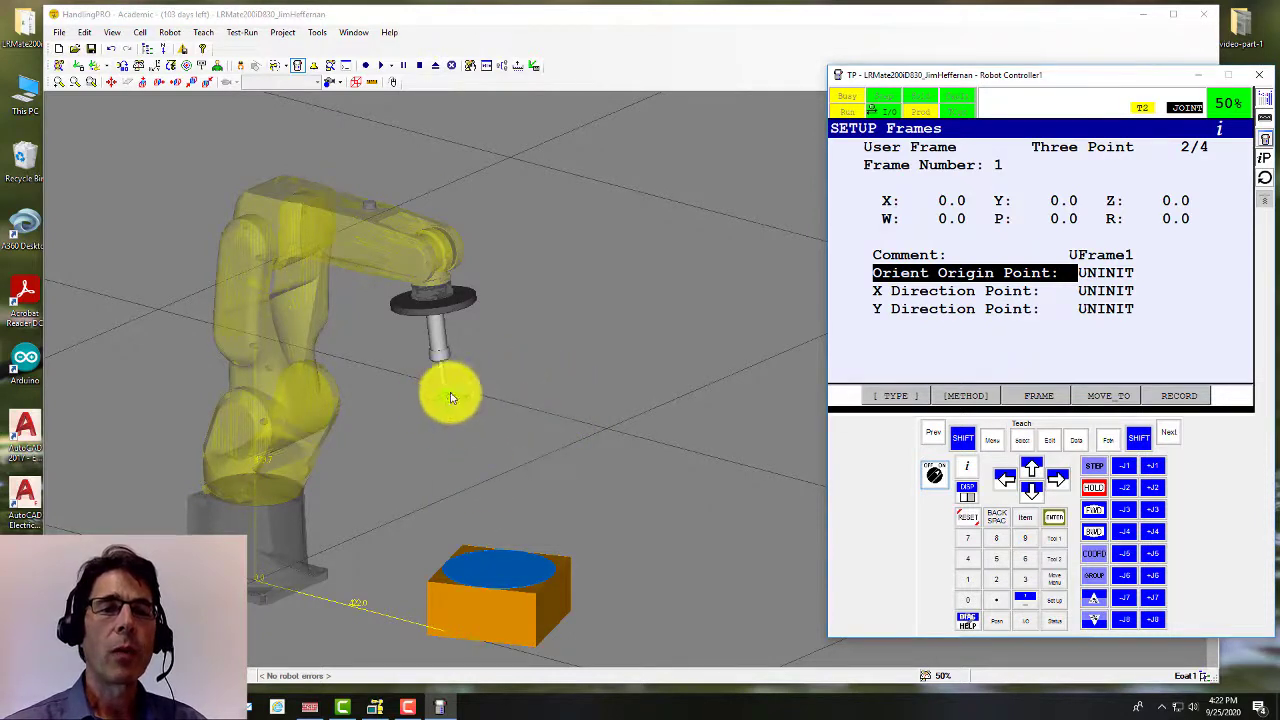
click(447, 398)
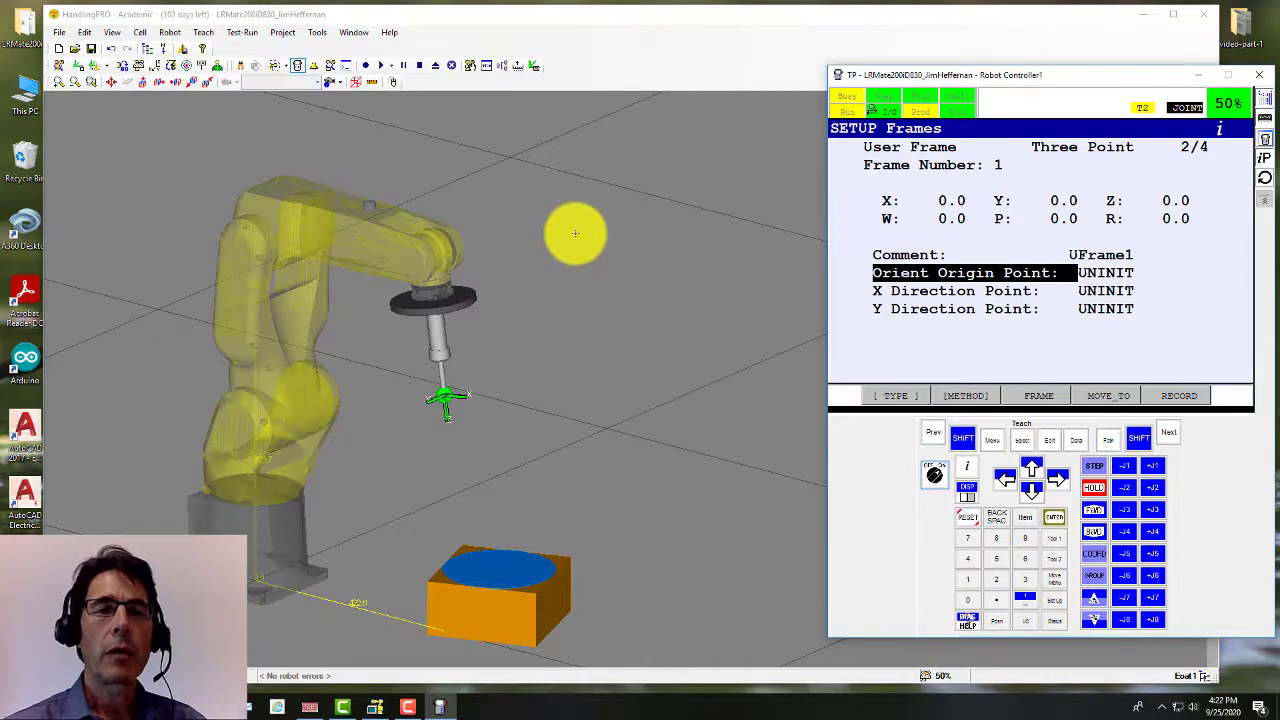
Step: Switch to the top-down view of the cell and pan it left
right_drag(575, 233, 597, 279)
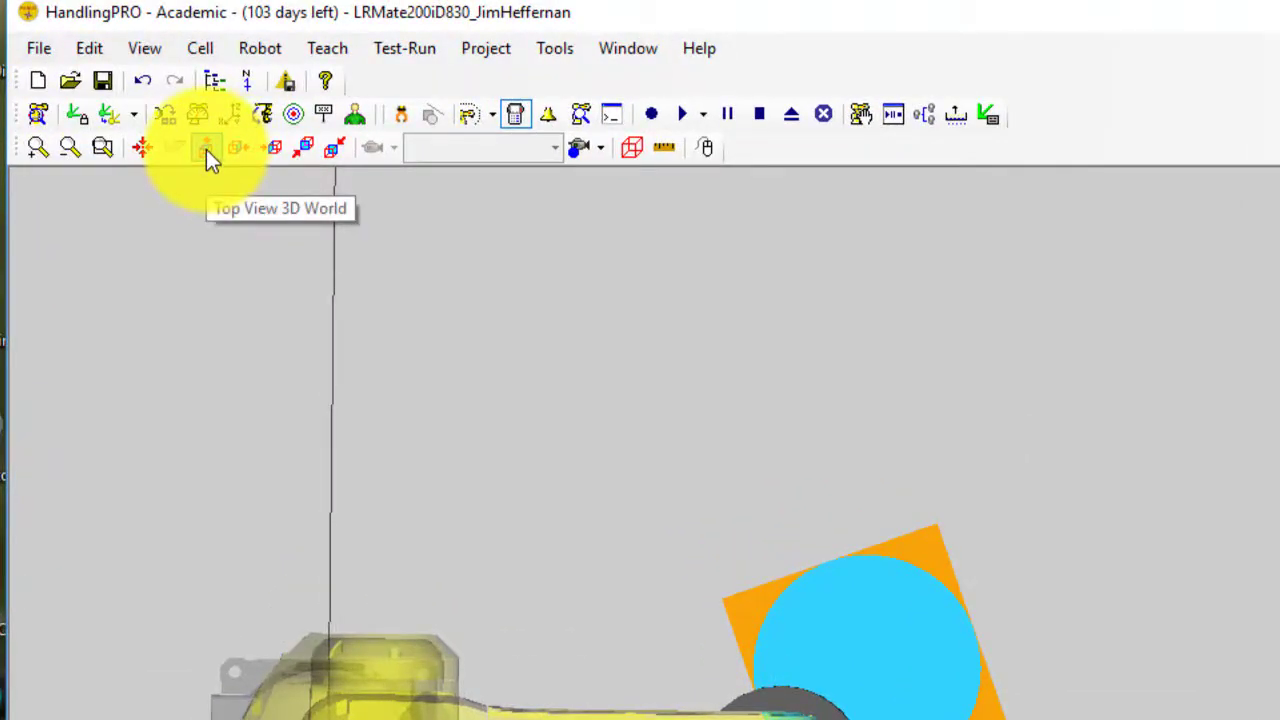
click(206, 149)
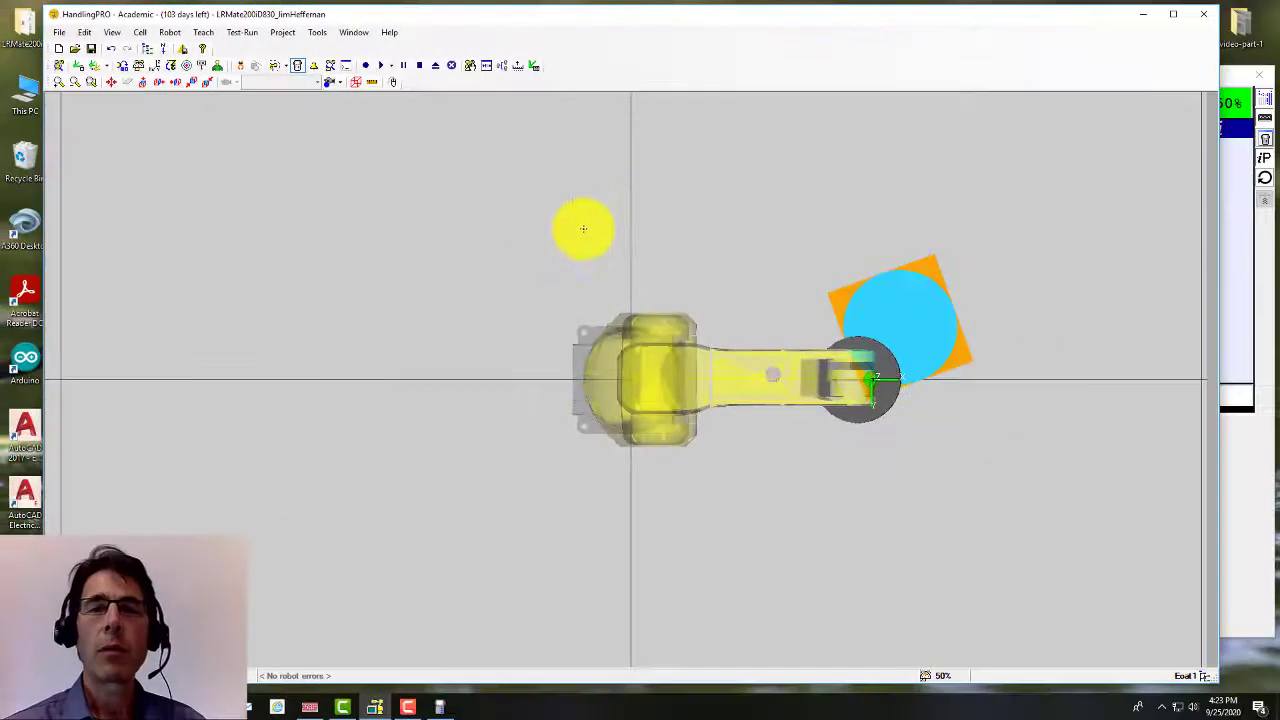
key(alt+Tab)
ctrl+right_drag(760, 189, 359, 201)
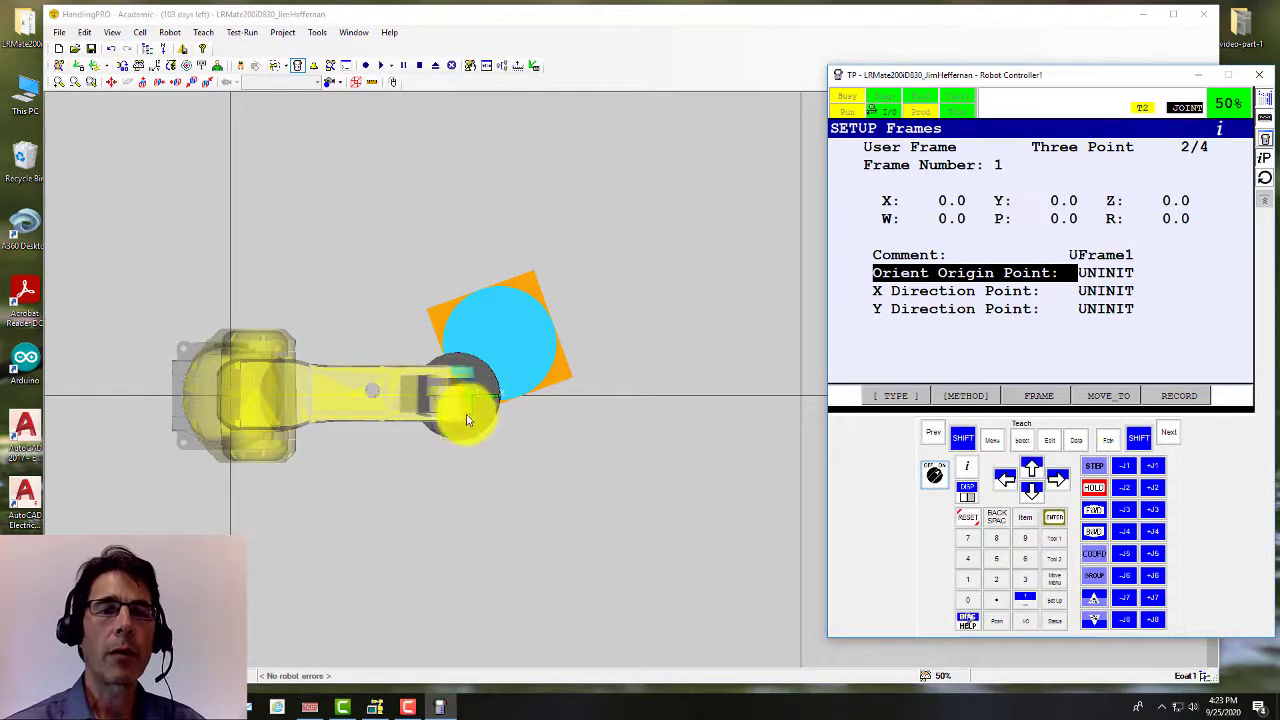
Step: Zoom onto the wrist and open the Eoat1 tool properties
scroll(458, 422, up, 5)
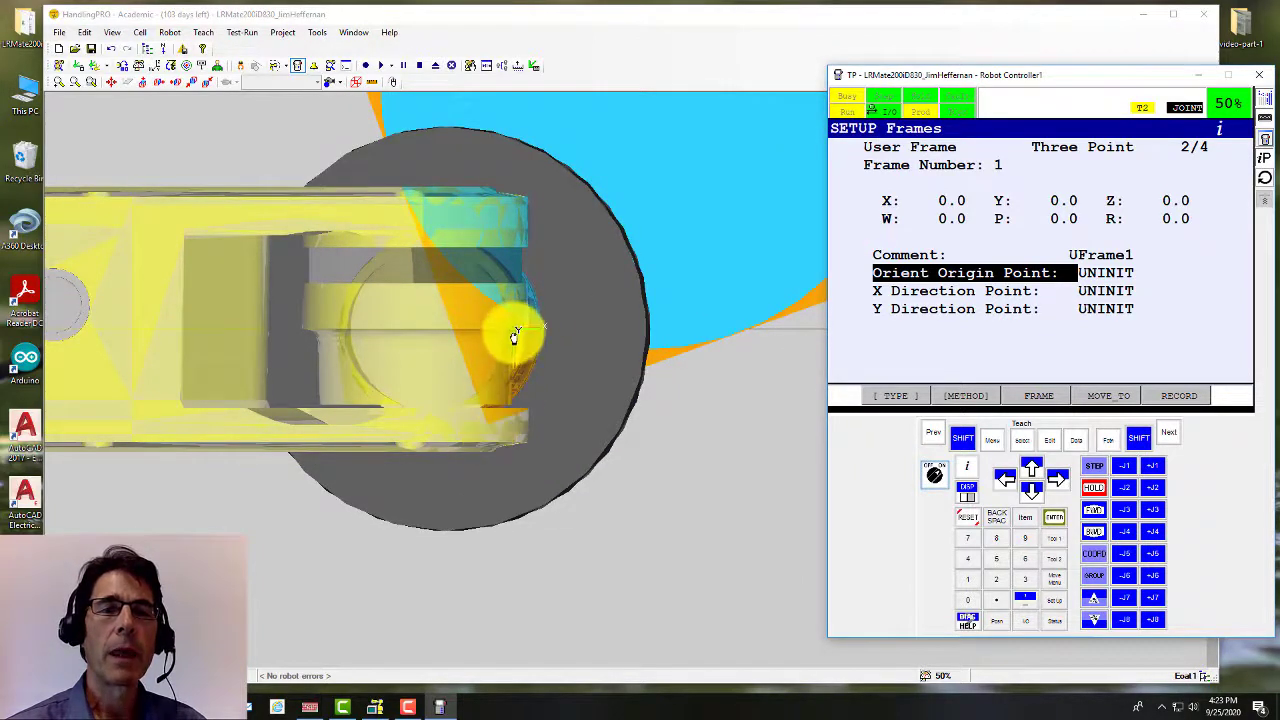
scroll(514, 340, up, 3)
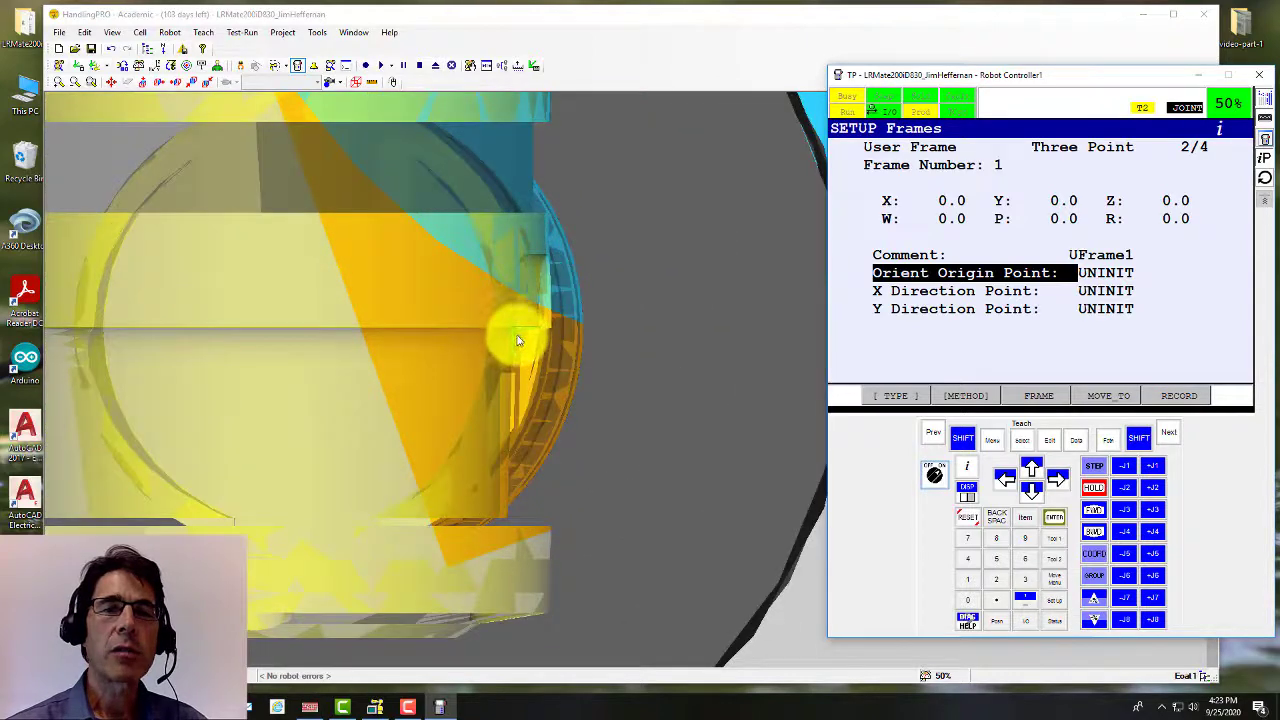
scroll(518, 340, down, 3)
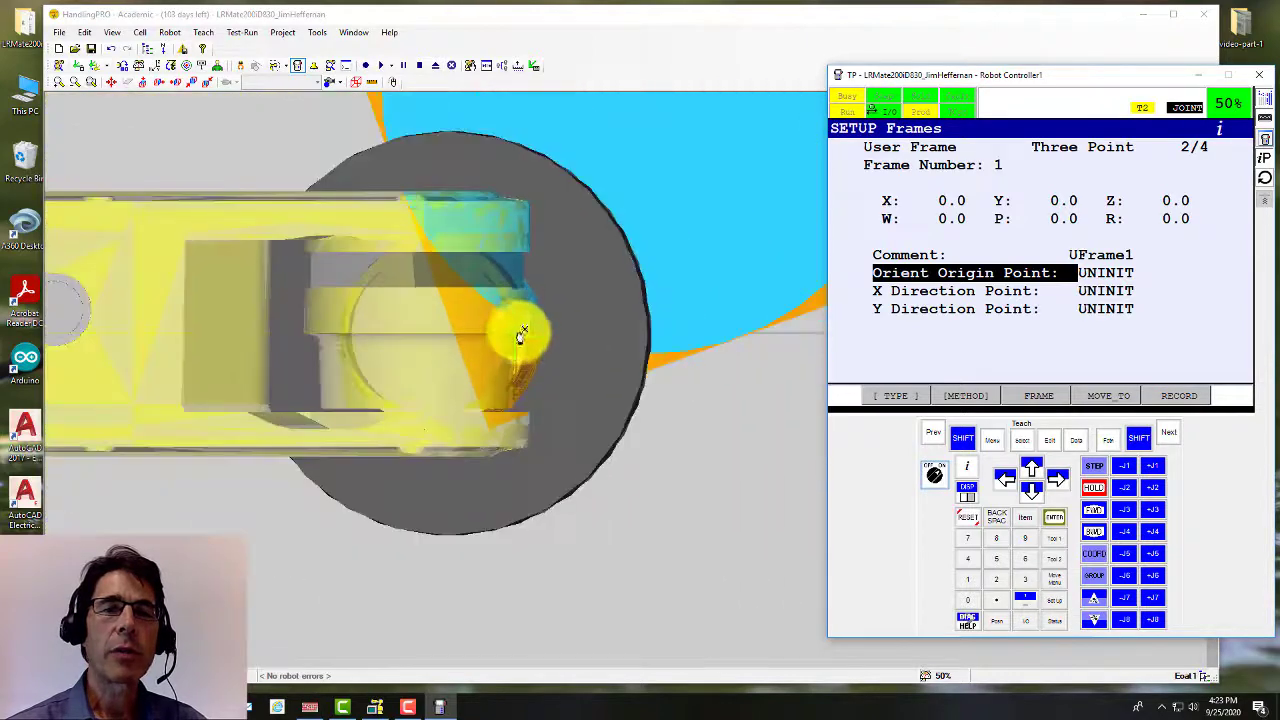
double_click(618, 297)
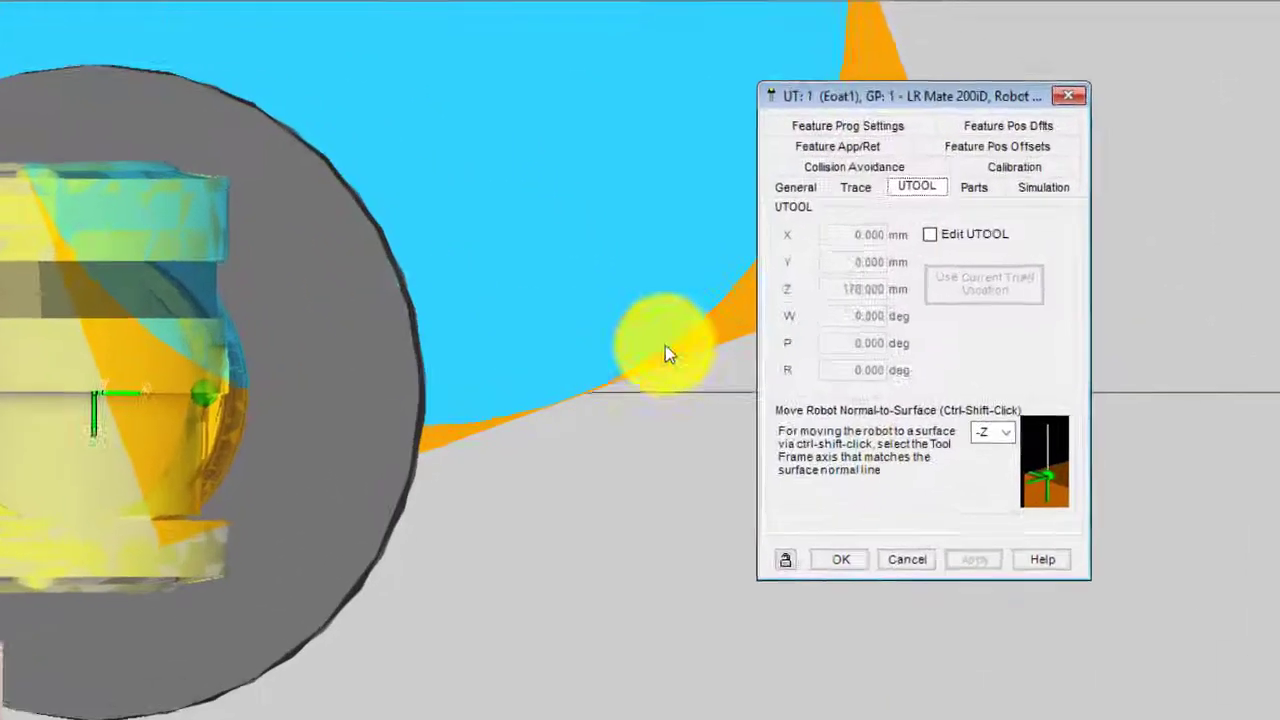
Step: Lower Eoat1's opacity to about 0.26 on the General tab, apply, and close
click(271, 380)
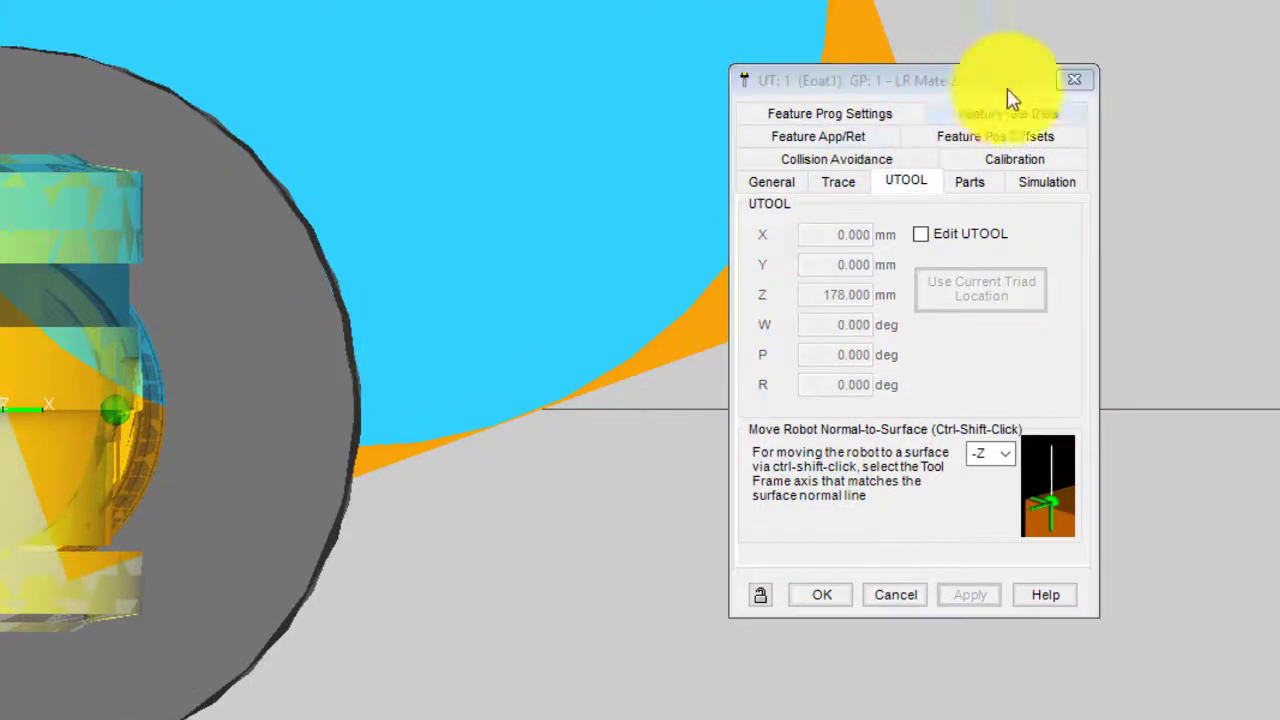
click(776, 183)
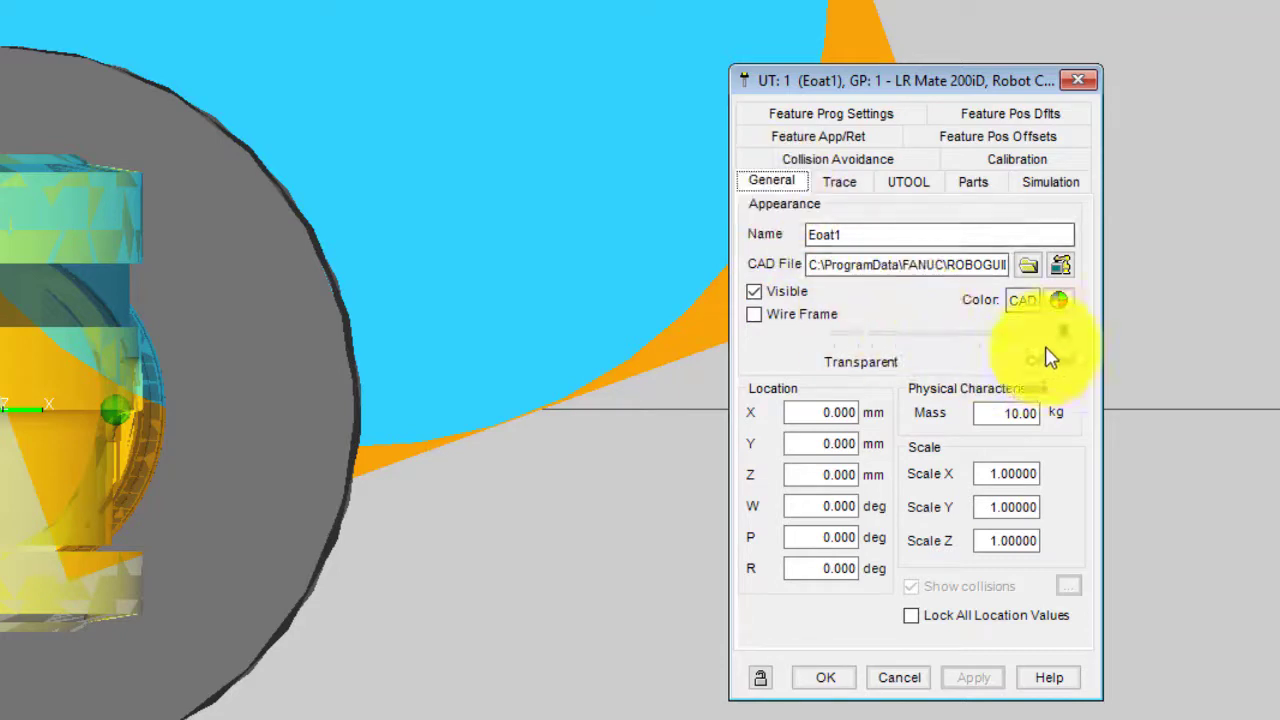
drag(1066, 344, 905, 345)
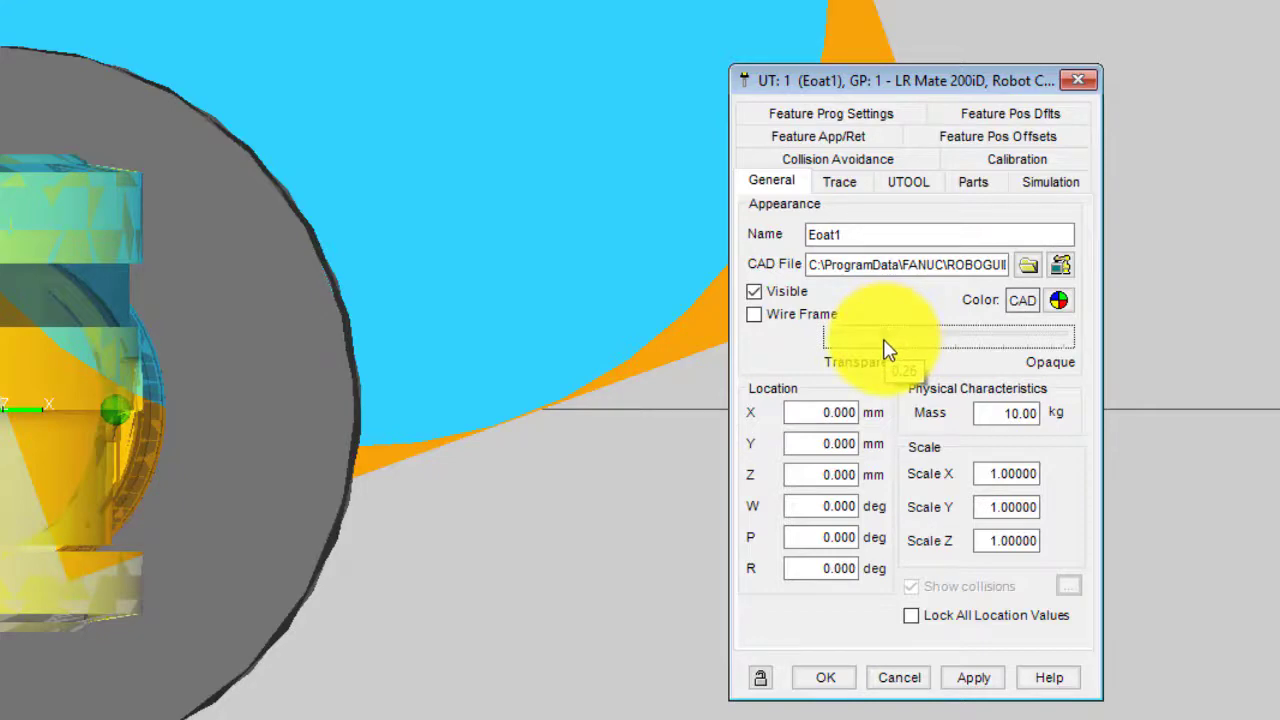
click(973, 677)
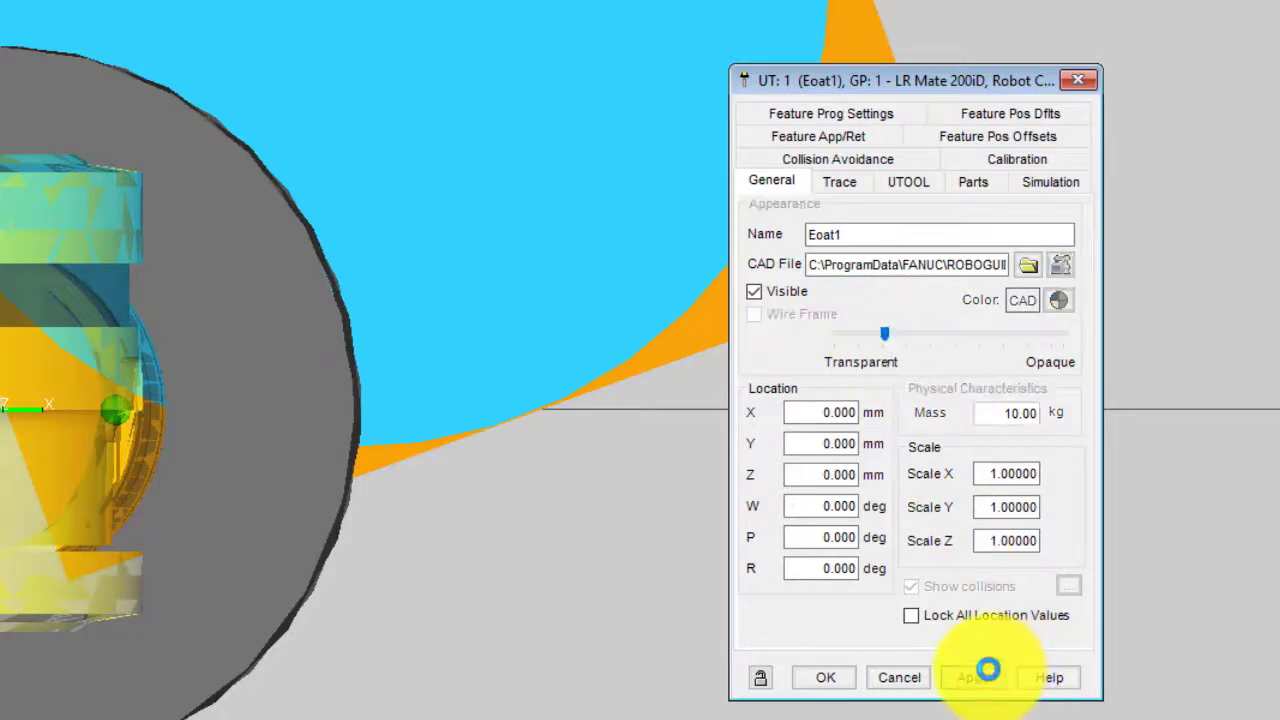
click(830, 679)
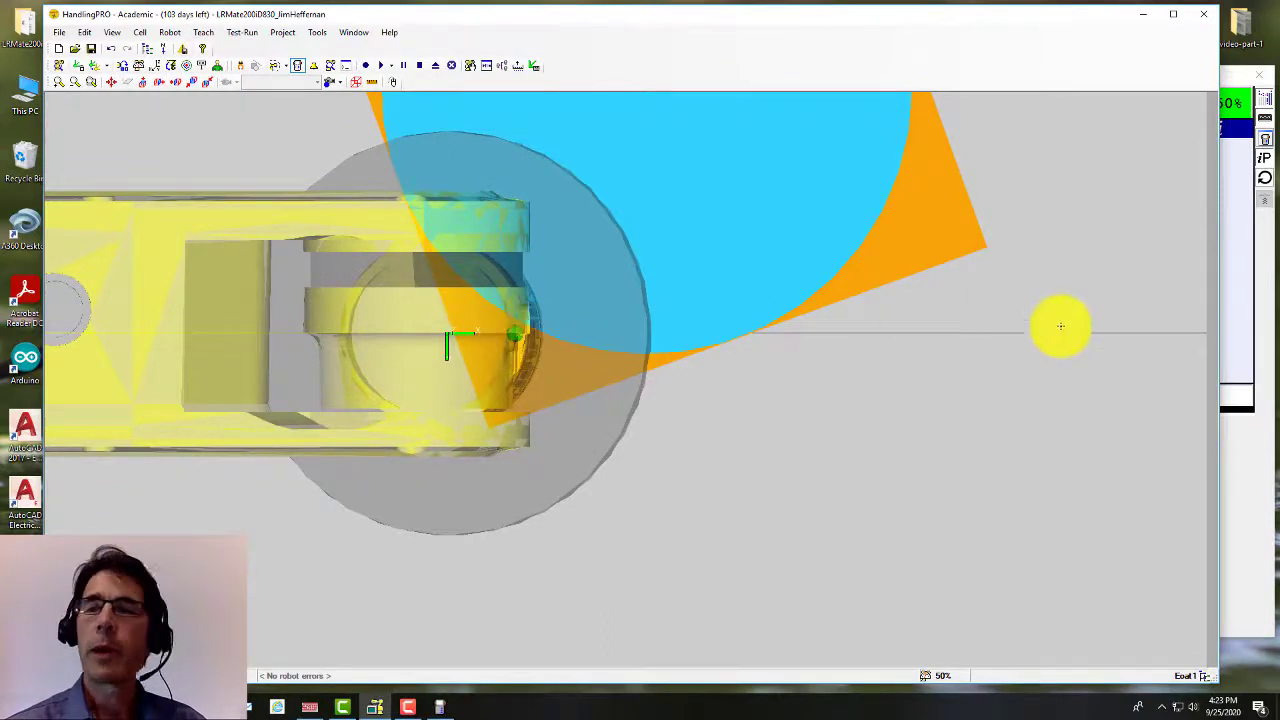
Step: On the teach pendant, jog the tool toward the box and switch jog coordinates to WORLD
click(1268, 383)
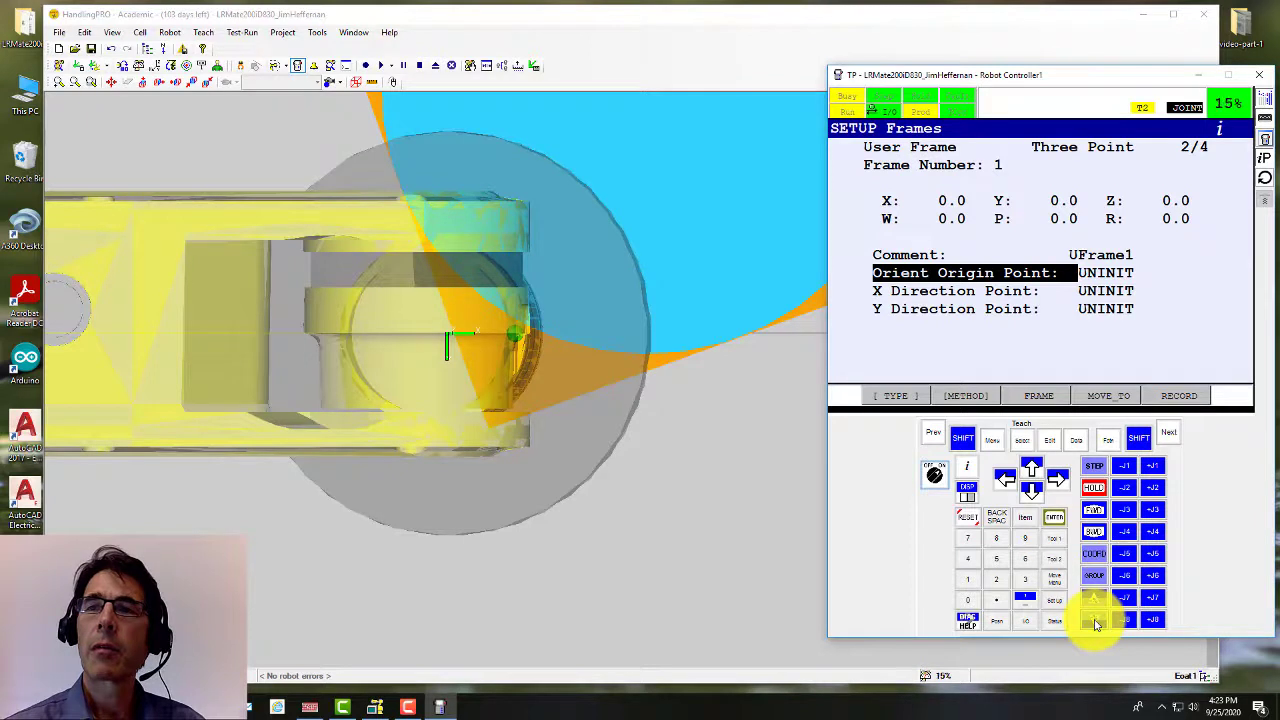
shift+click(1126, 556)
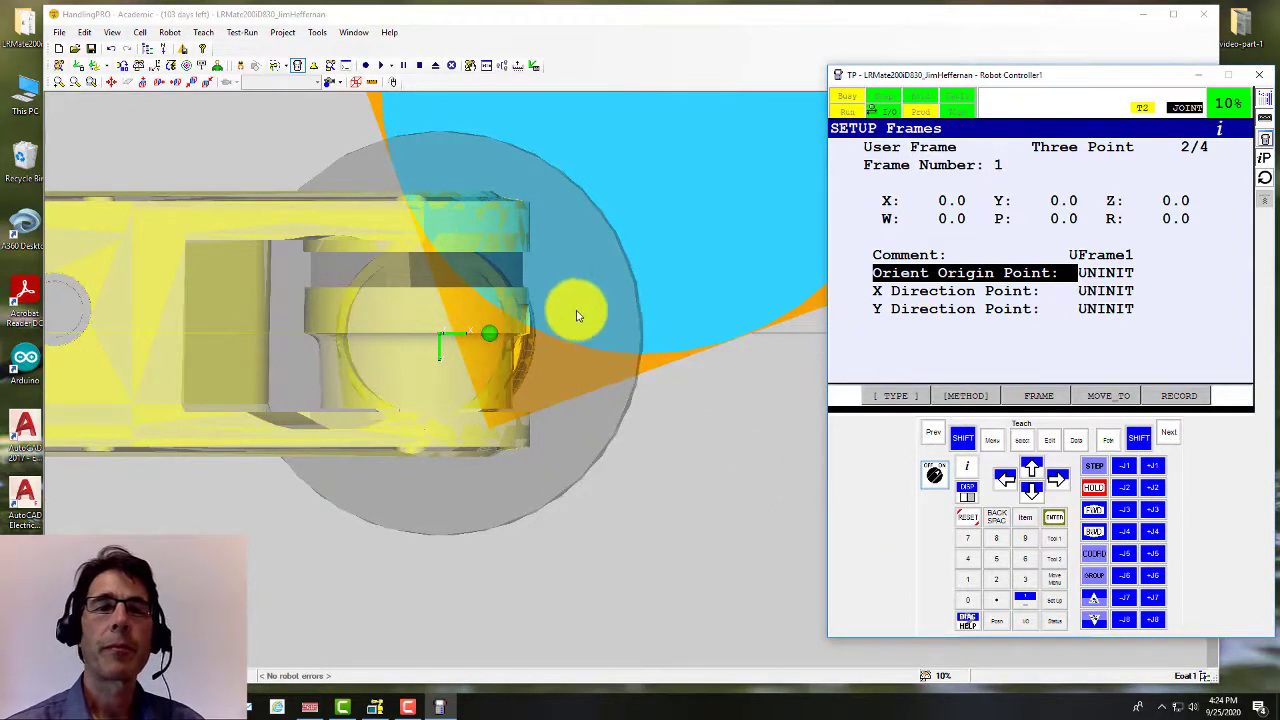
scroll(577, 314, down, 3)
scroll(585, 323, up, 5)
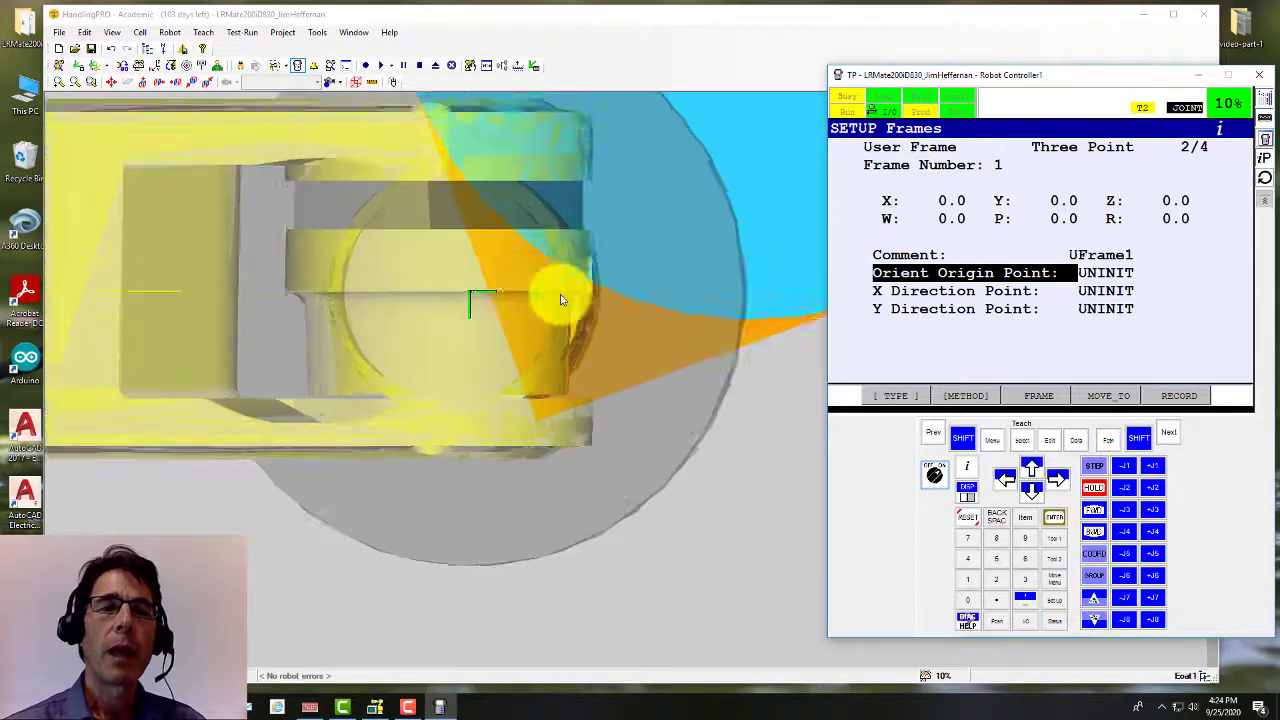
click(1096, 558)
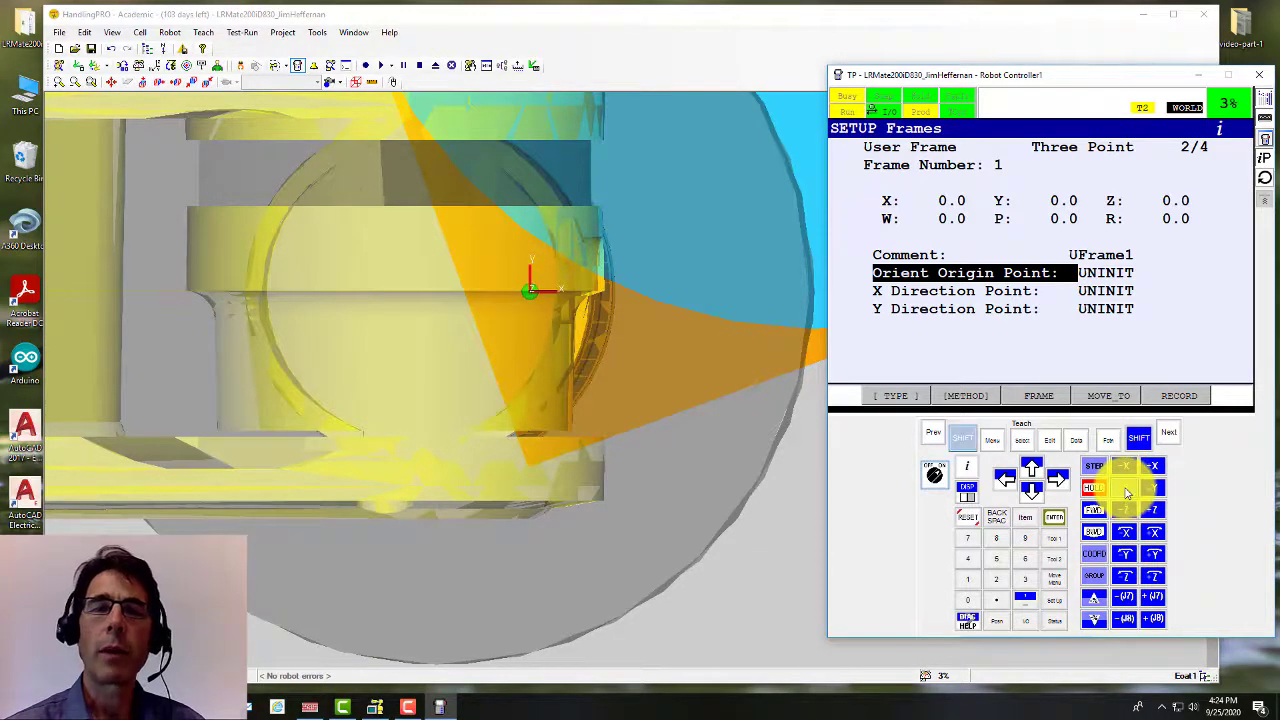
Step: Jog the tool toward the box corner, dropping jog speed to FINE
shift+click(1126, 490)
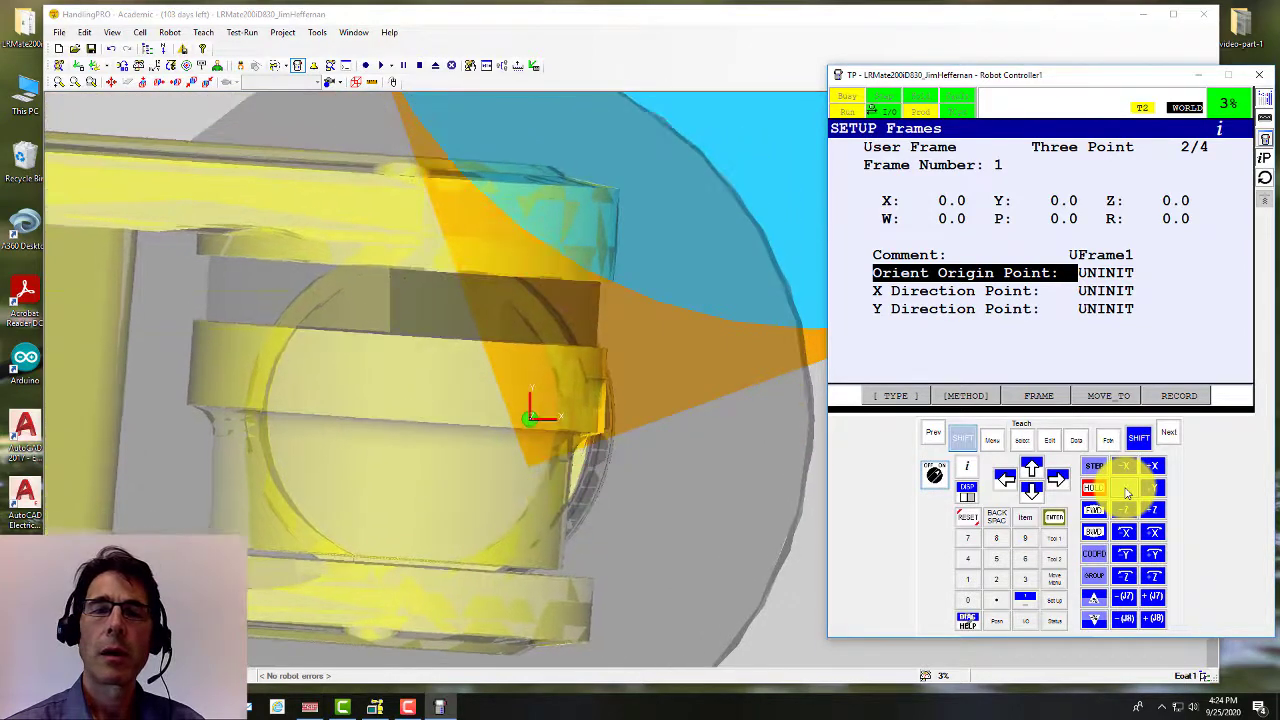
scroll(532, 480, up, 3)
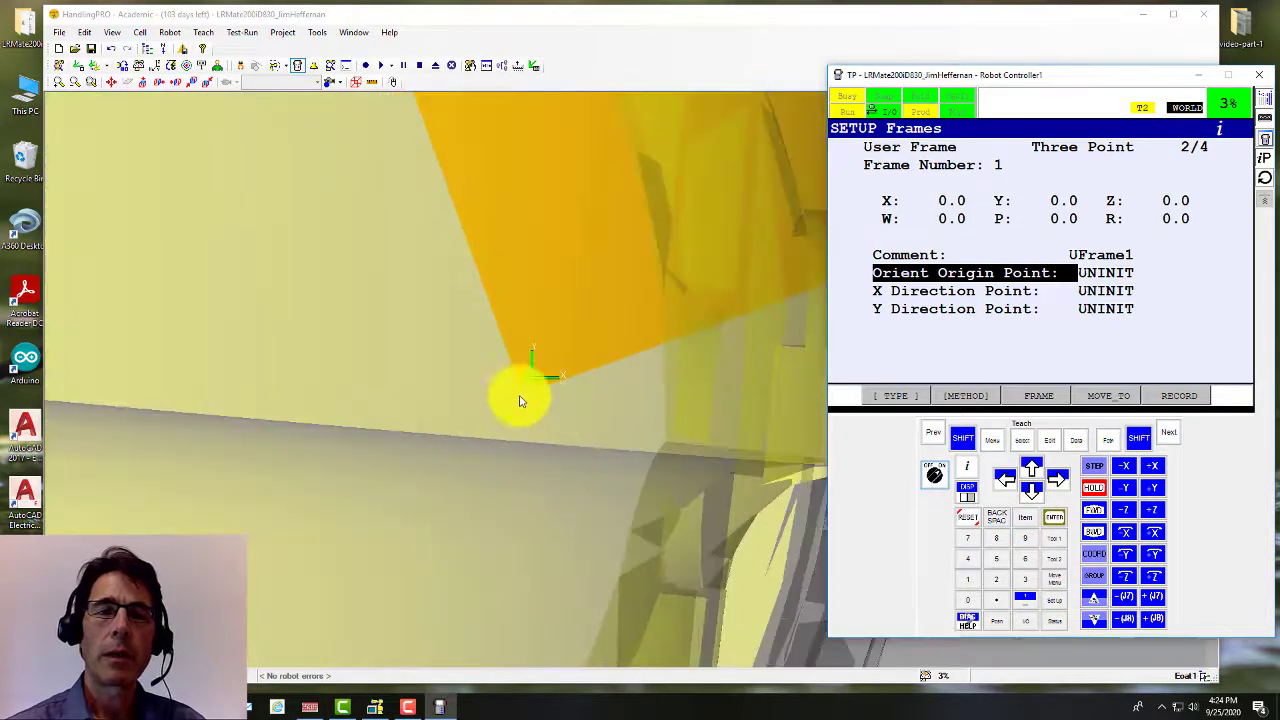
scroll(520, 385, up, 2)
scroll(540, 432, up, 2)
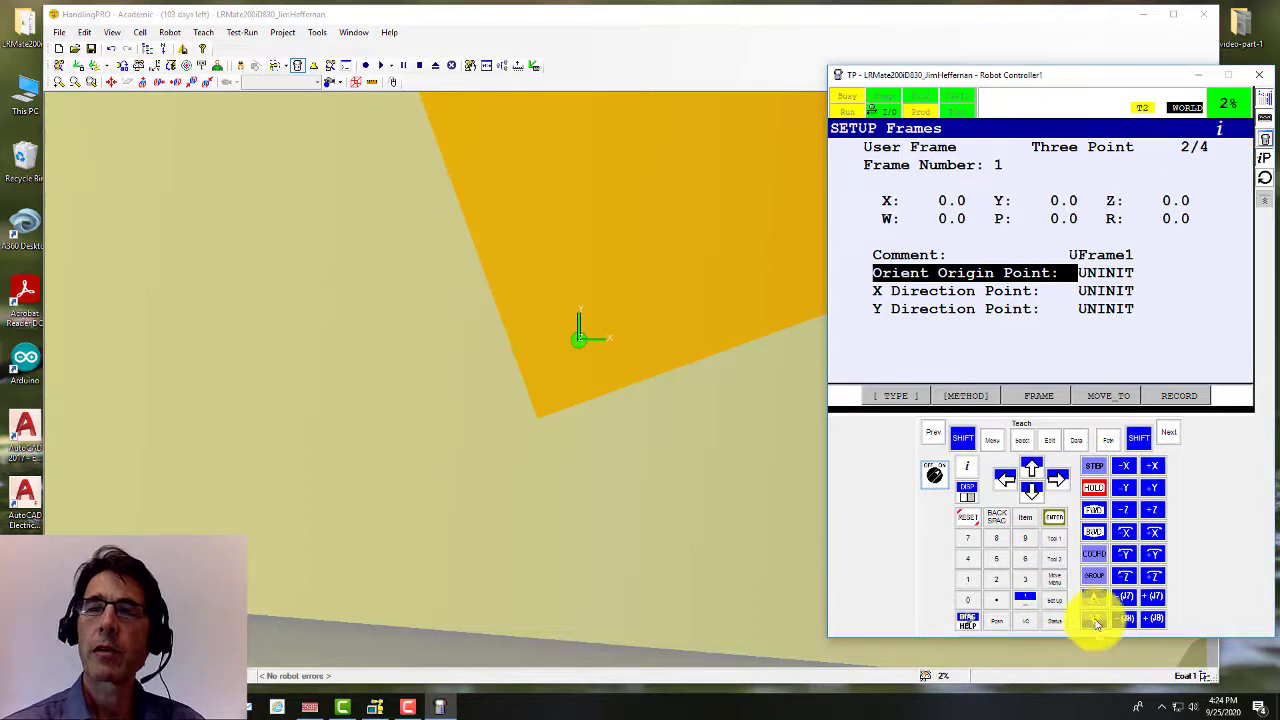
click(1097, 622)
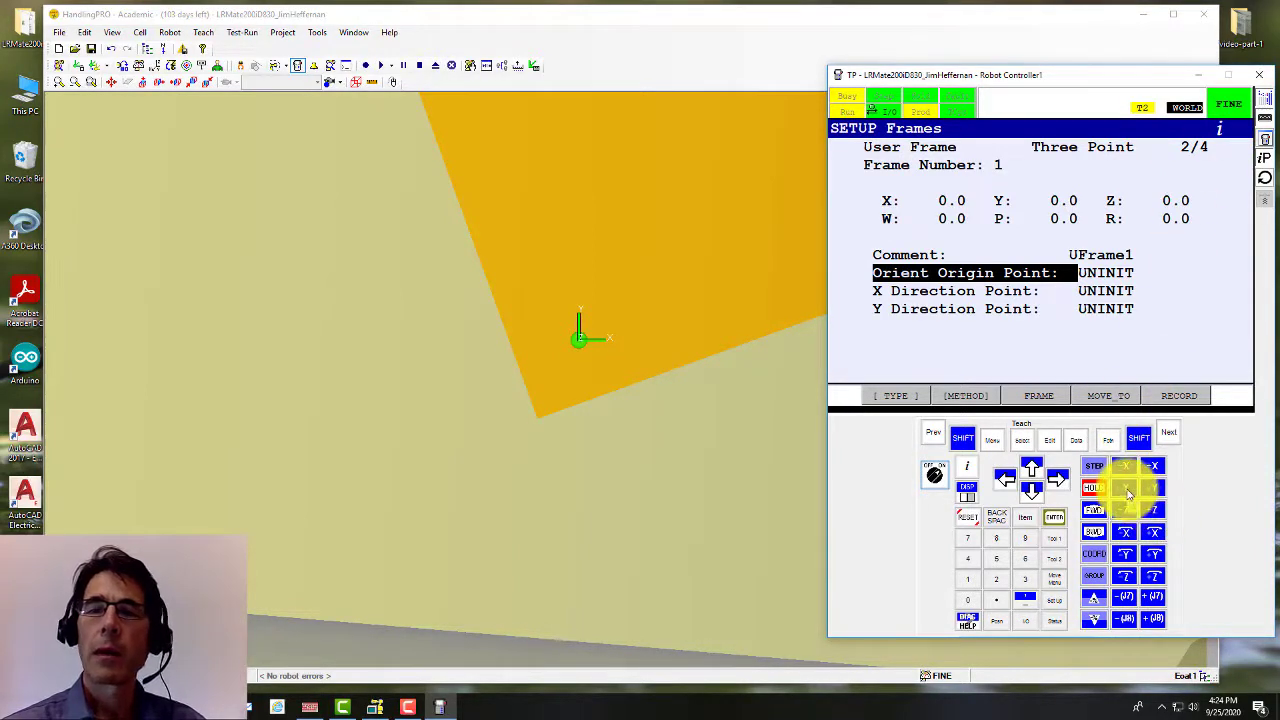
click(1127, 490)
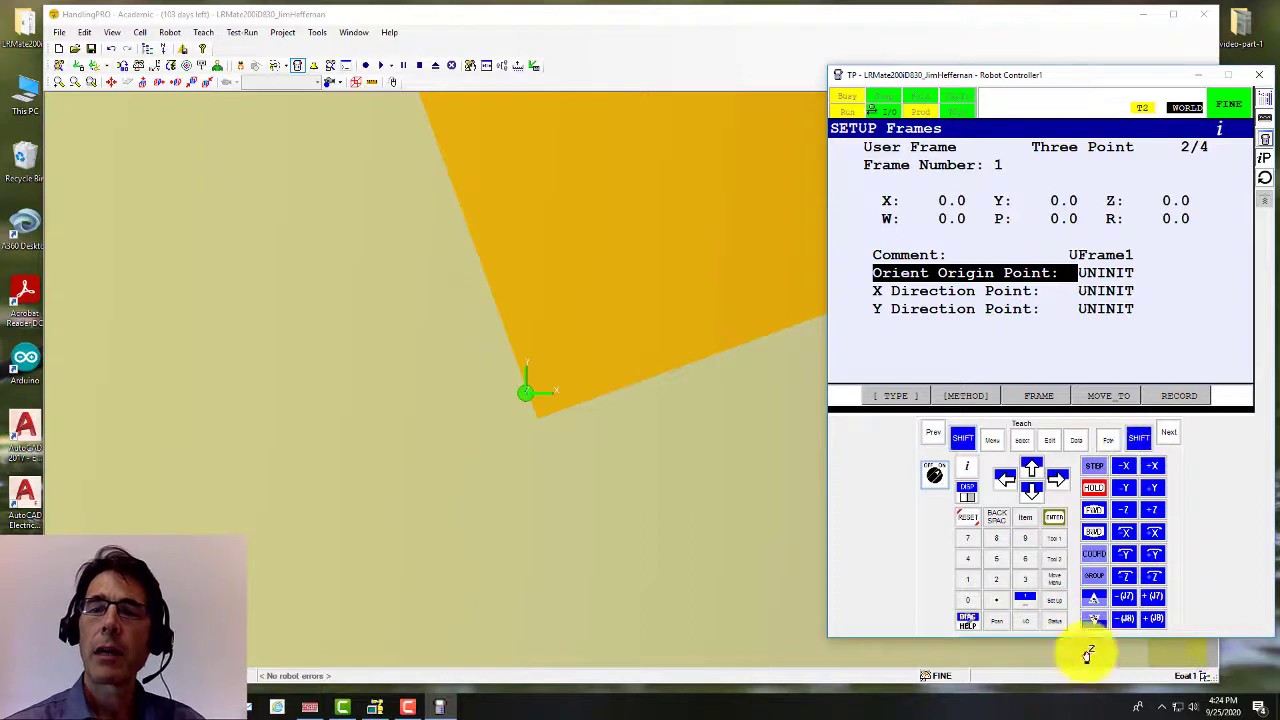
Step: Drop jog speed to VFINE and rotate the view to check the tip on the corner
click(1097, 623)
scroll(592, 450, up, 4)
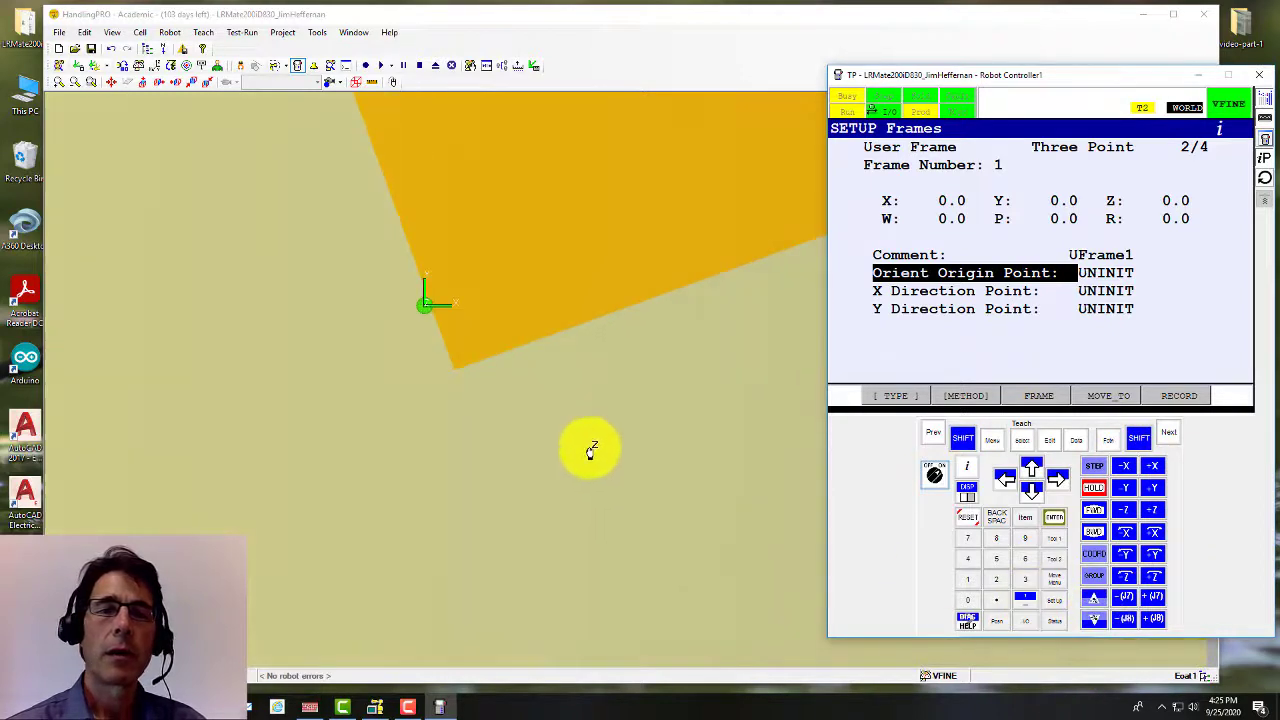
scroll(452, 353, up, 3)
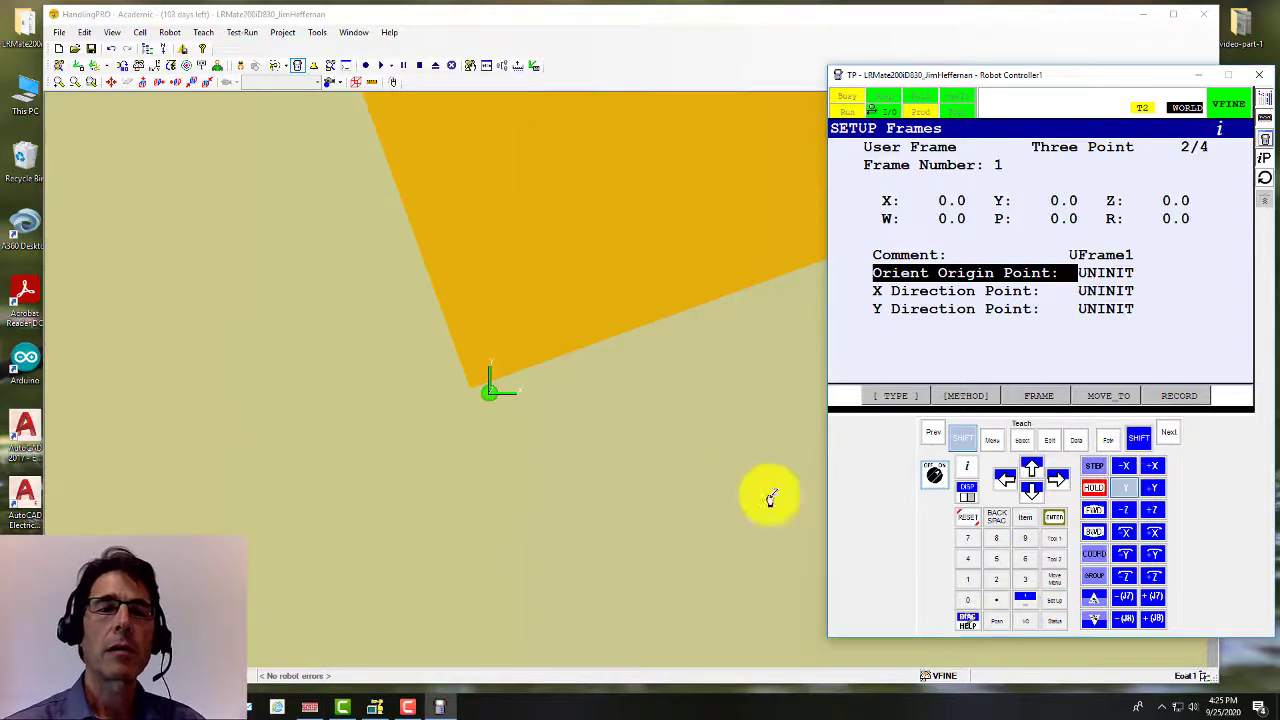
right_drag(494, 447, 497, 555)
scroll(502, 546, down, 4)
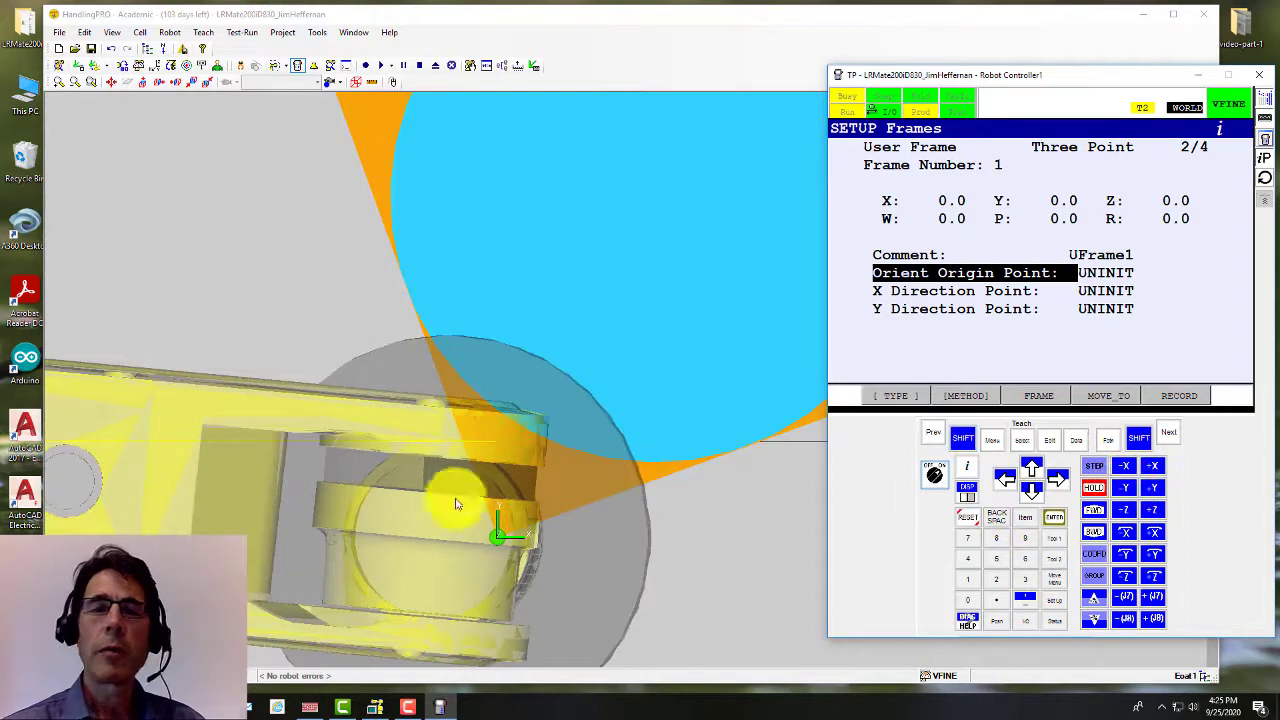
scroll(491, 480, down, 5)
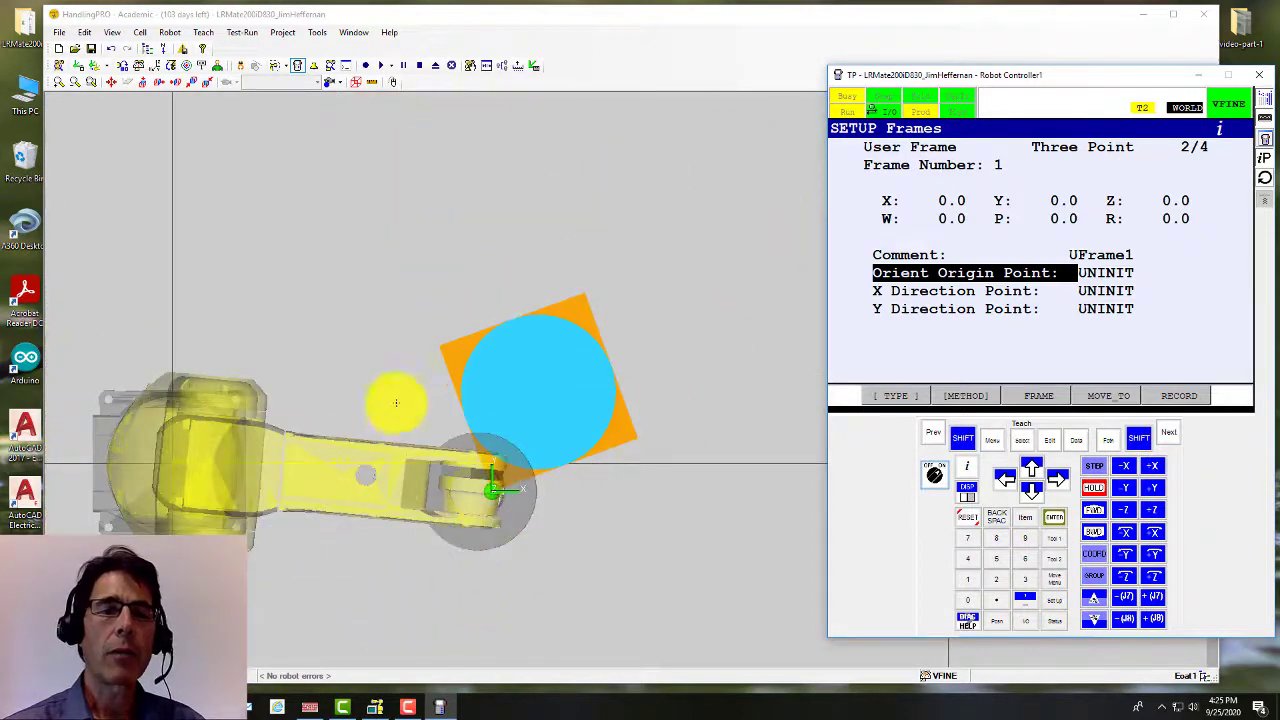
Step: Snap to the side view and pan to frame the tool above the orange box
ctrl+right_drag(353, 381, 409, 311)
right_drag(555, 449, 554, 377)
ctrl+right_drag(481, 465, 467, 351)
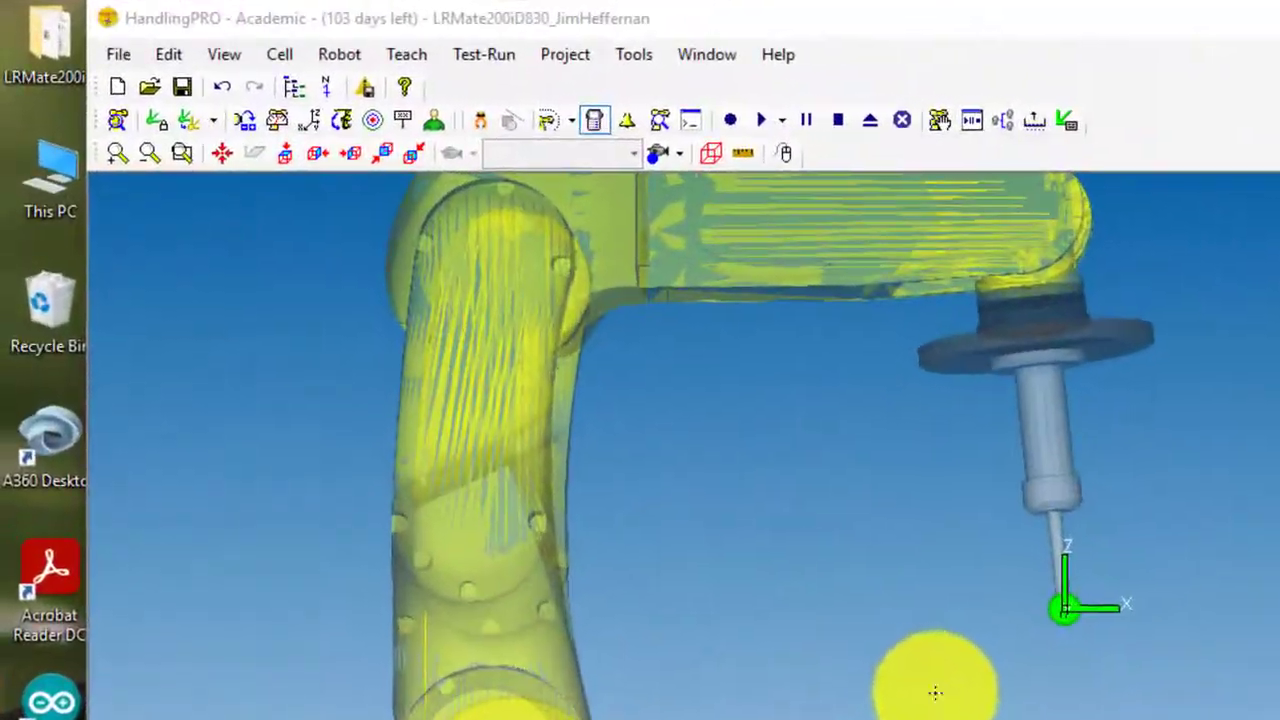
click(352, 154)
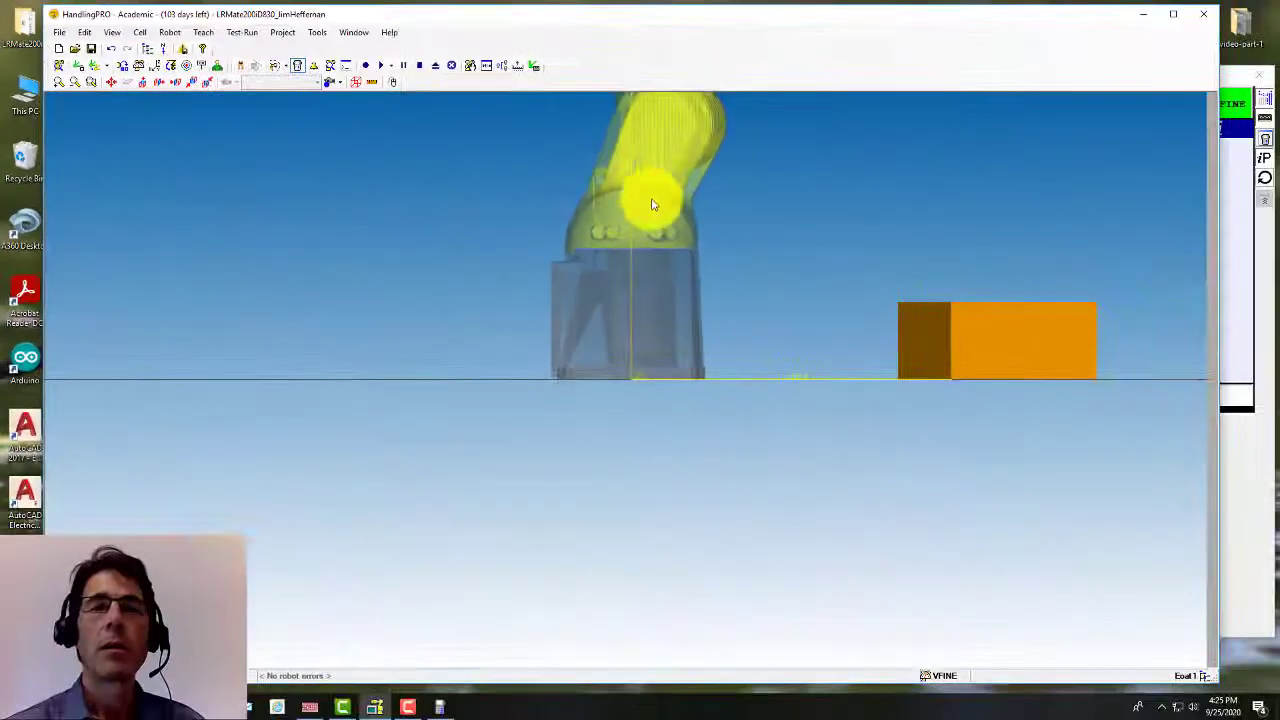
ctrl+right_drag(690, 168, 387, 382)
ctrl+right_drag(571, 246, 478, 271)
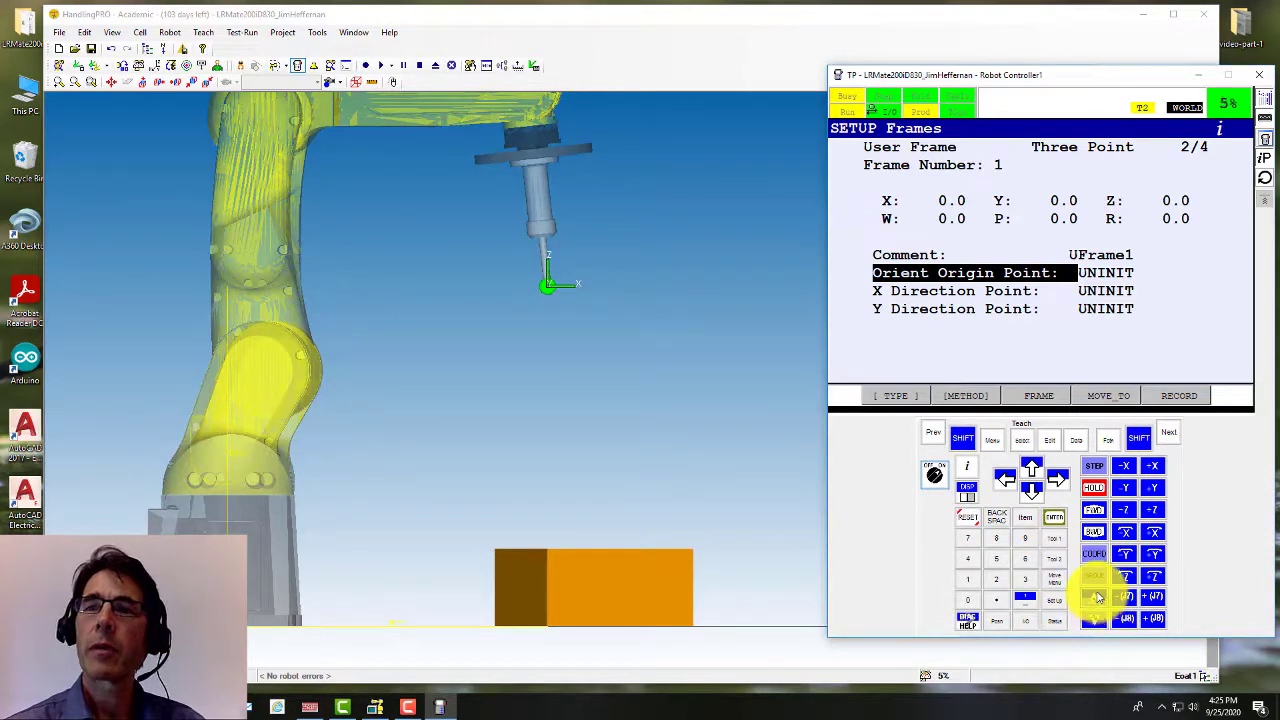
Step: Jog the tool down toward the orange box
shift+click(1126, 512)
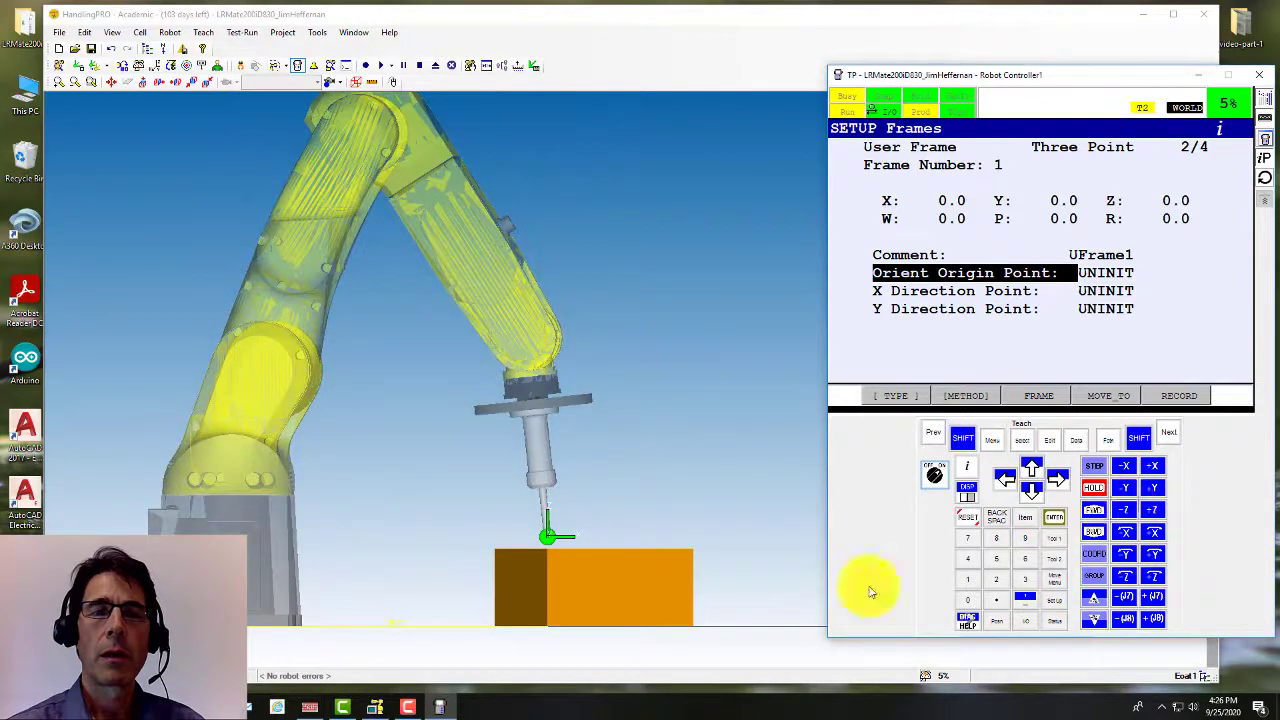
scroll(545, 555, up, 3)
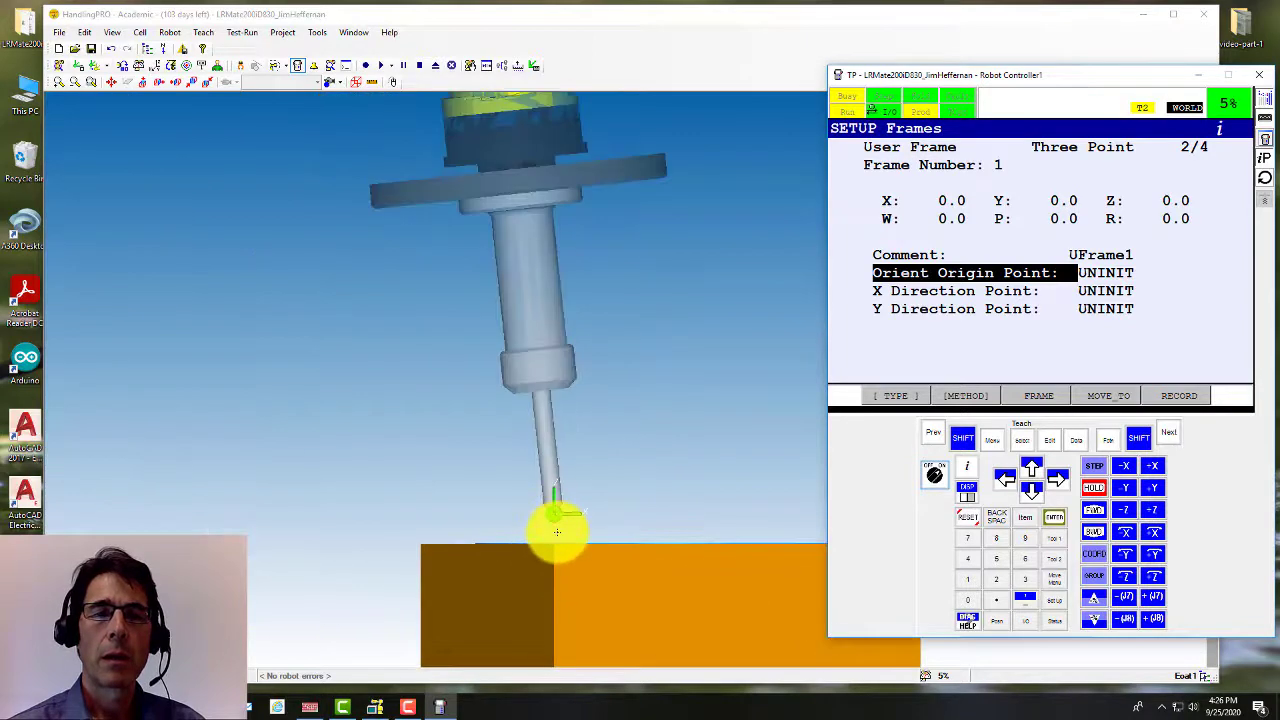
scroll(557, 532, up, 2)
scroll(570, 537, up, 4)
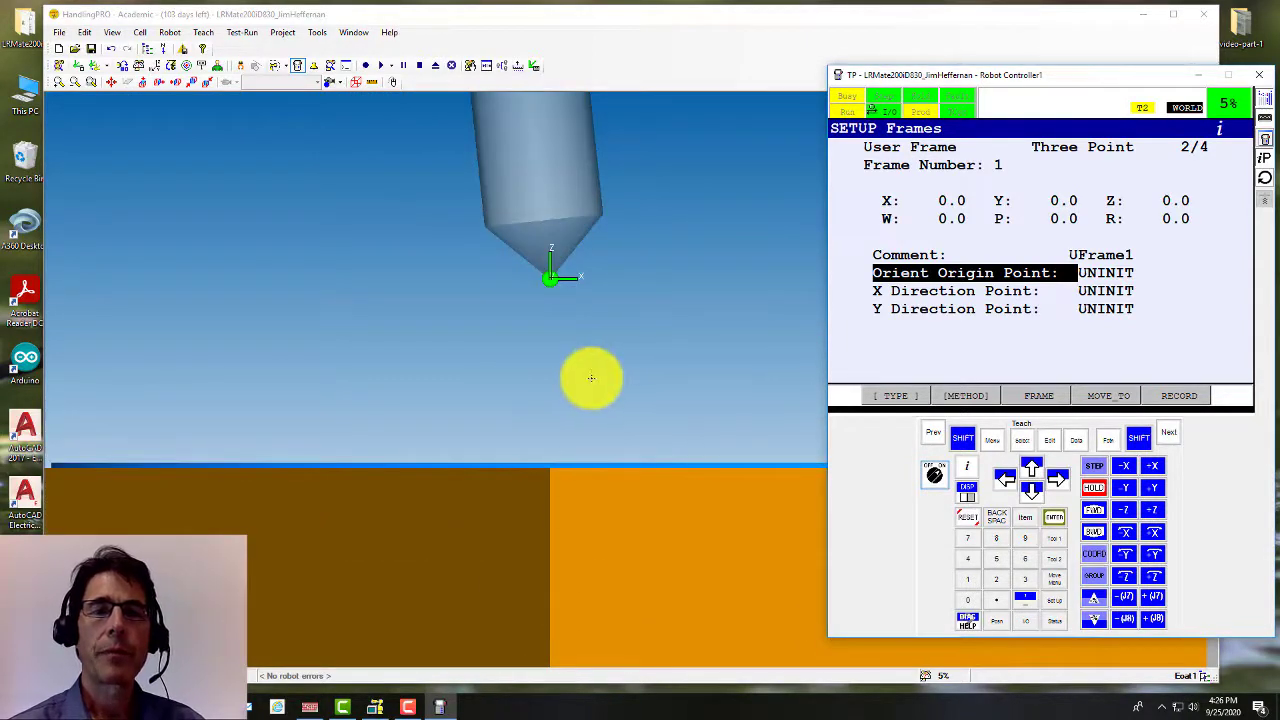
scroll(591, 378, up, 1)
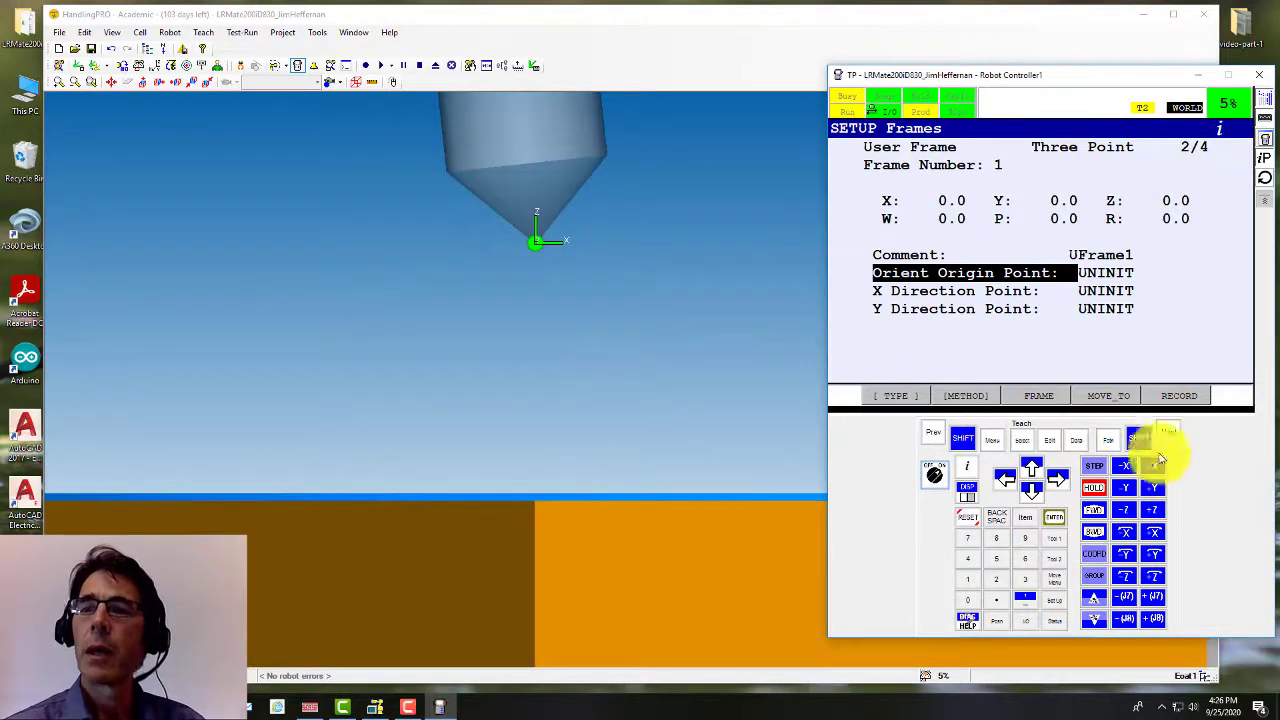
Step: Cut jog speed through FINE to 1% and lower the tip to just above the box top
click(1097, 619)
click(1097, 619)
click(1099, 622)
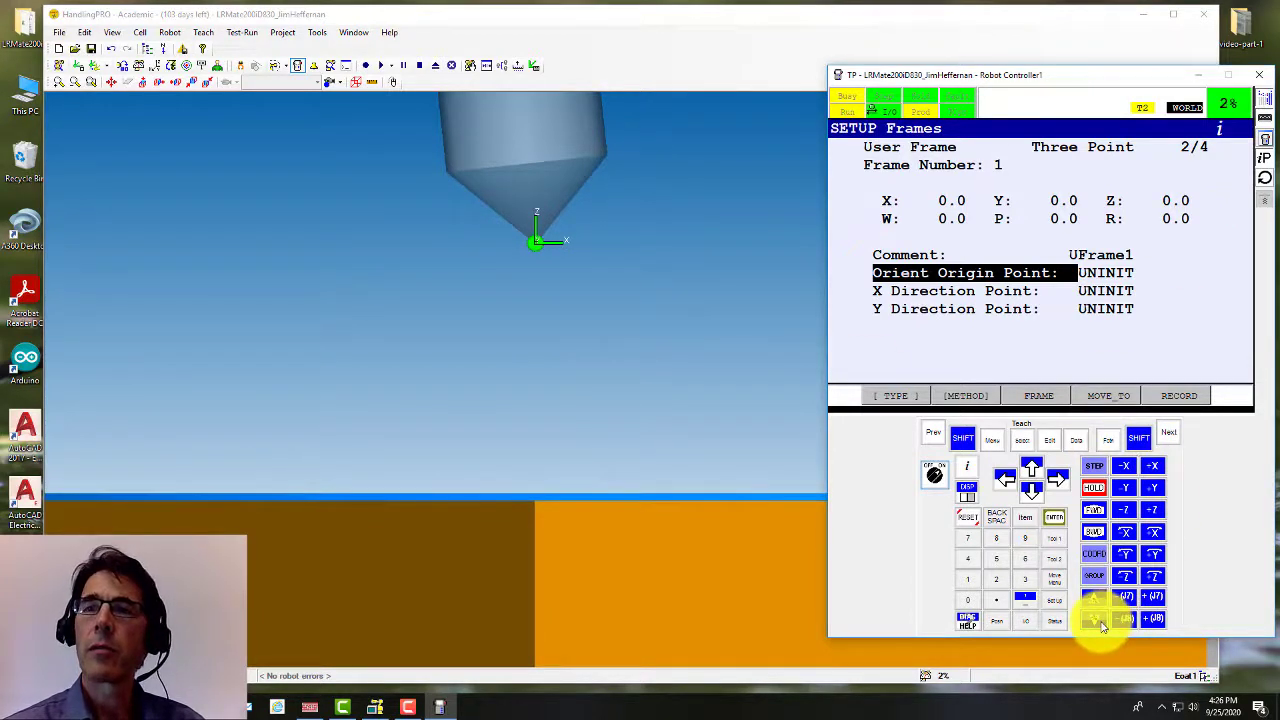
click(1100, 622)
click(1095, 599)
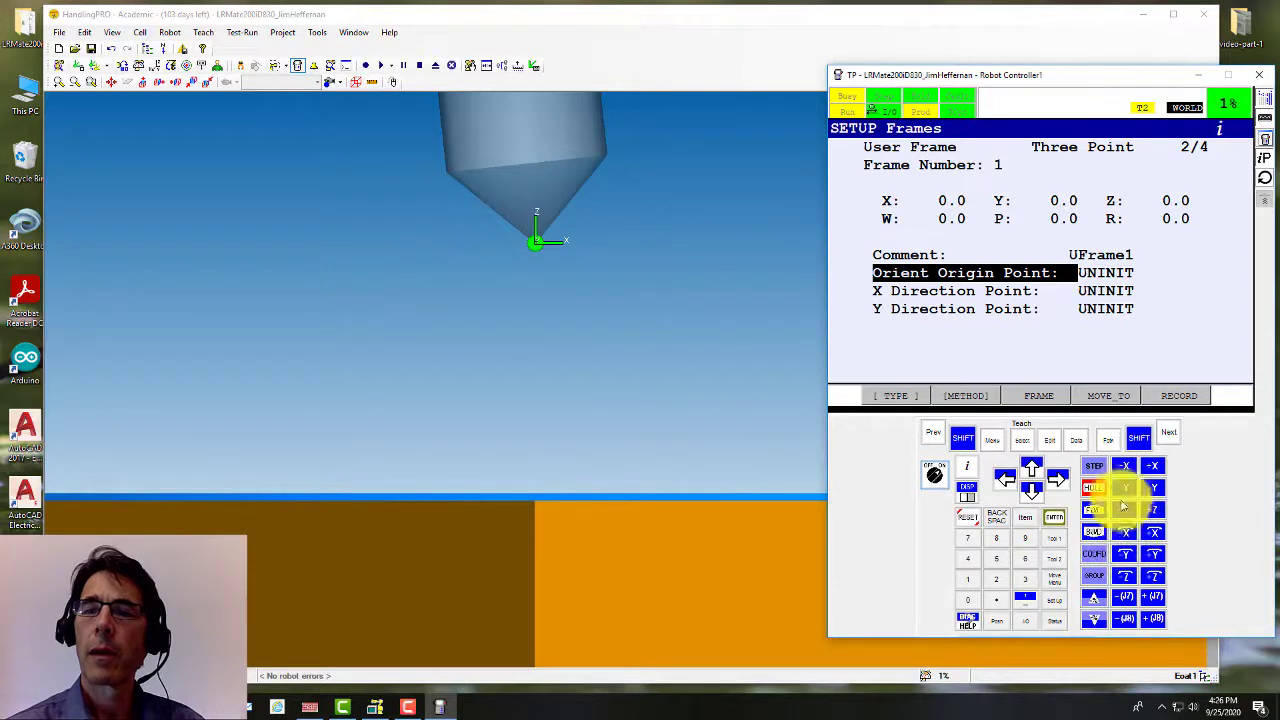
click(1127, 515)
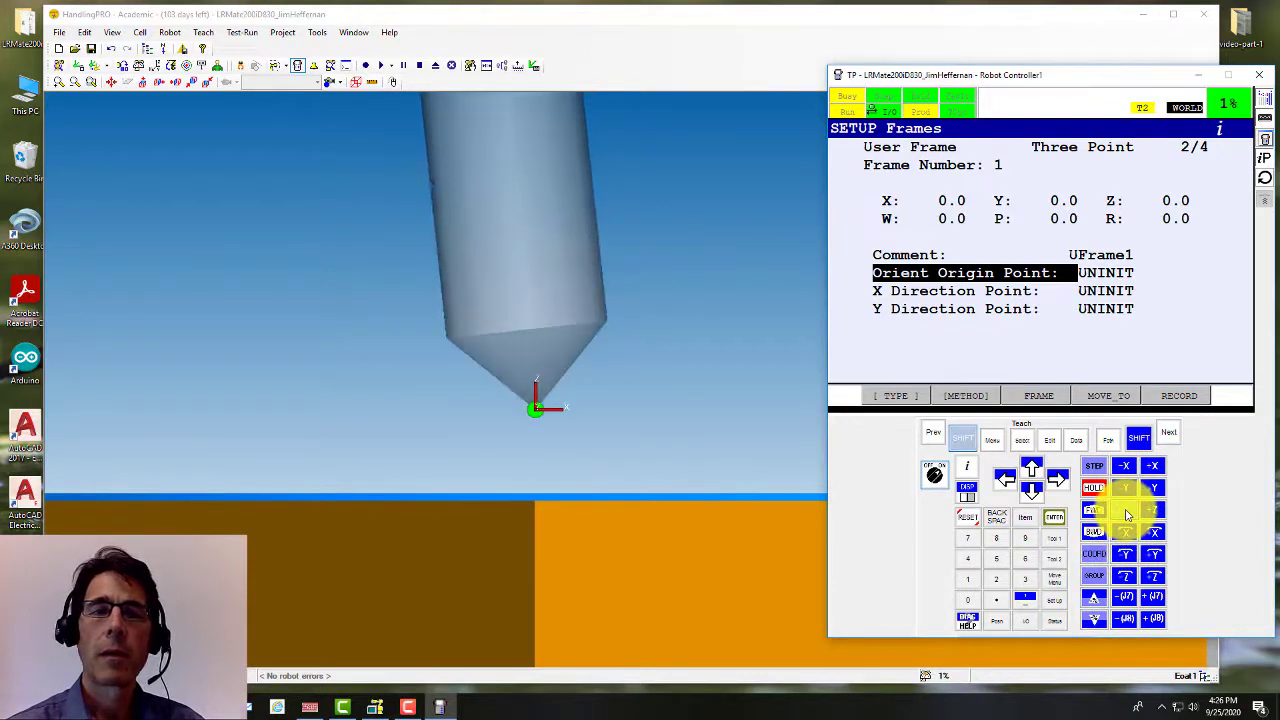
scroll(563, 491, up, 2)
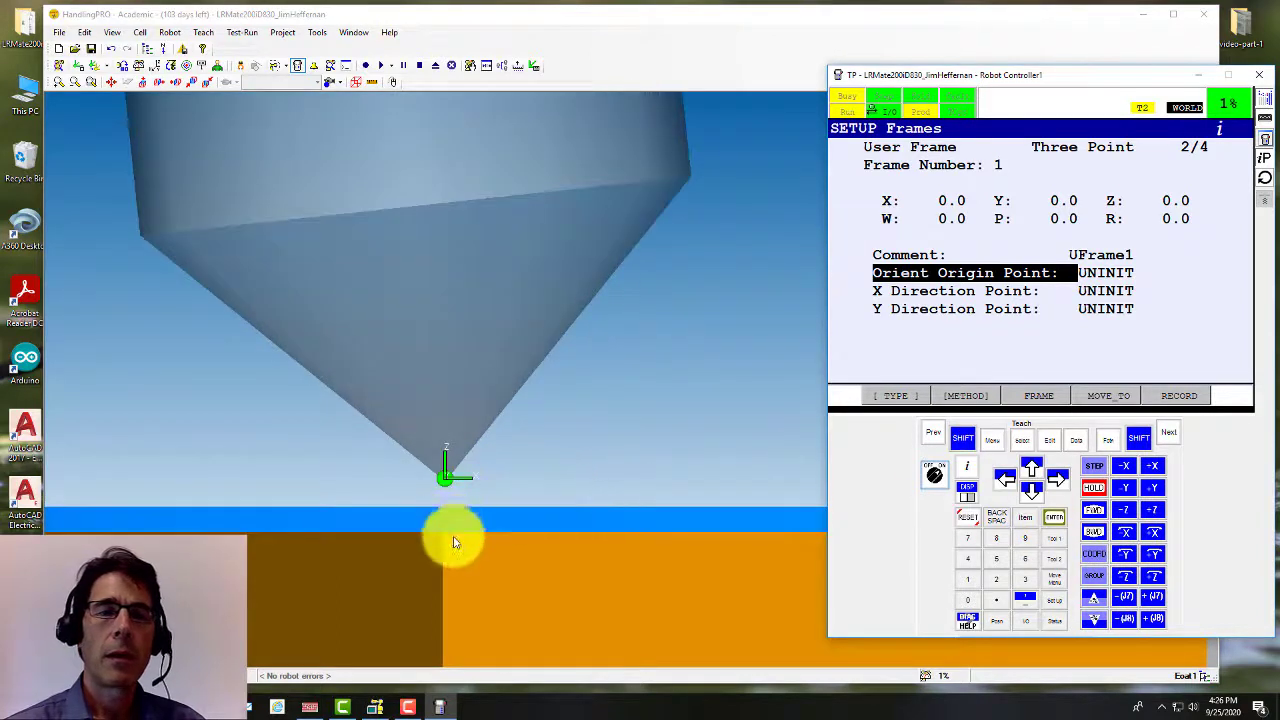
scroll(449, 509, up, 3)
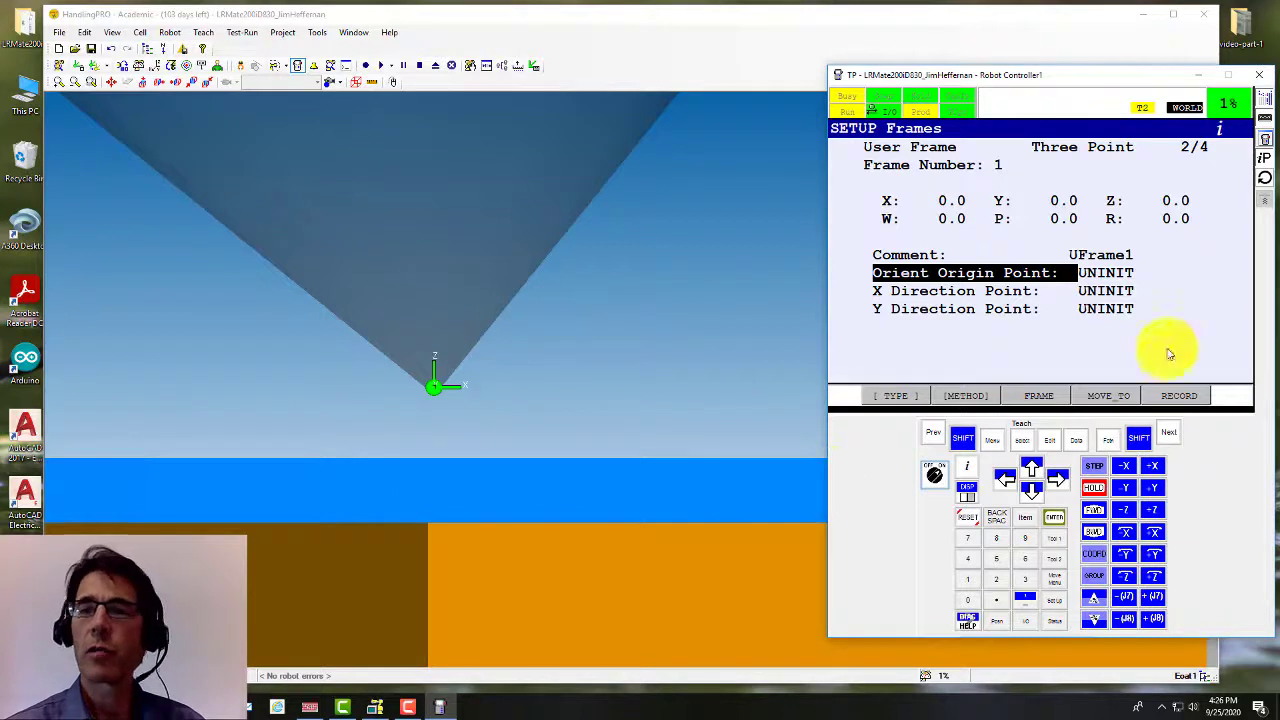
Step: At VFINE speed, jog the tool tip down onto the orange box's top corner, then zoom out
click(1096, 619)
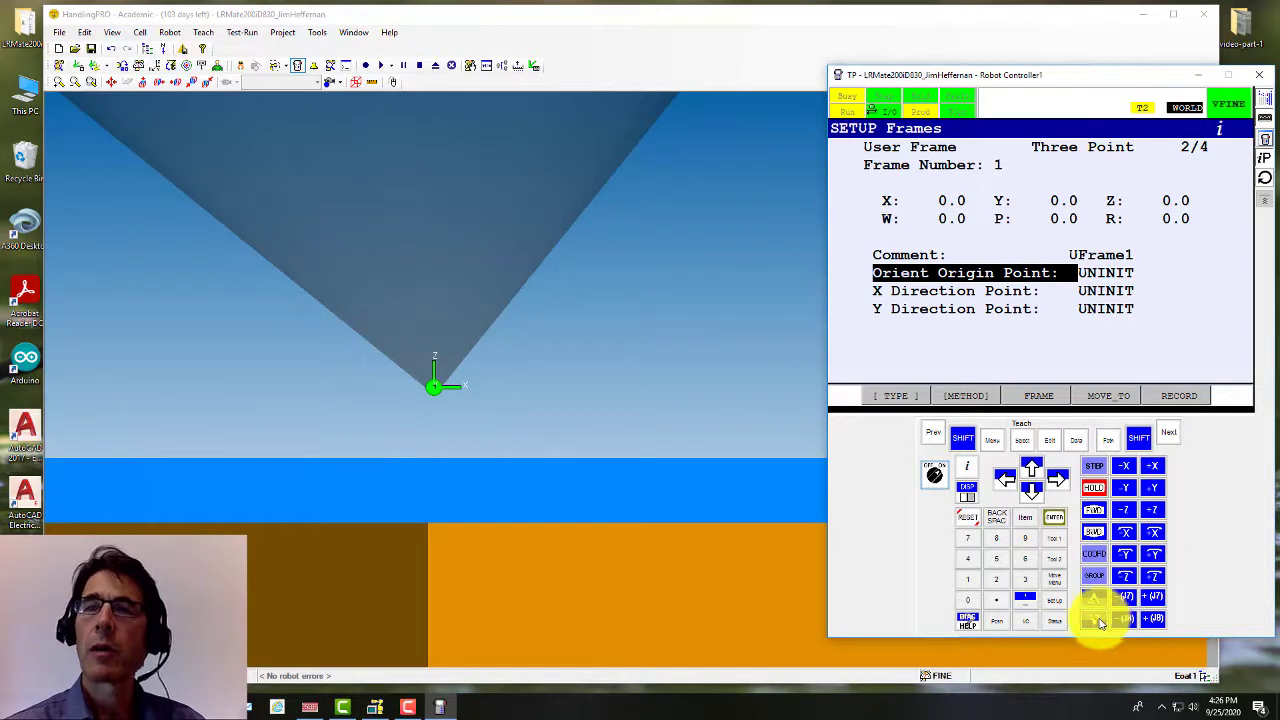
drag(1131, 515, 1127, 520)
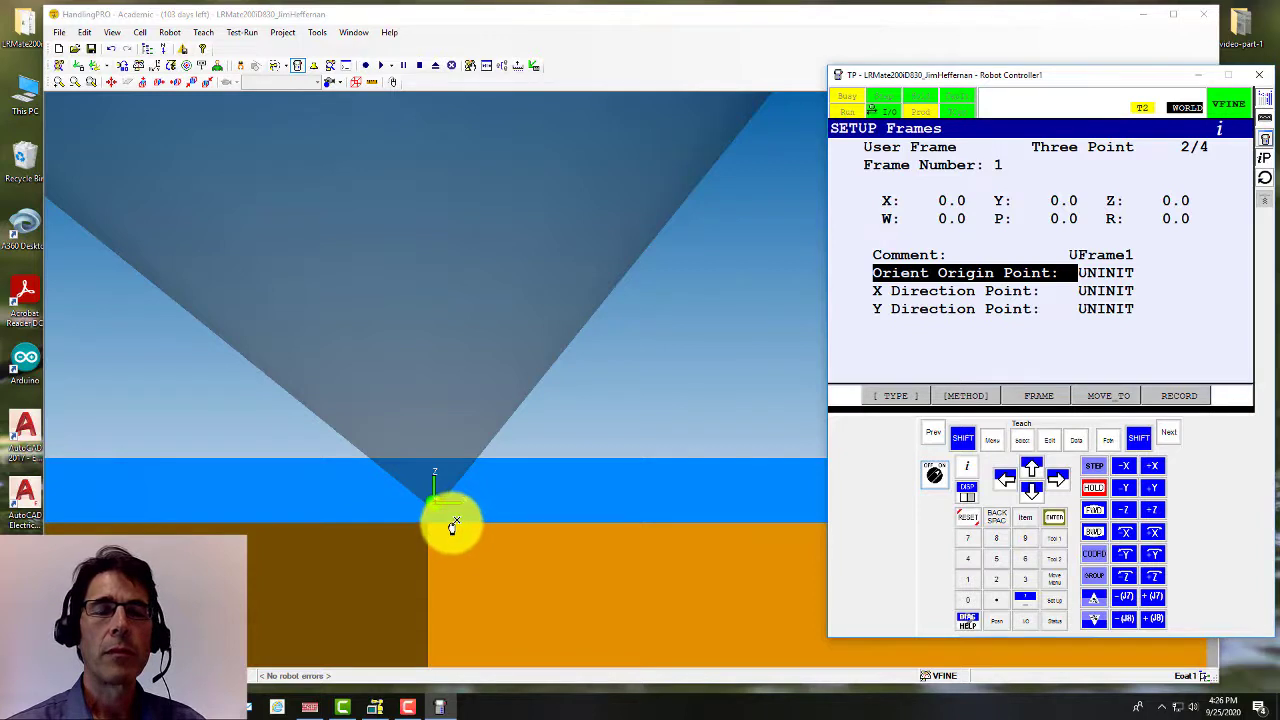
scroll(455, 530, down, 10)
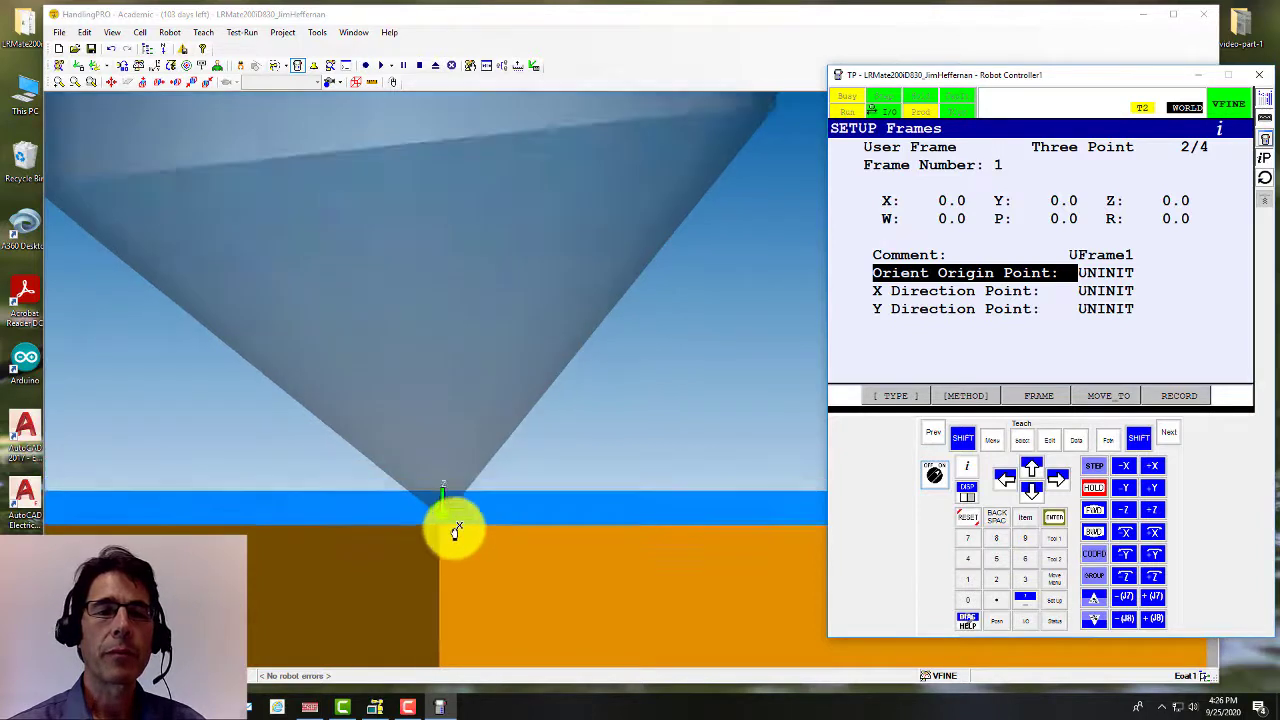
scroll(468, 543, down, 8)
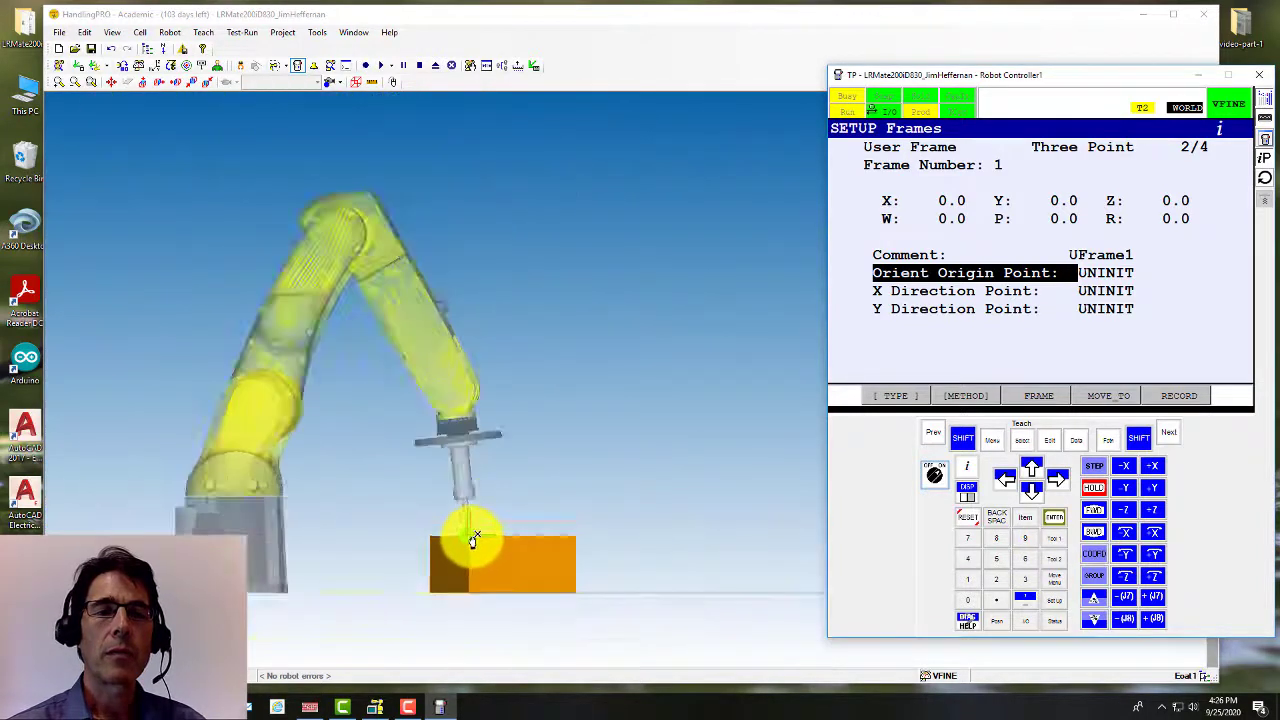
right_drag(486, 401, 486, 429)
scroll(500, 505, up, 6)
scroll(405, 541, down, 6)
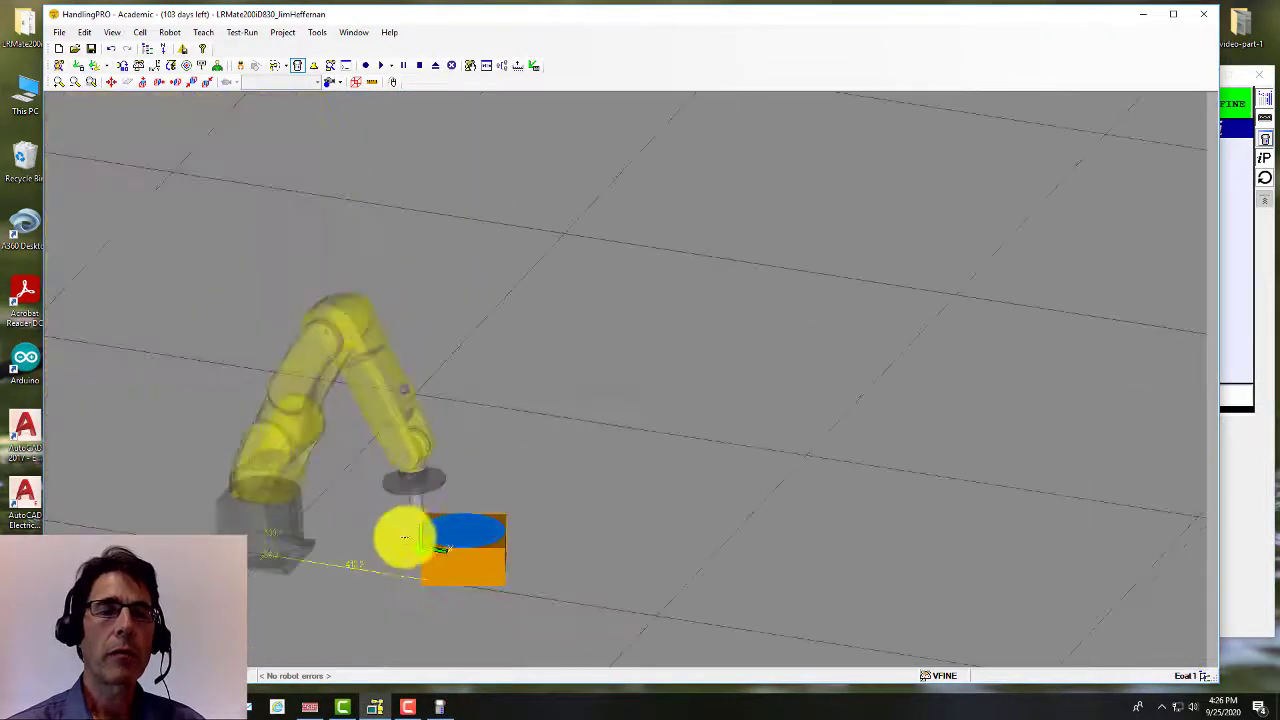
Step: Record the tool tip's current position as User Frame 1's Orient Origin Point
scroll(415, 548, up, 5)
click(1240, 468)
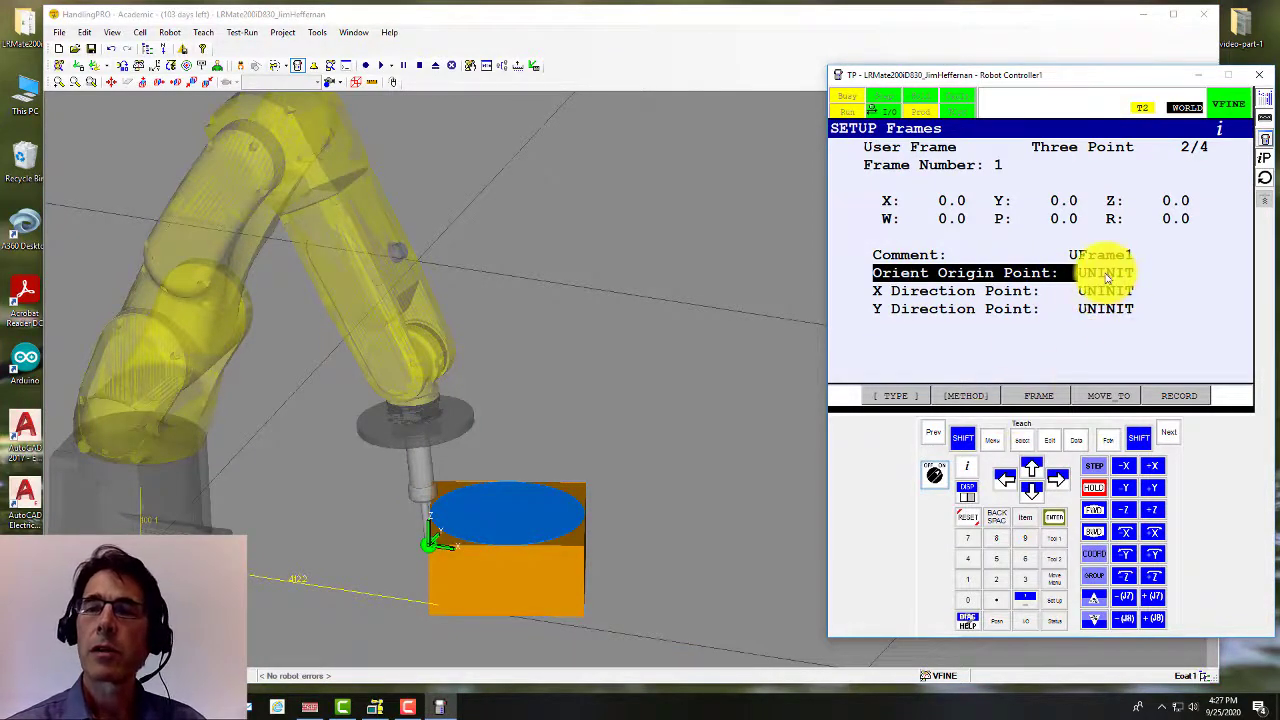
click(963, 440)
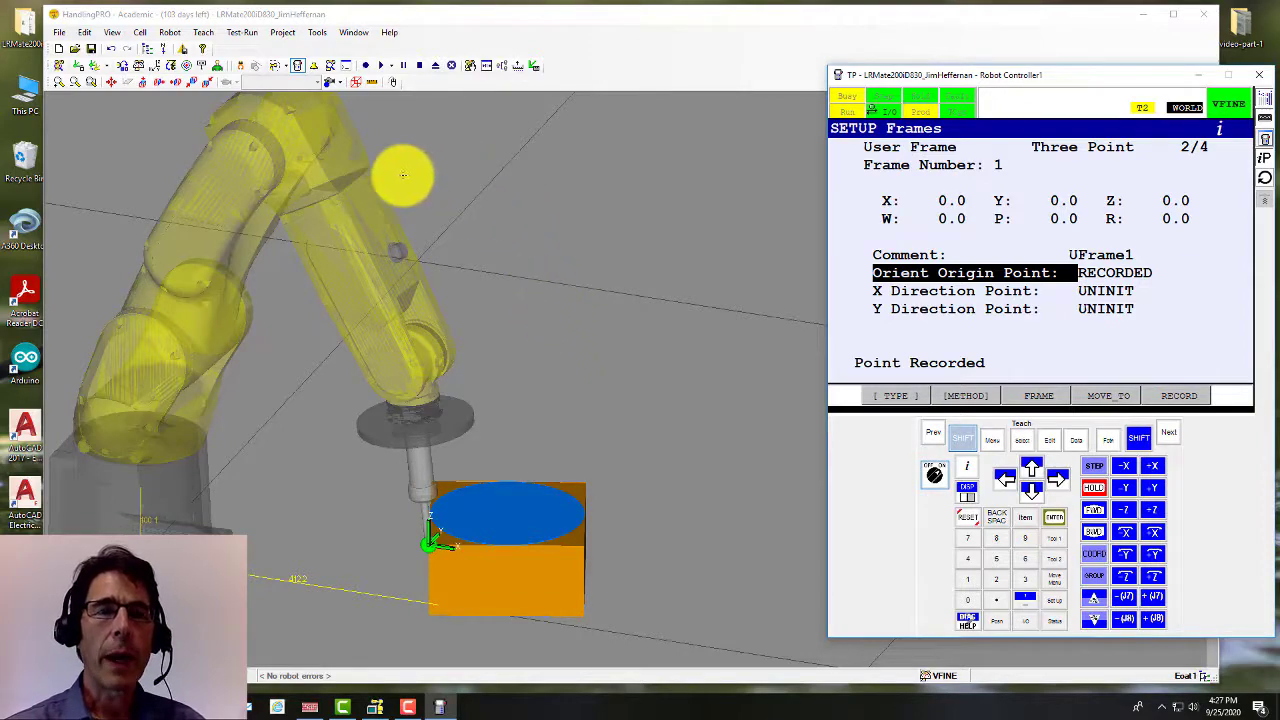
Step: Orbit the cell to nearly top-down and switch to the Top View of the 3D world
right_drag(476, 177, 466, 398)
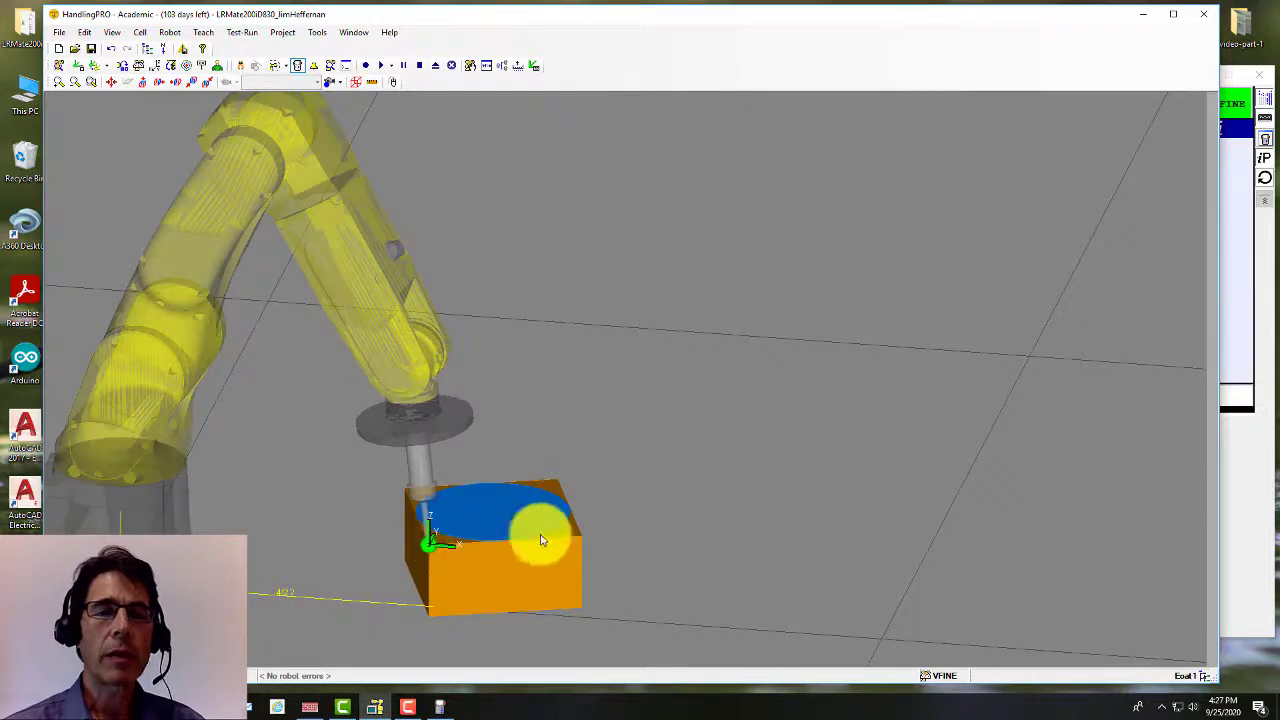
right_drag(450, 196, 456, 241)
click(437, 550)
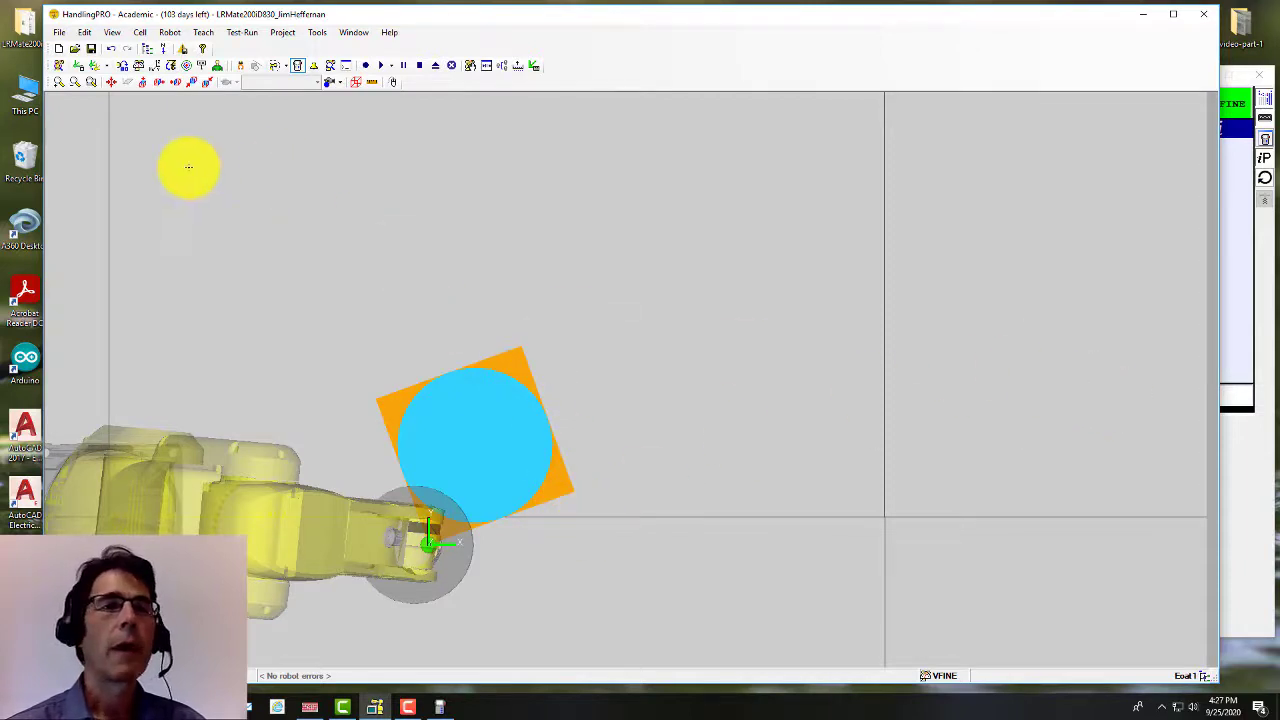
Step: Look straight down on the cell and pan to frame the robot and box
click(143, 84)
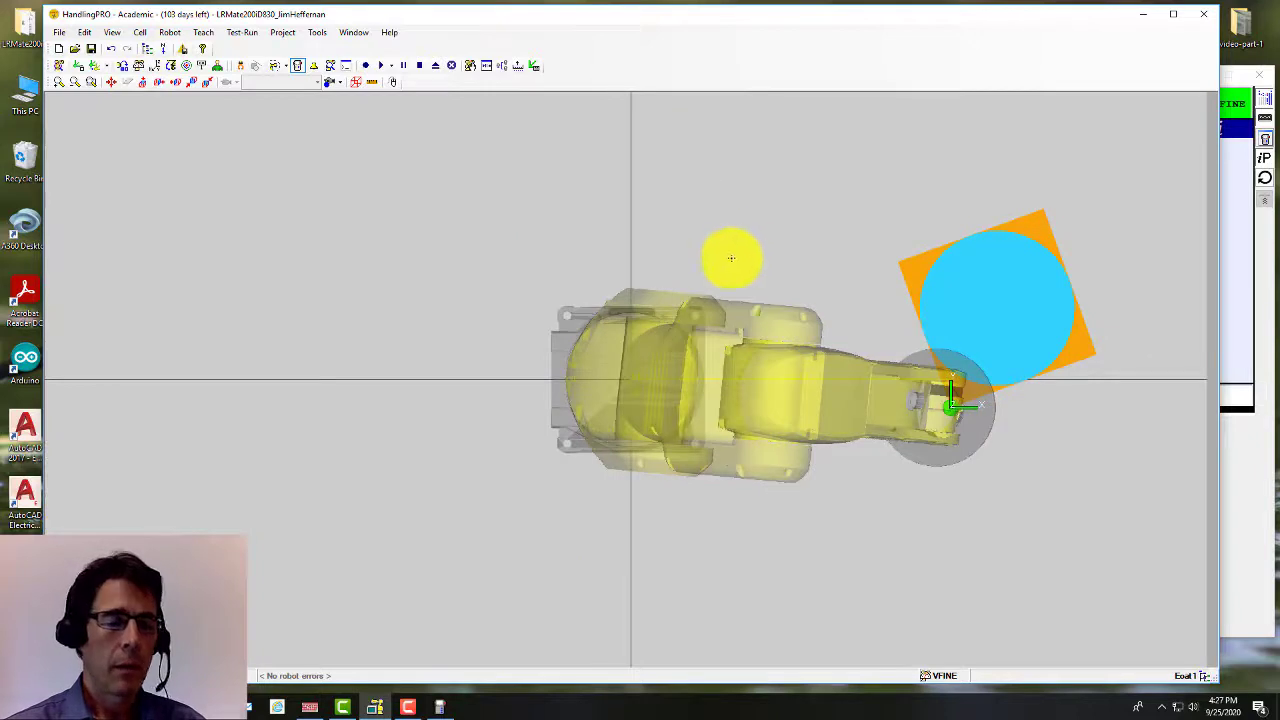
key(alt+Tab)
middle_drag(760, 193, 309, 218)
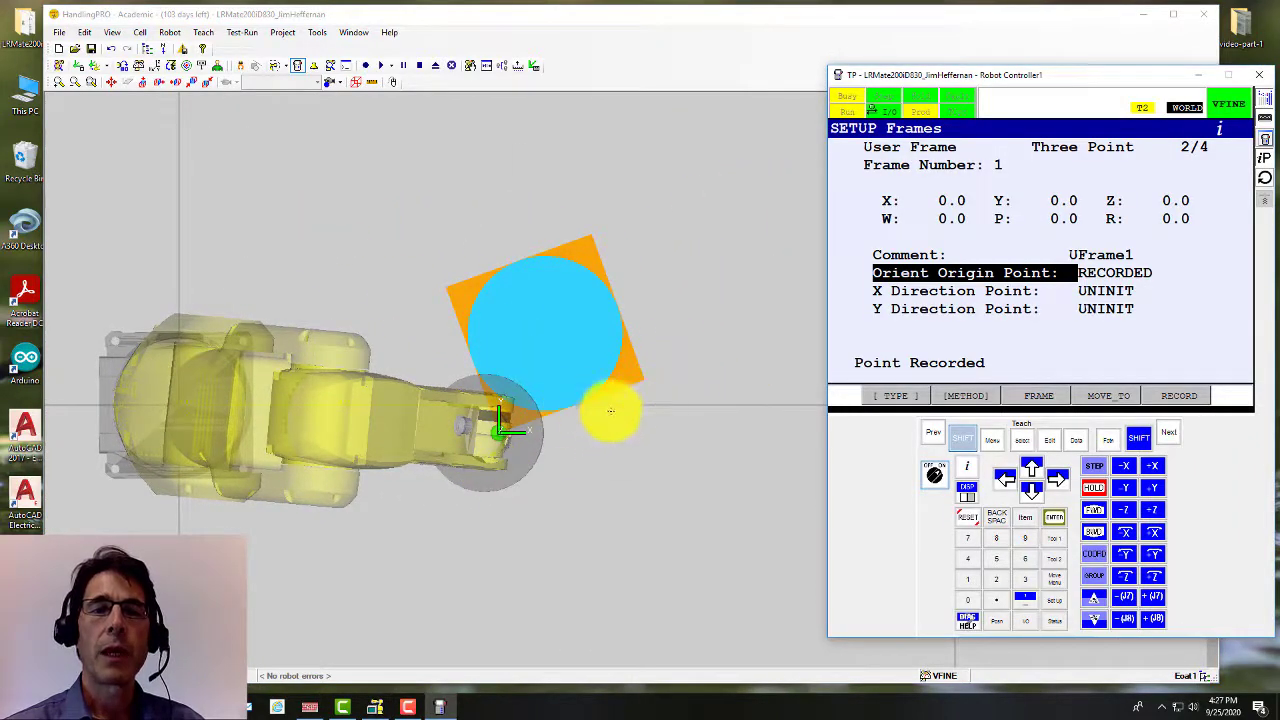
scroll(630, 432, up, 5)
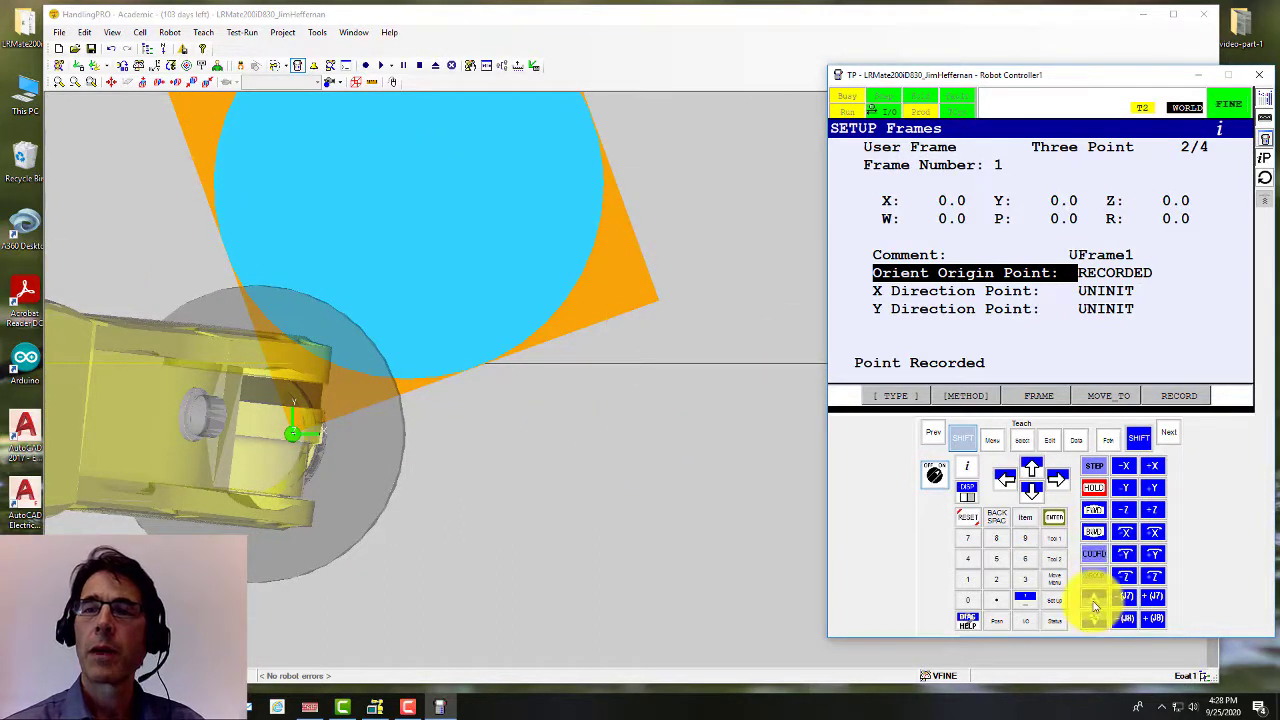
Step: At 5% jog speed, move the tool tip in +X and along Y toward the box edge
click(1099, 620)
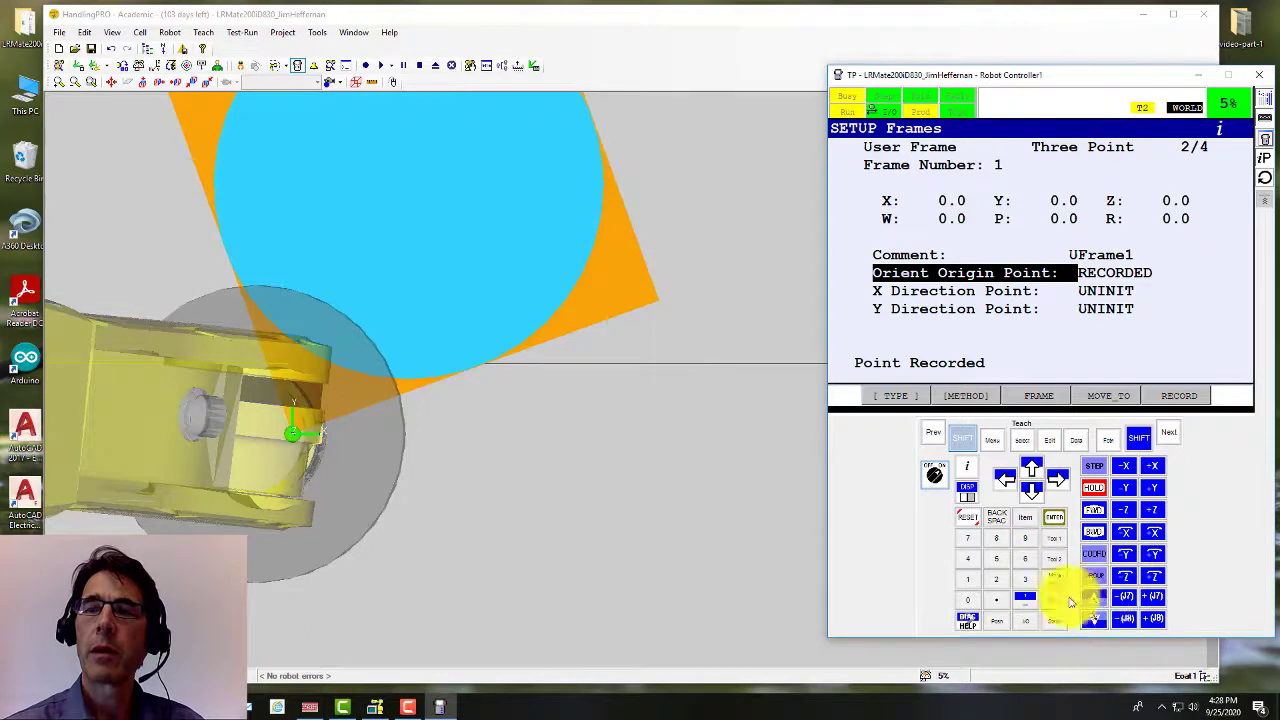
click(962, 437)
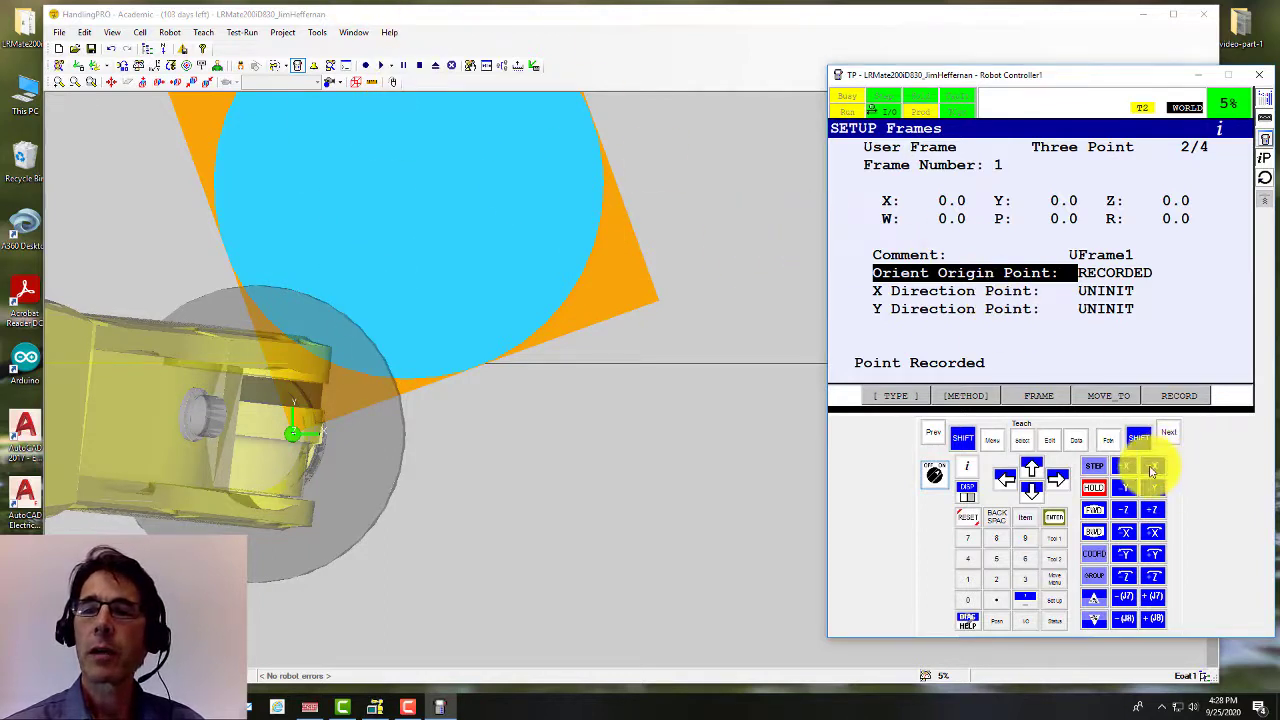
click(1152, 470)
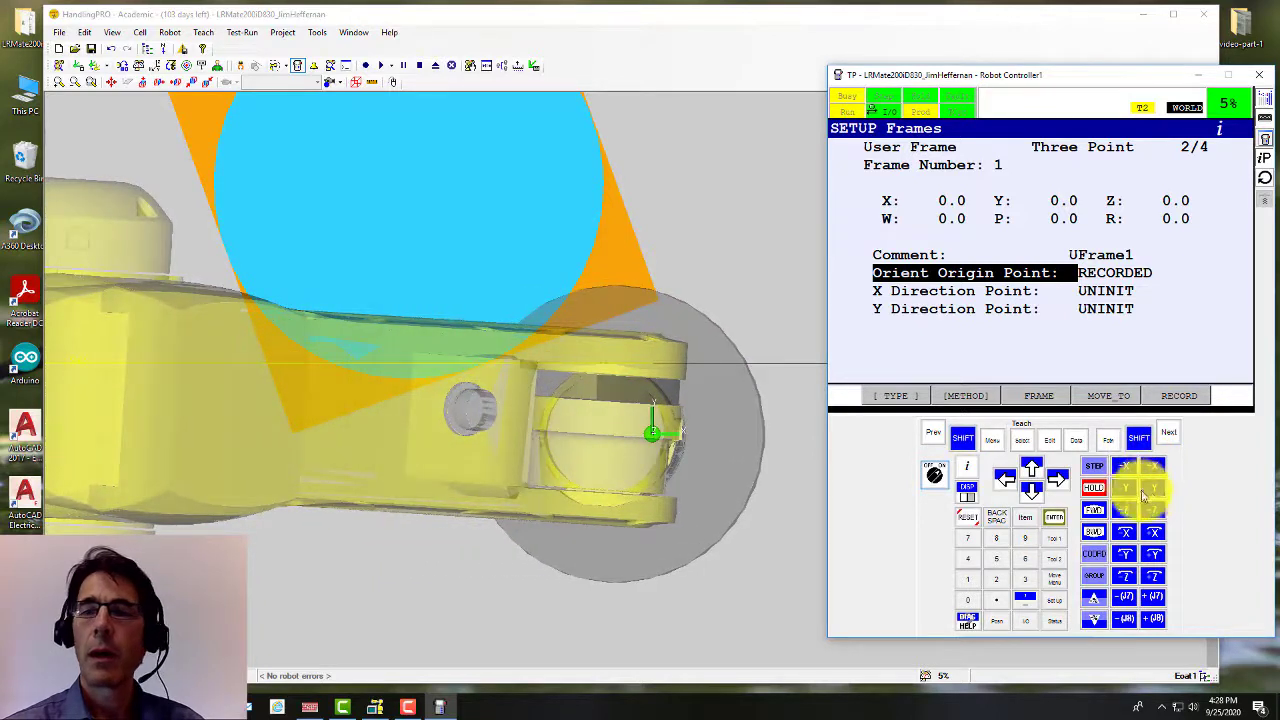
click(1150, 490)
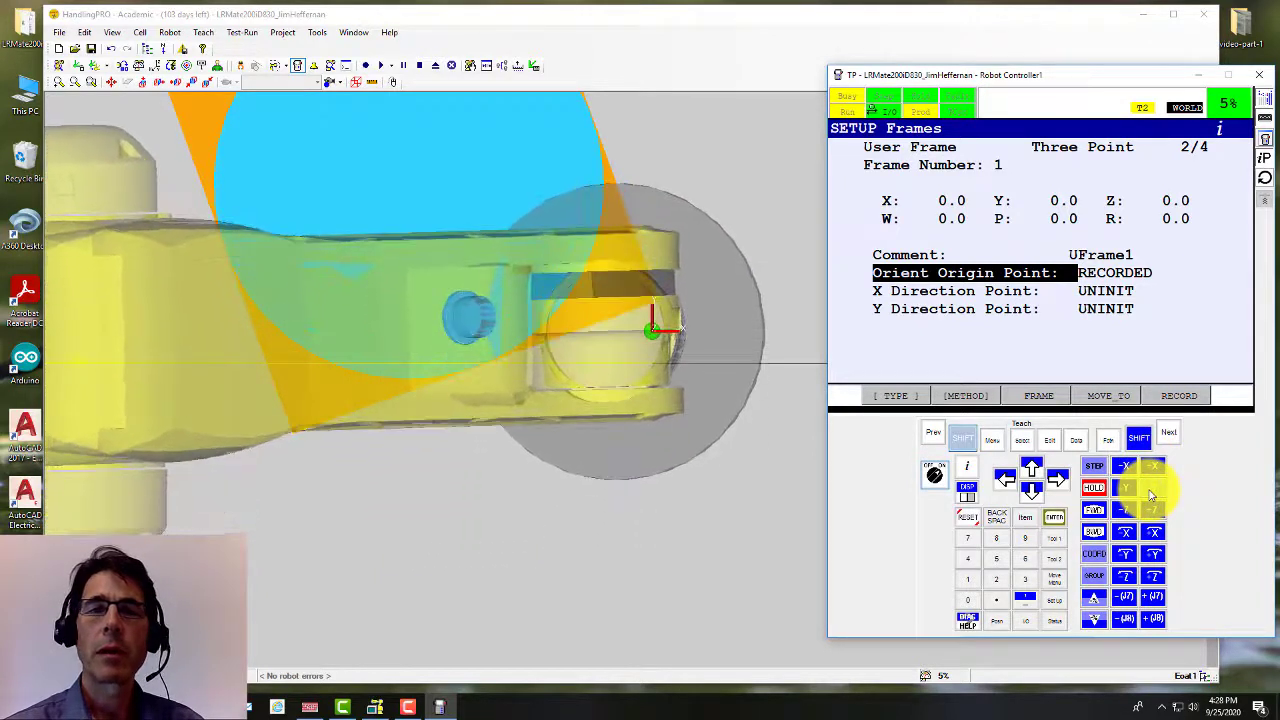
scroll(650, 292, up, 6)
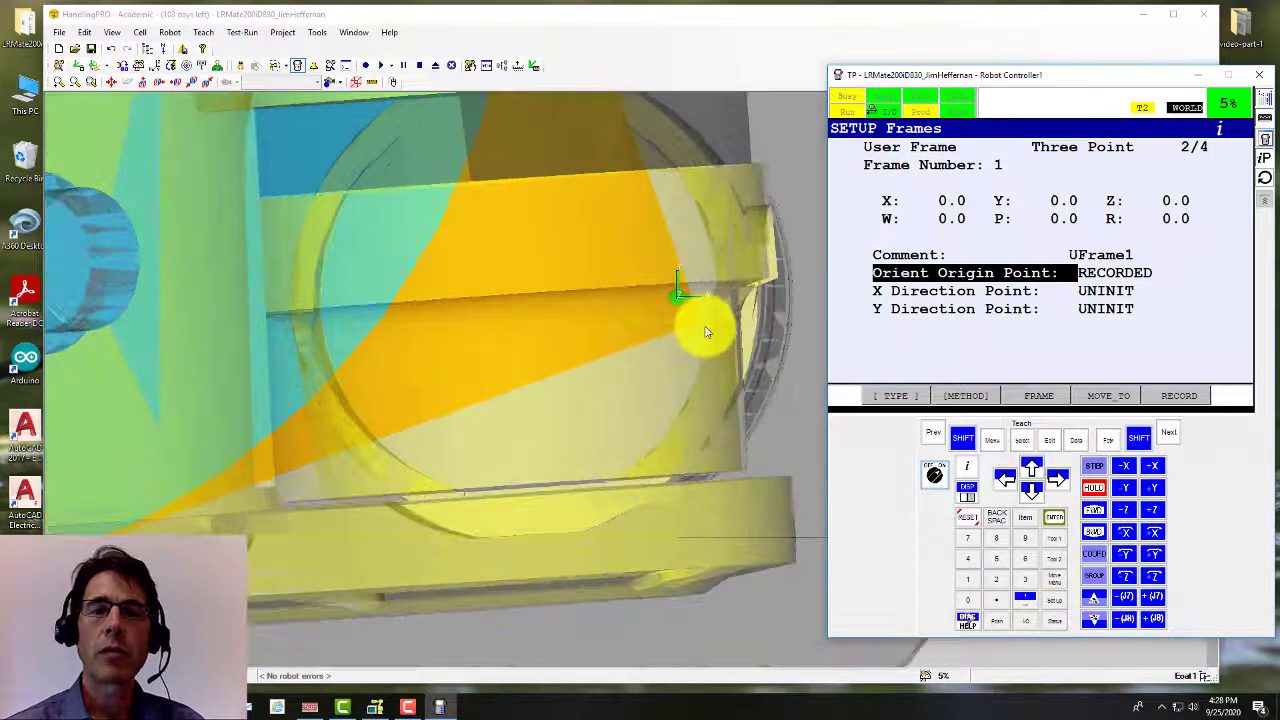
scroll(720, 323, up, 2)
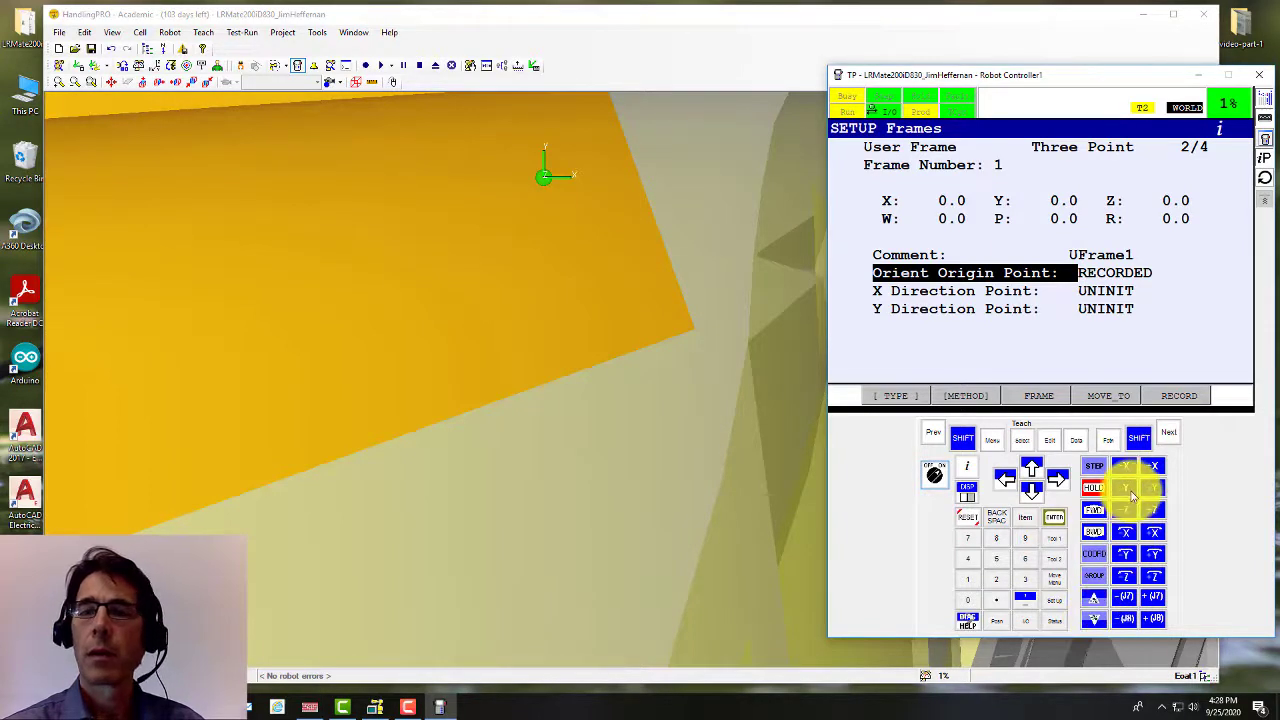
click(1127, 492)
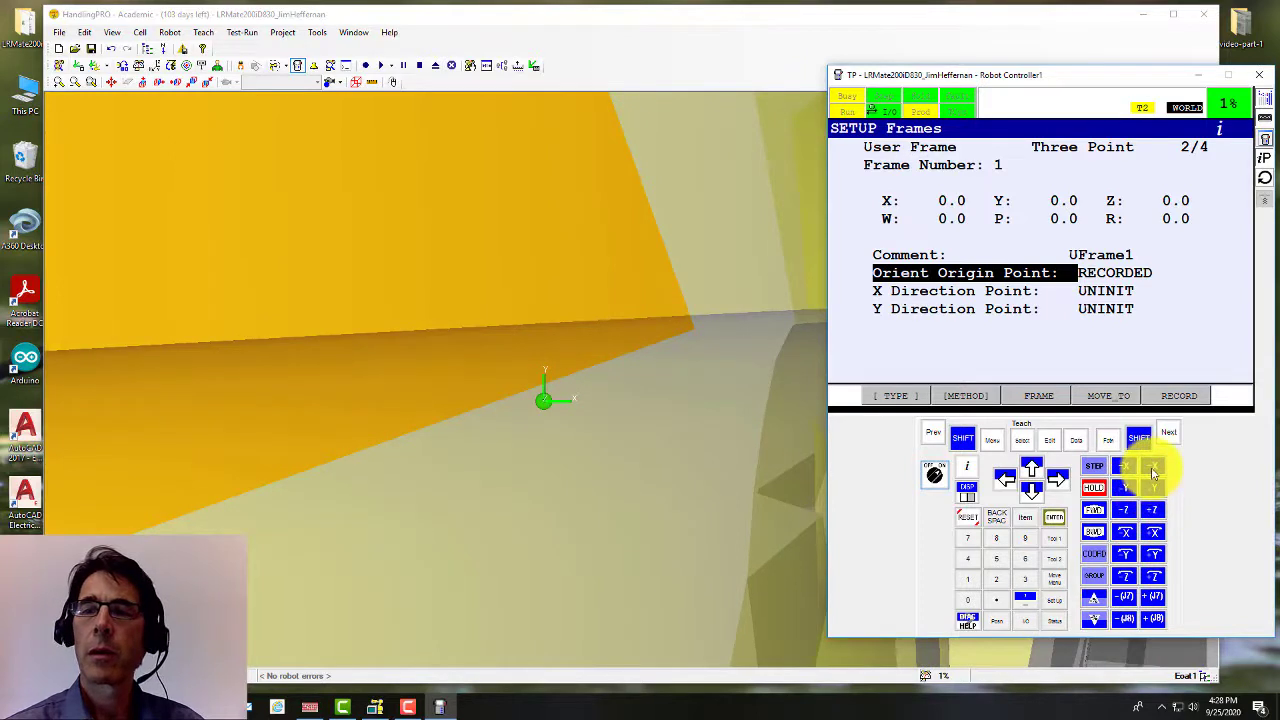
click(1153, 470)
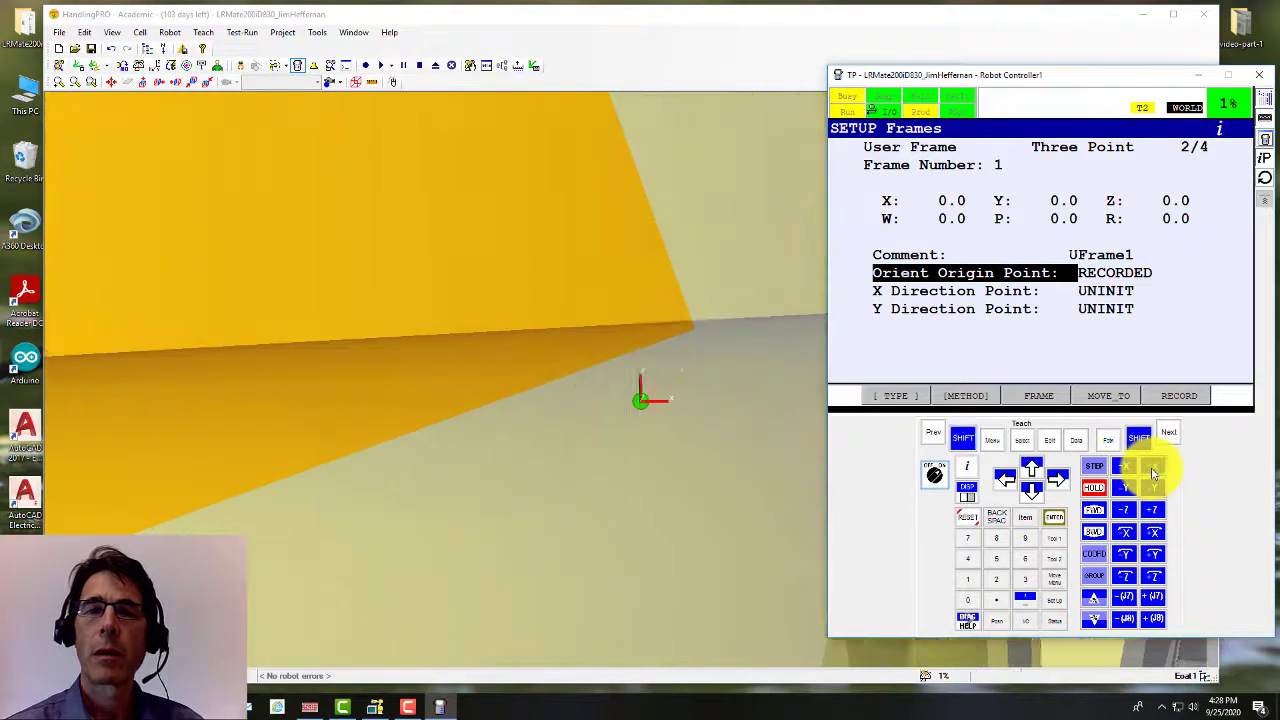
Step: At VFINE, nudge the tool tip in +Y onto the box edge and rotate the view to check
click(1096, 618)
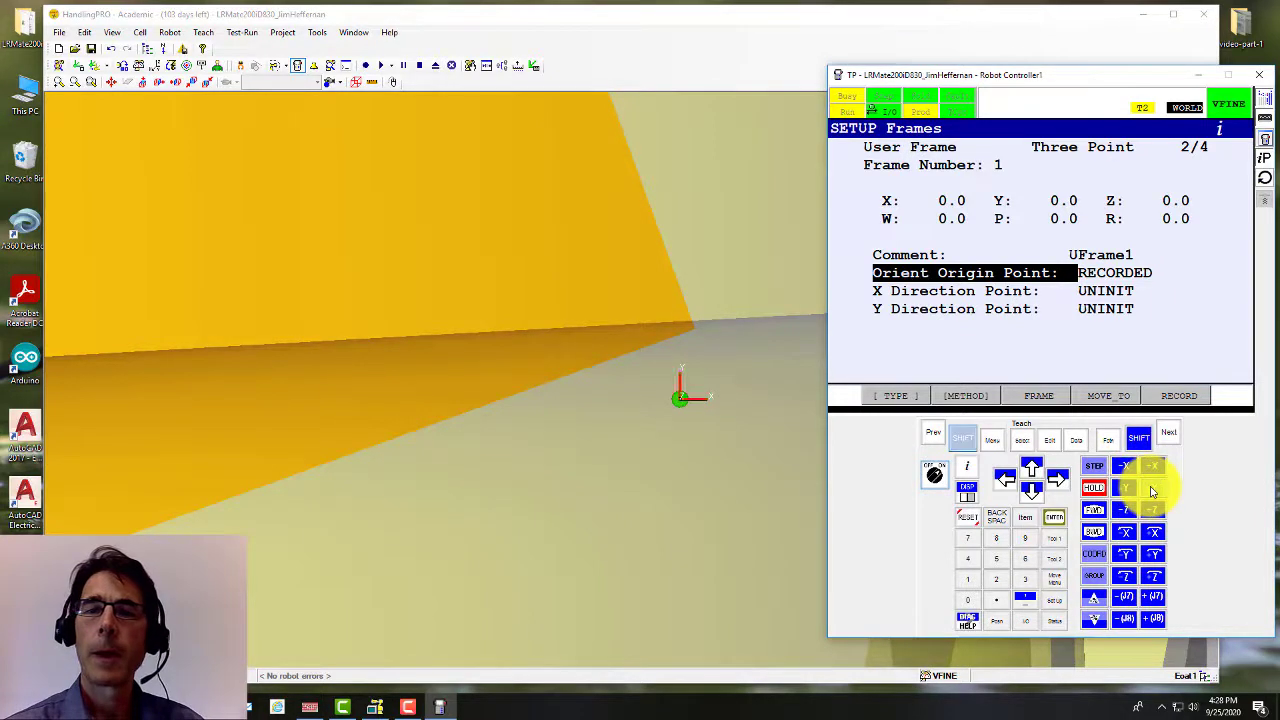
click(1152, 490)
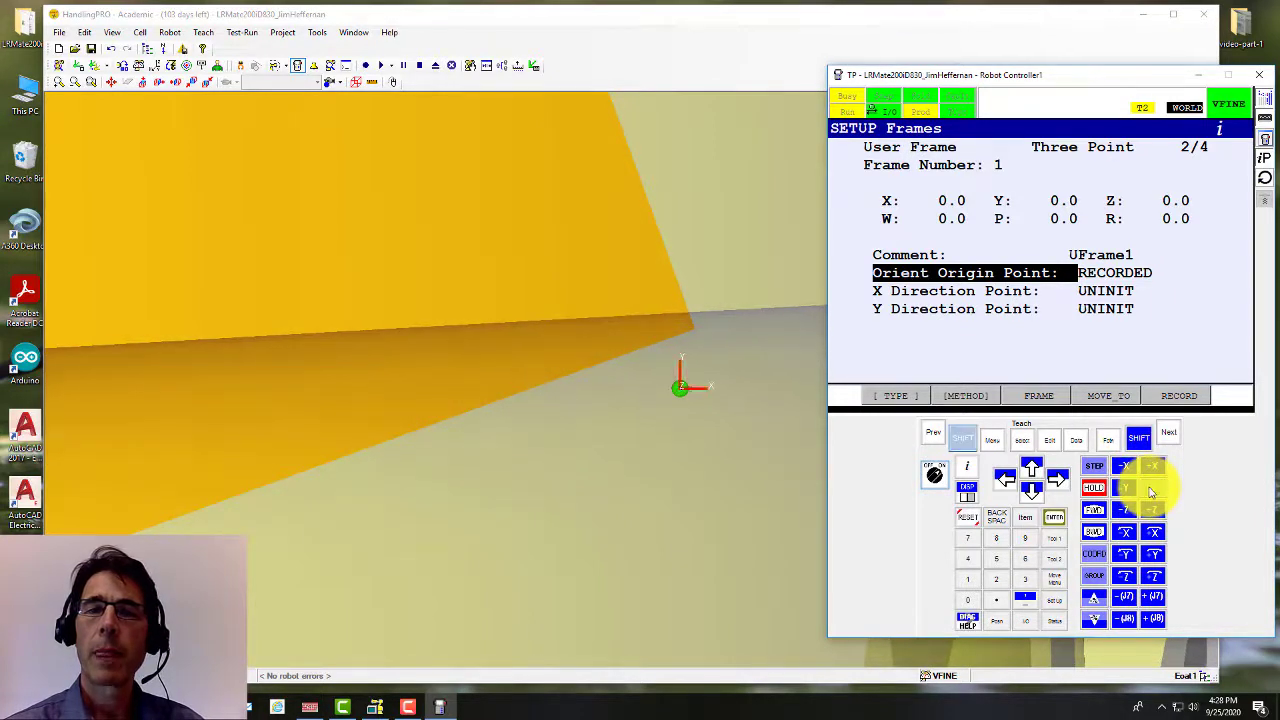
click(1152, 490)
click(1152, 490)
click(1152, 490)
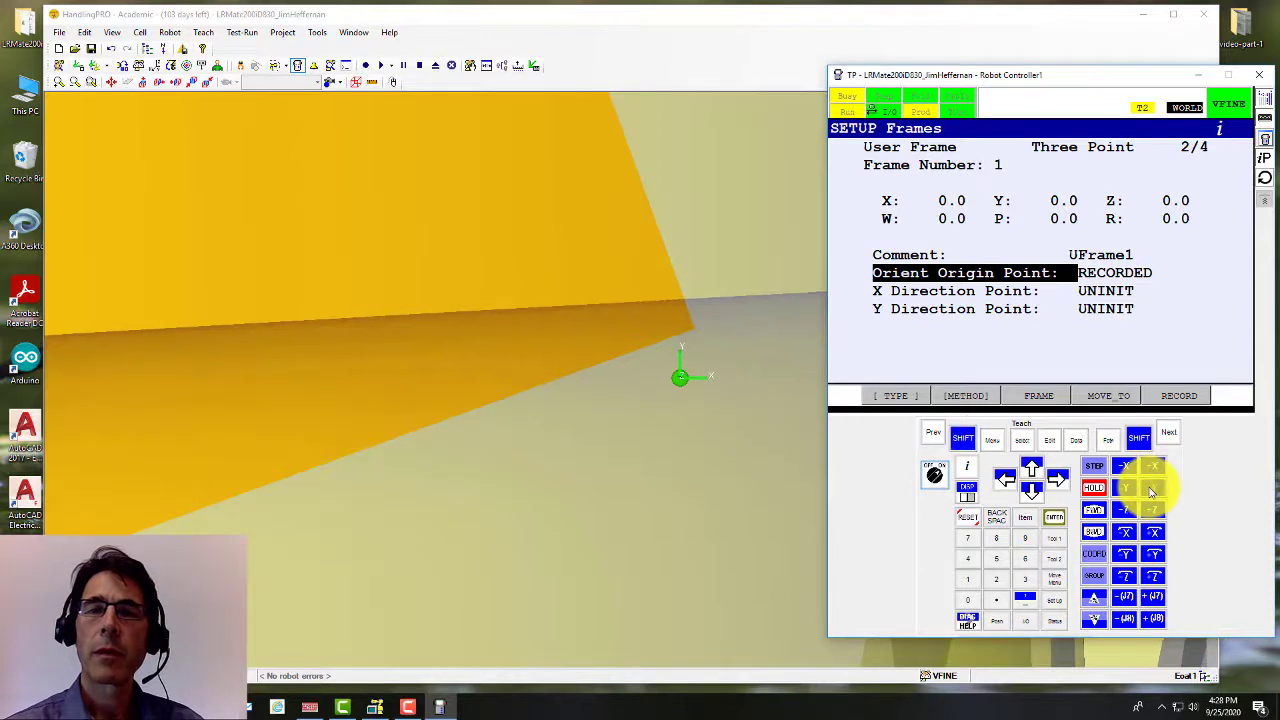
click(1150, 490)
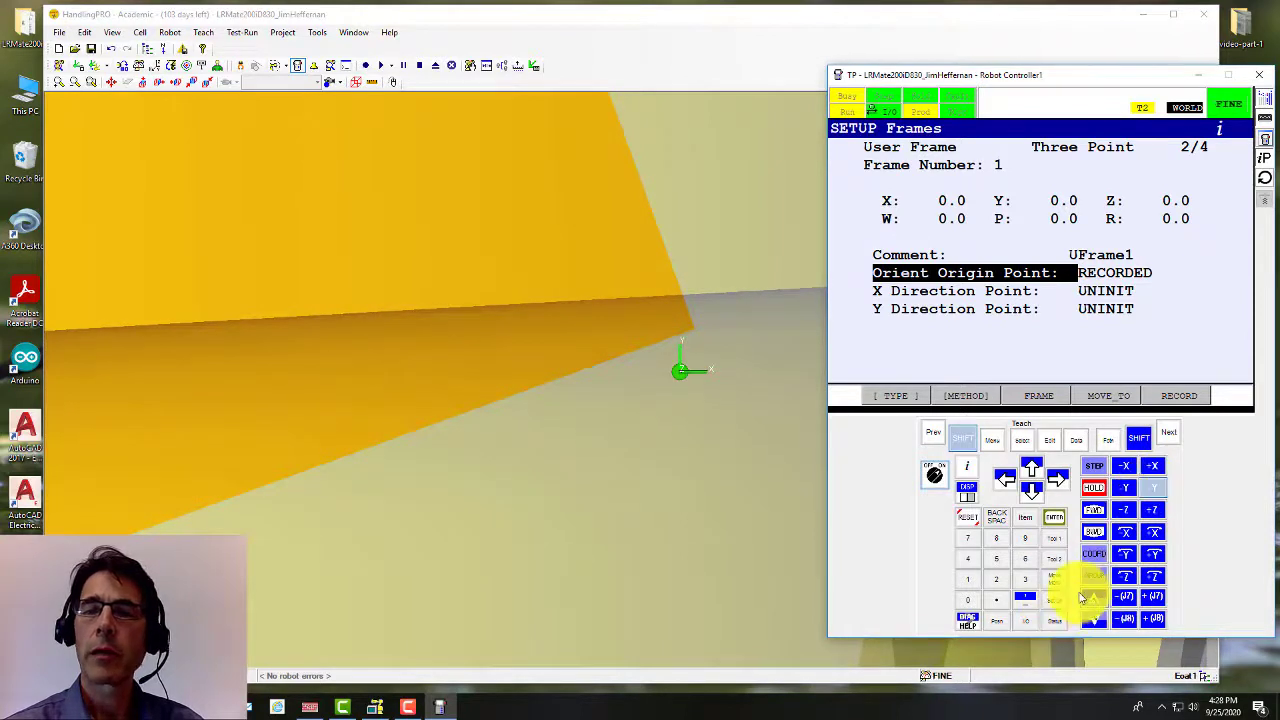
click(1154, 490)
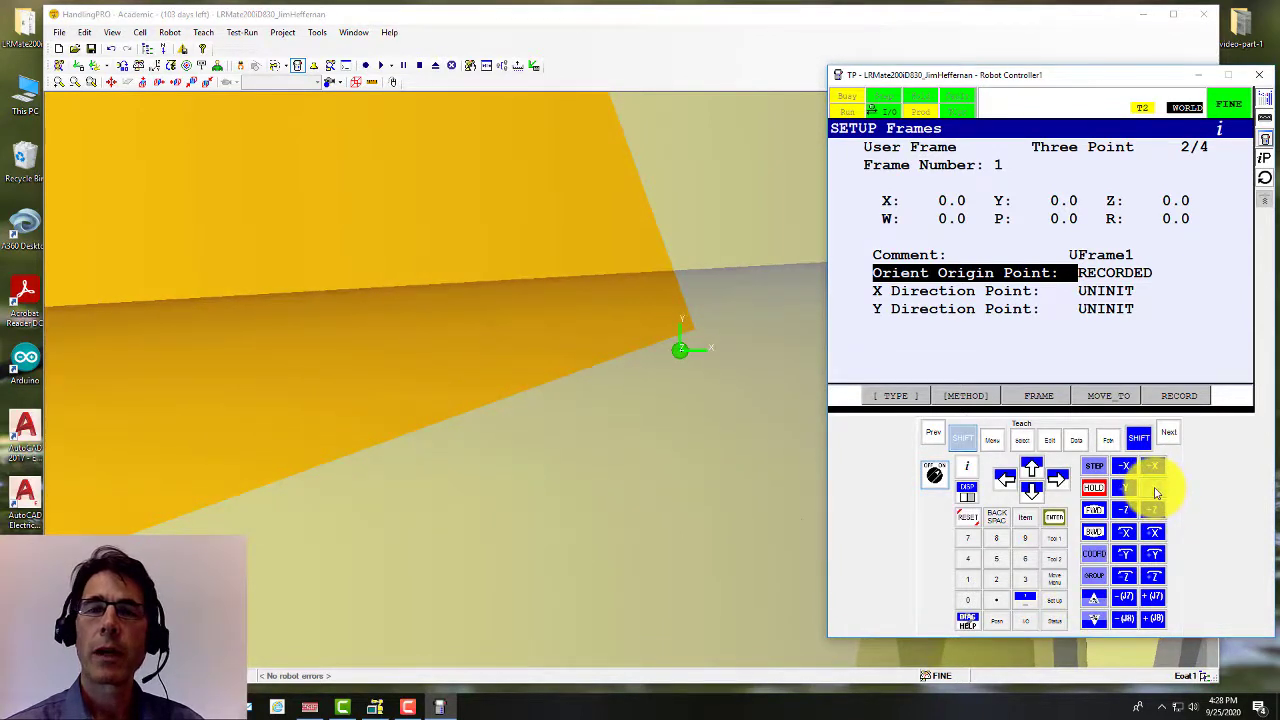
click(1154, 490)
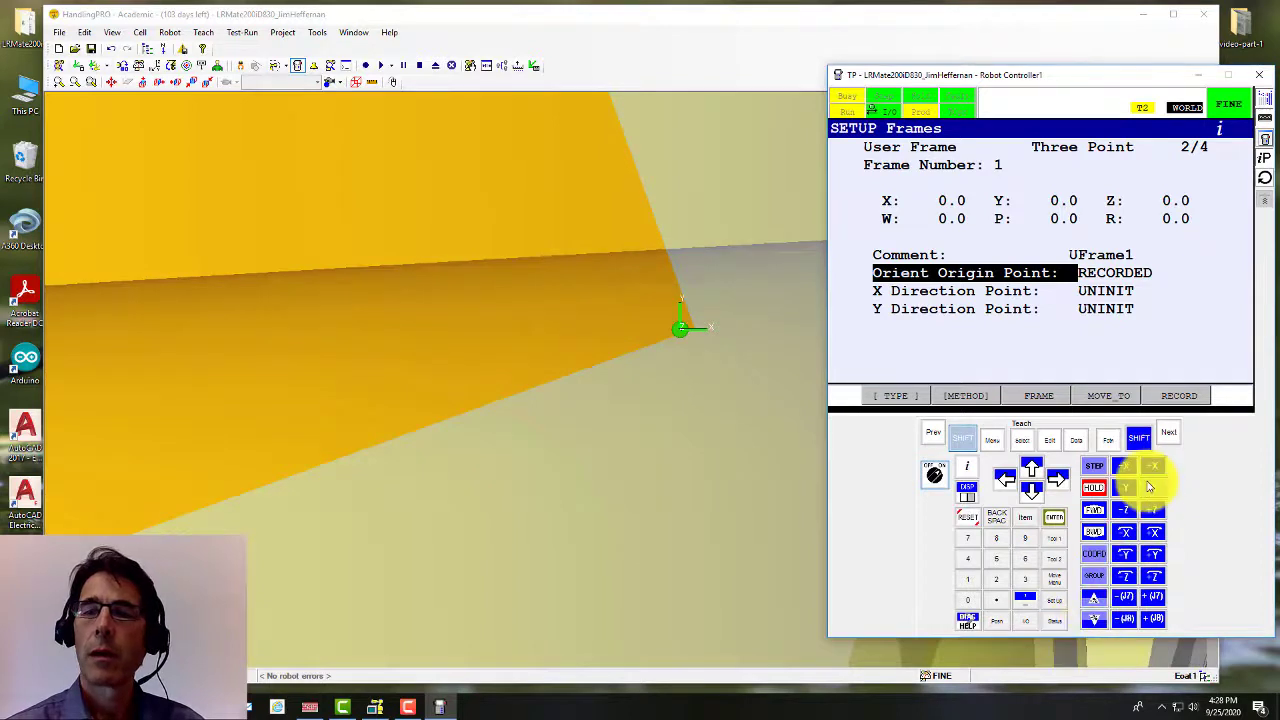
click(1097, 624)
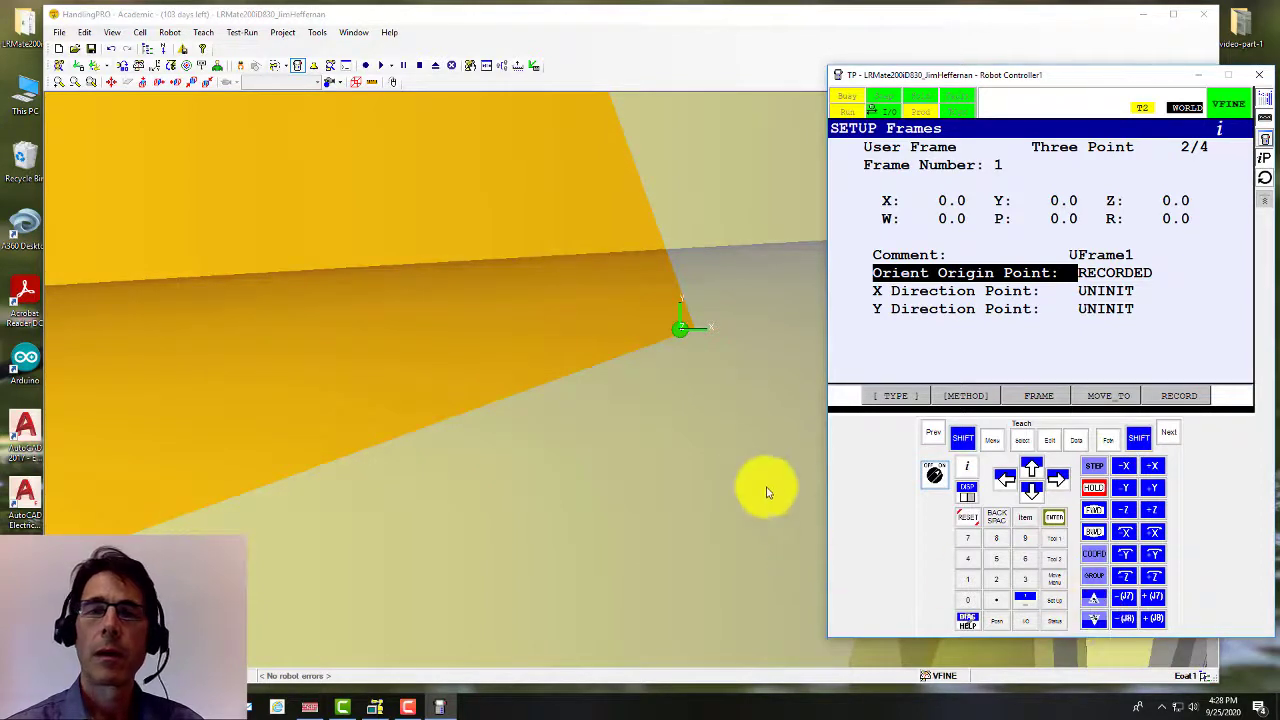
right_drag(723, 329, 682, 265)
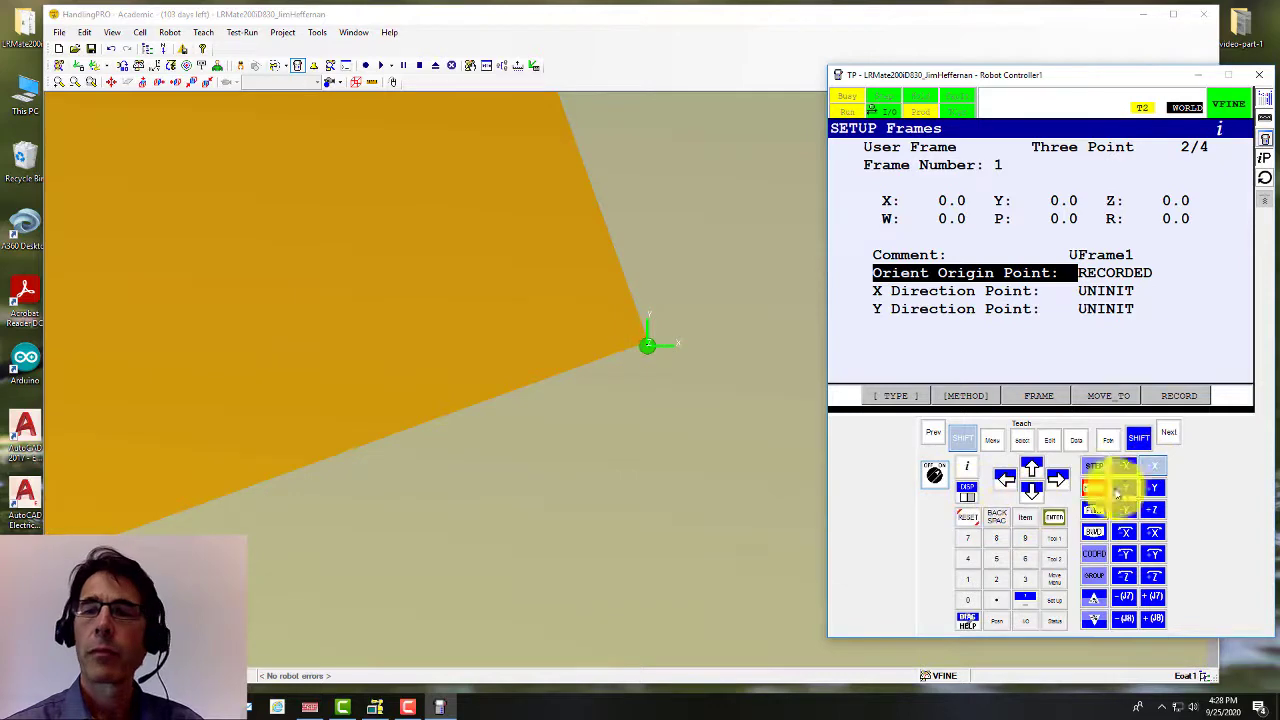
right_drag(657, 357, 620, 360)
scroll(585, 390, down, 8)
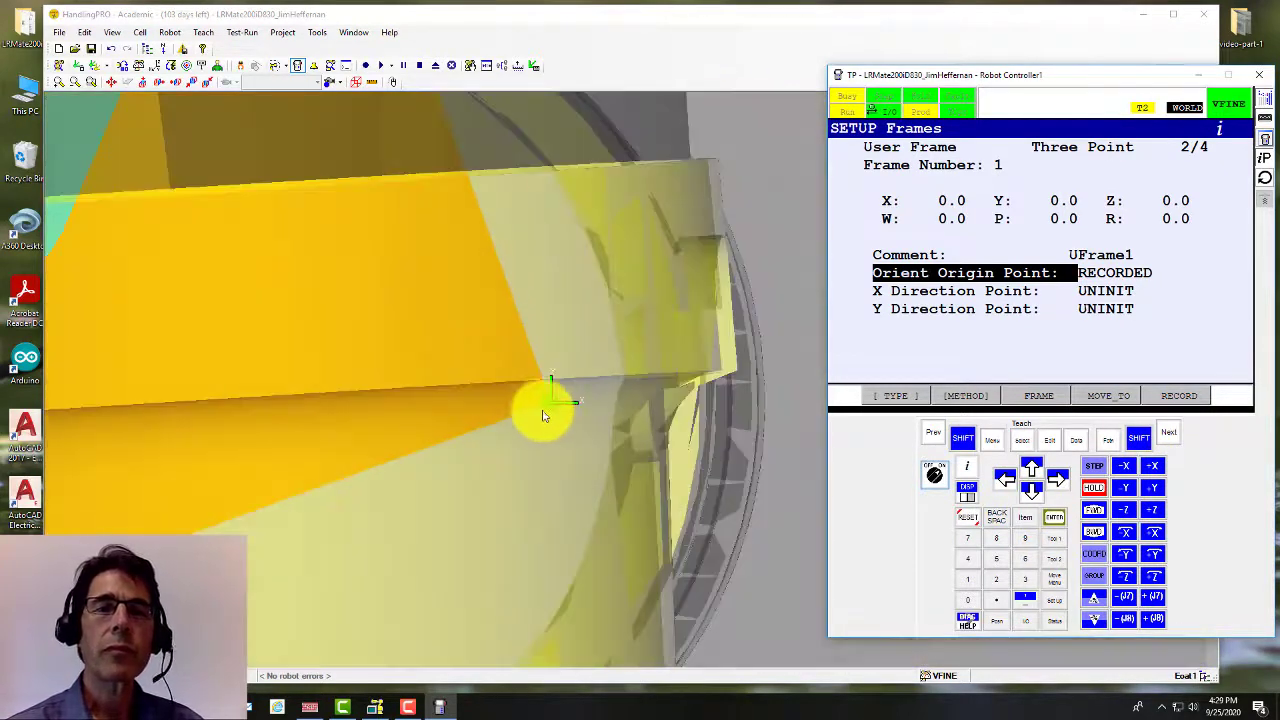
scroll(445, 428, up, 2)
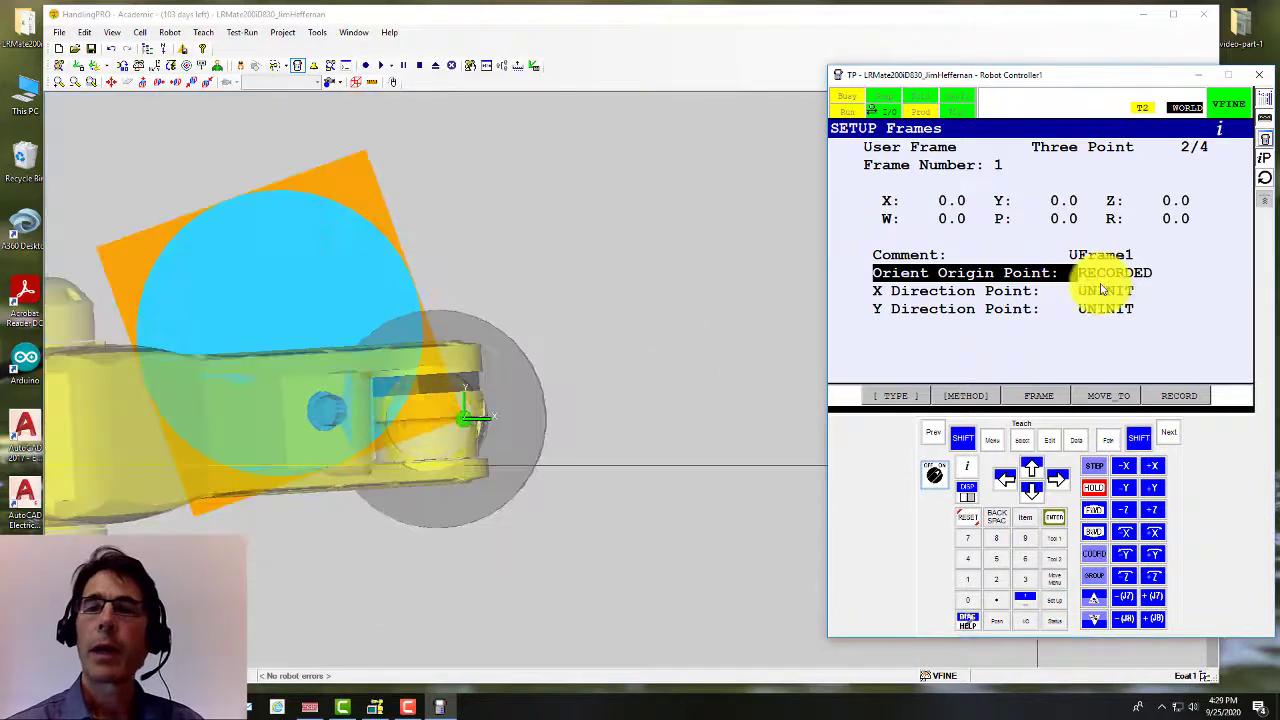
click(1034, 494)
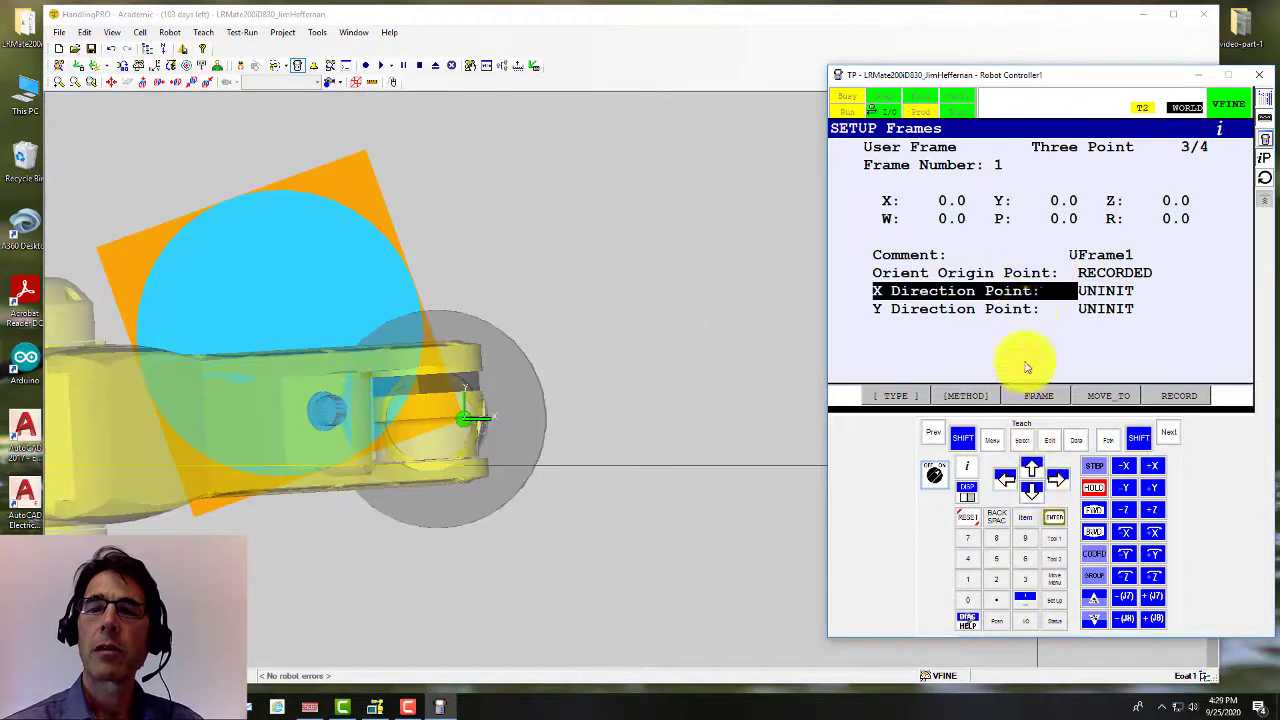
click(963, 444)
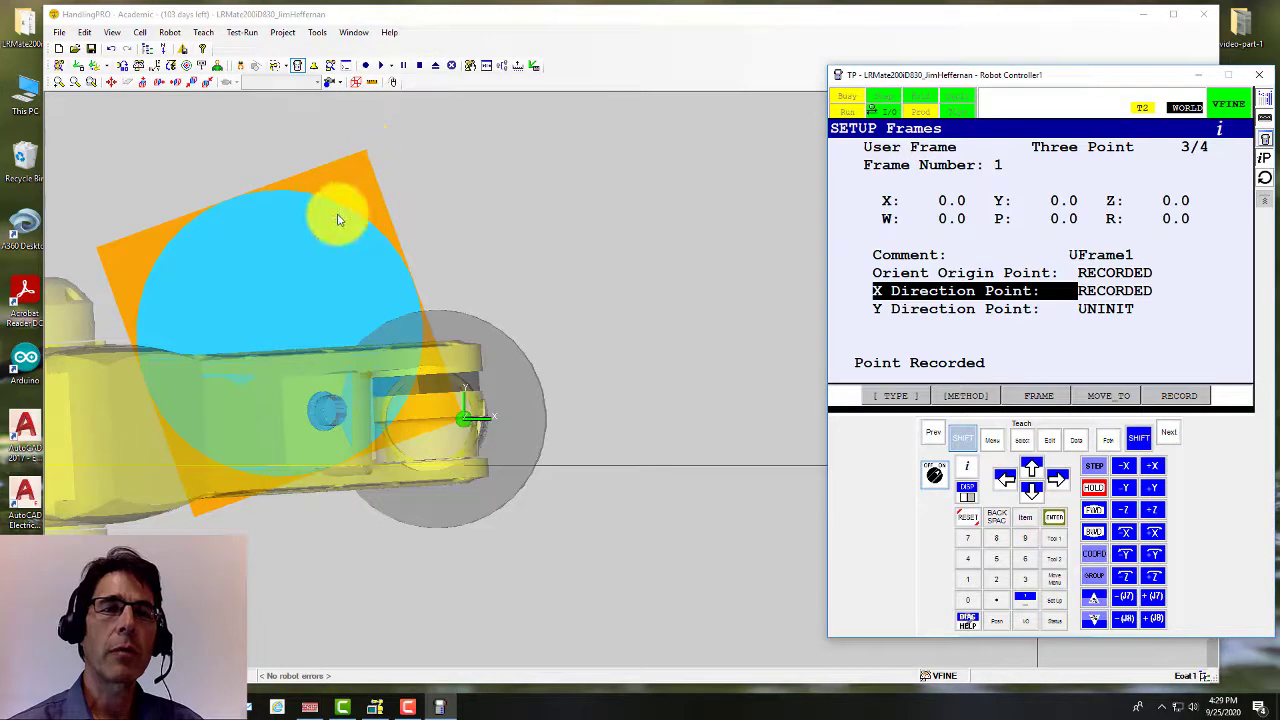
middle_drag(307, 233, 475, 322)
mouse_move(474, 321)
ctrl+right_down()
mouse_move(487, 331)
mouse_move(486, 319)
ctrl+right_up()
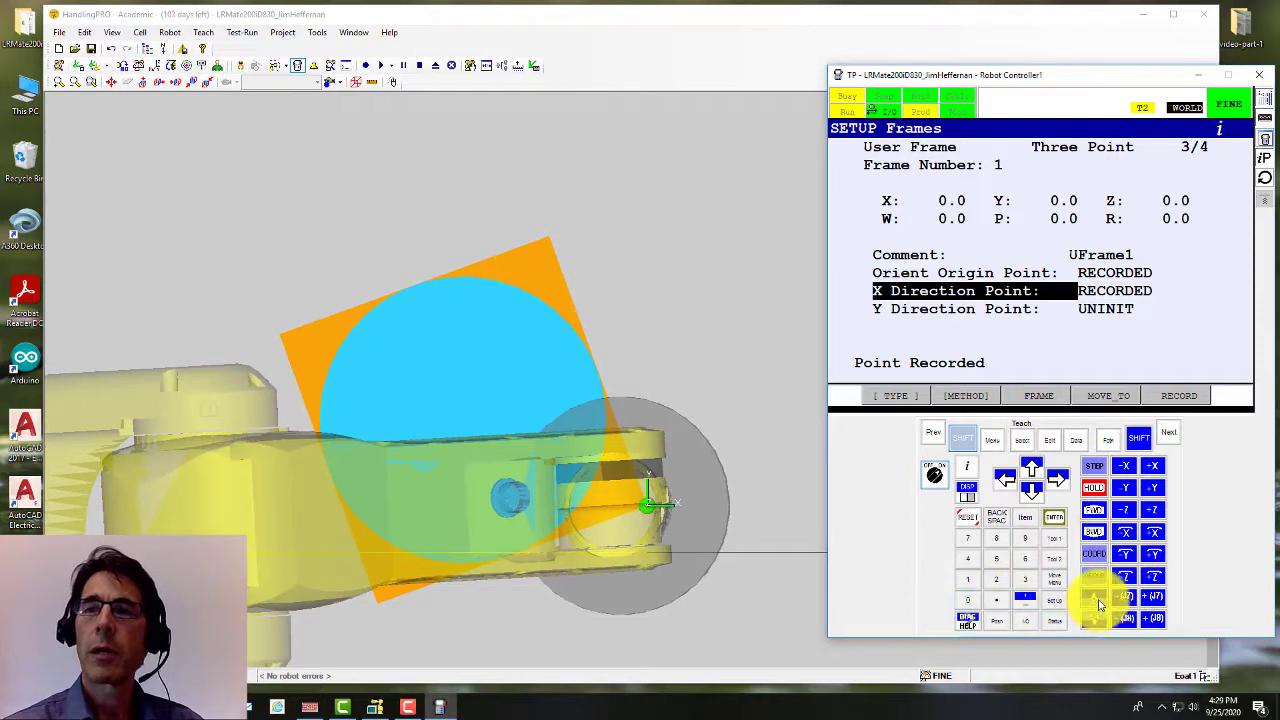
Step: At 5% override, jog the tool tip along +Y toward the next box corner
click(1095, 619)
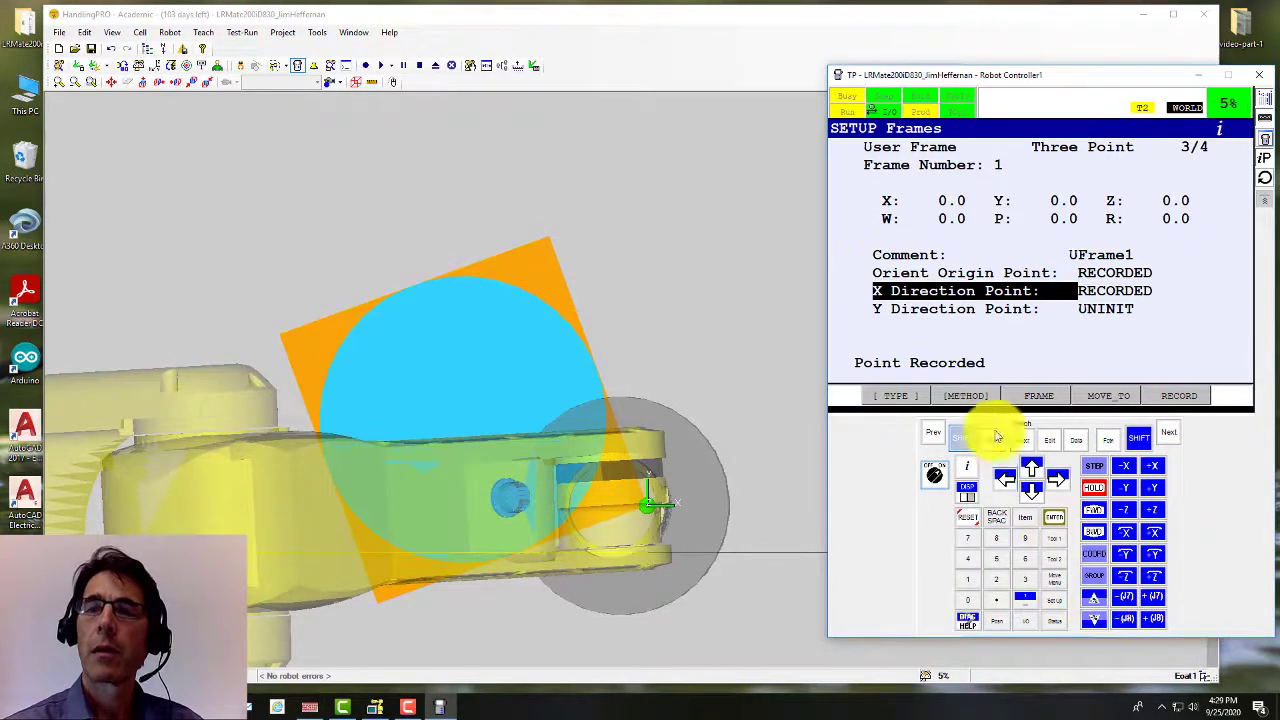
click(966, 441)
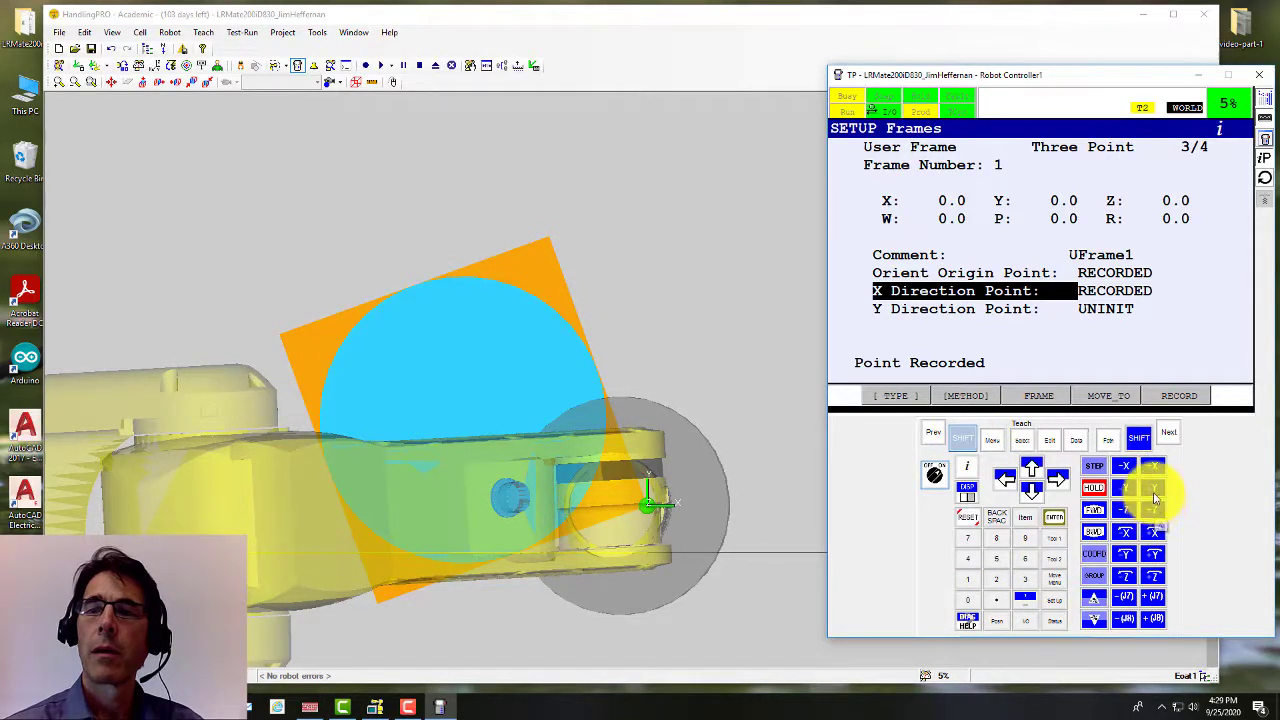
drag(1157, 491, 1005, 441)
scroll(557, 250, up, 10)
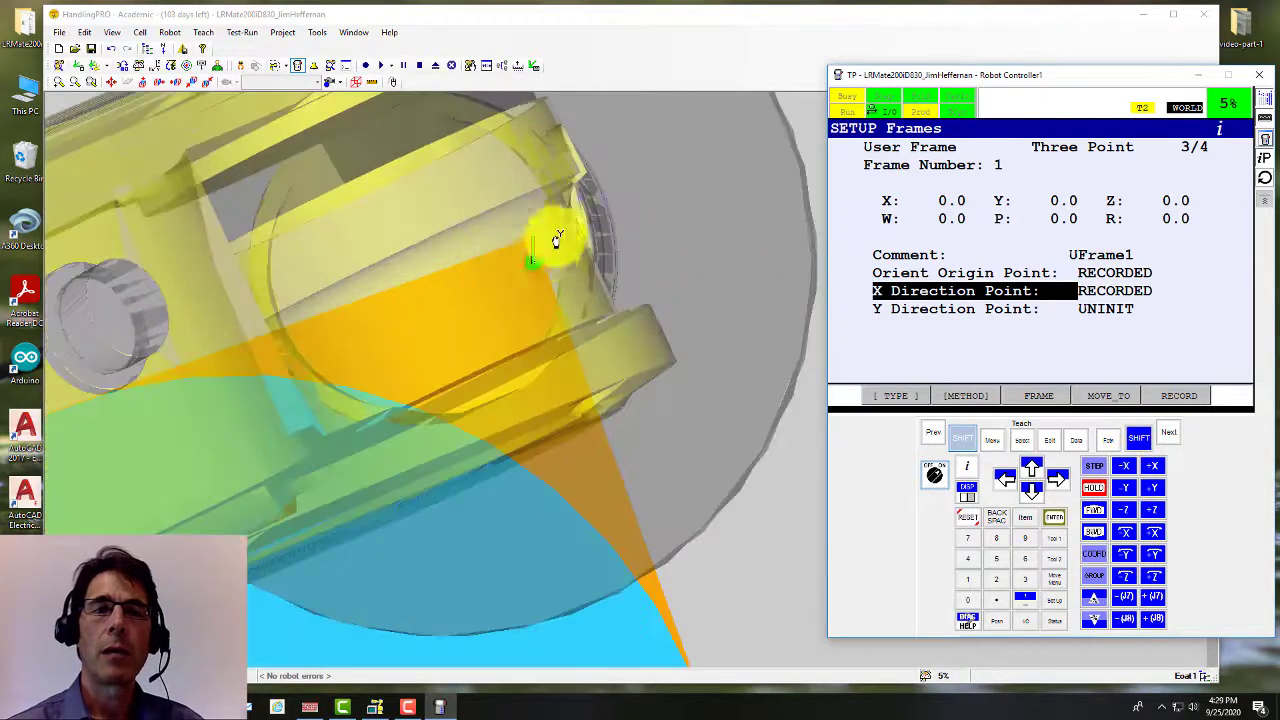
scroll(555, 255, up, 8)
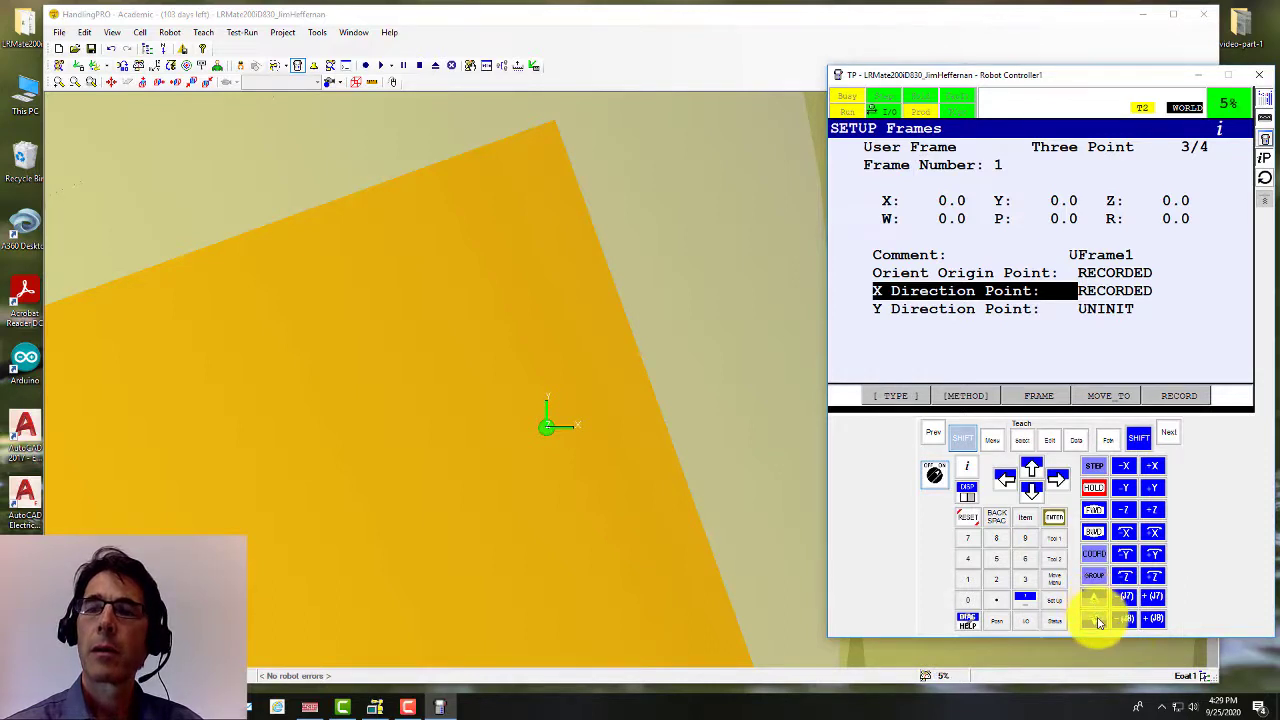
click(962, 438)
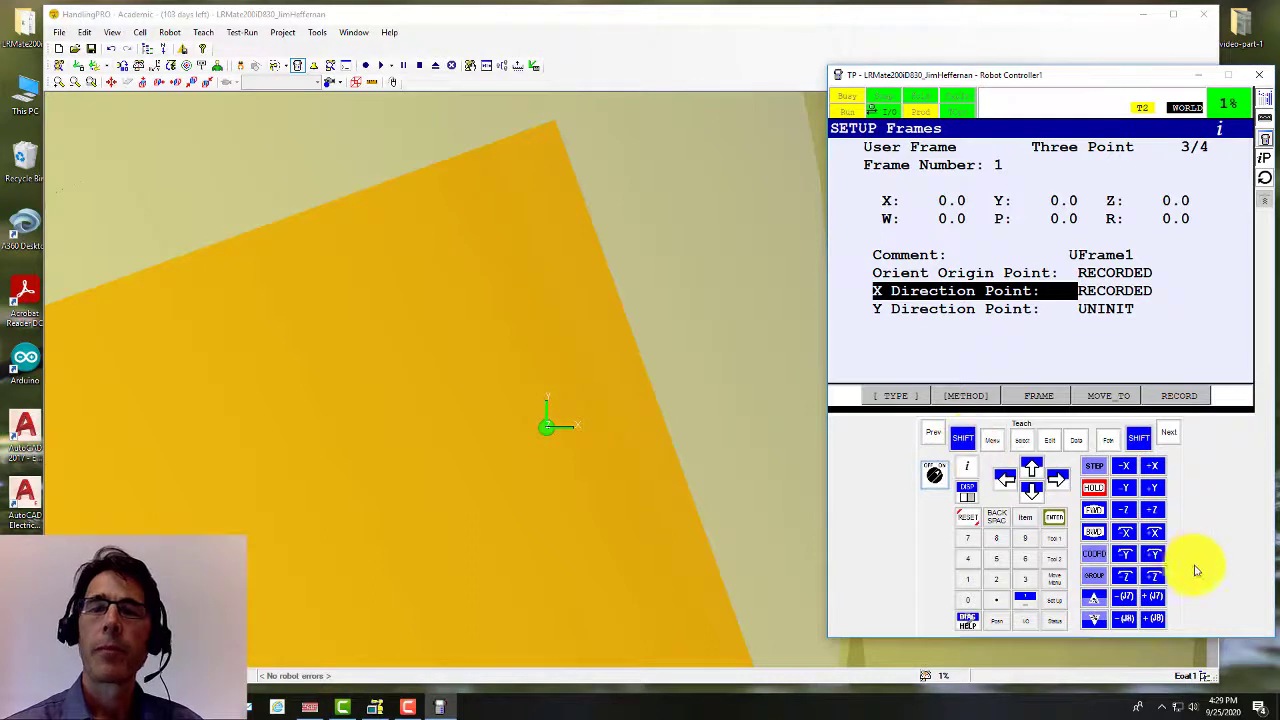
drag(1155, 490, 1146, 487)
scroll(694, 275, down, 2)
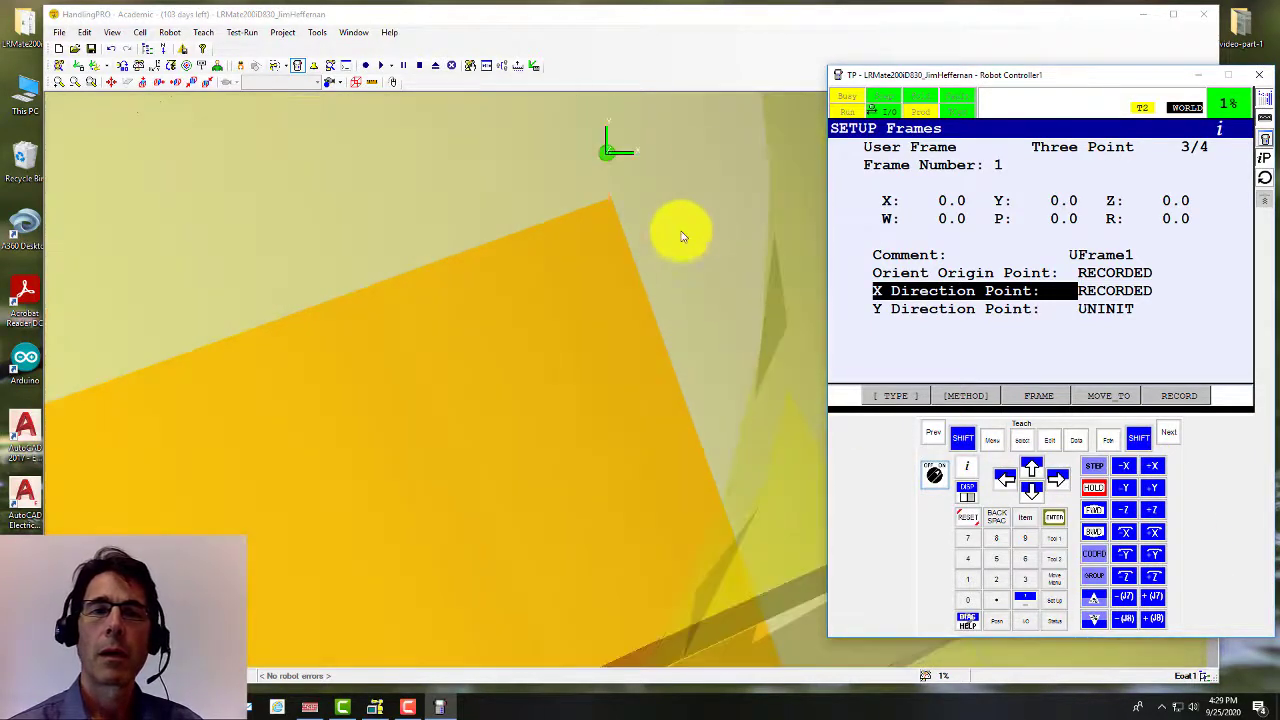
scroll(705, 139, up, 3)
scroll(514, 175, up, 1)
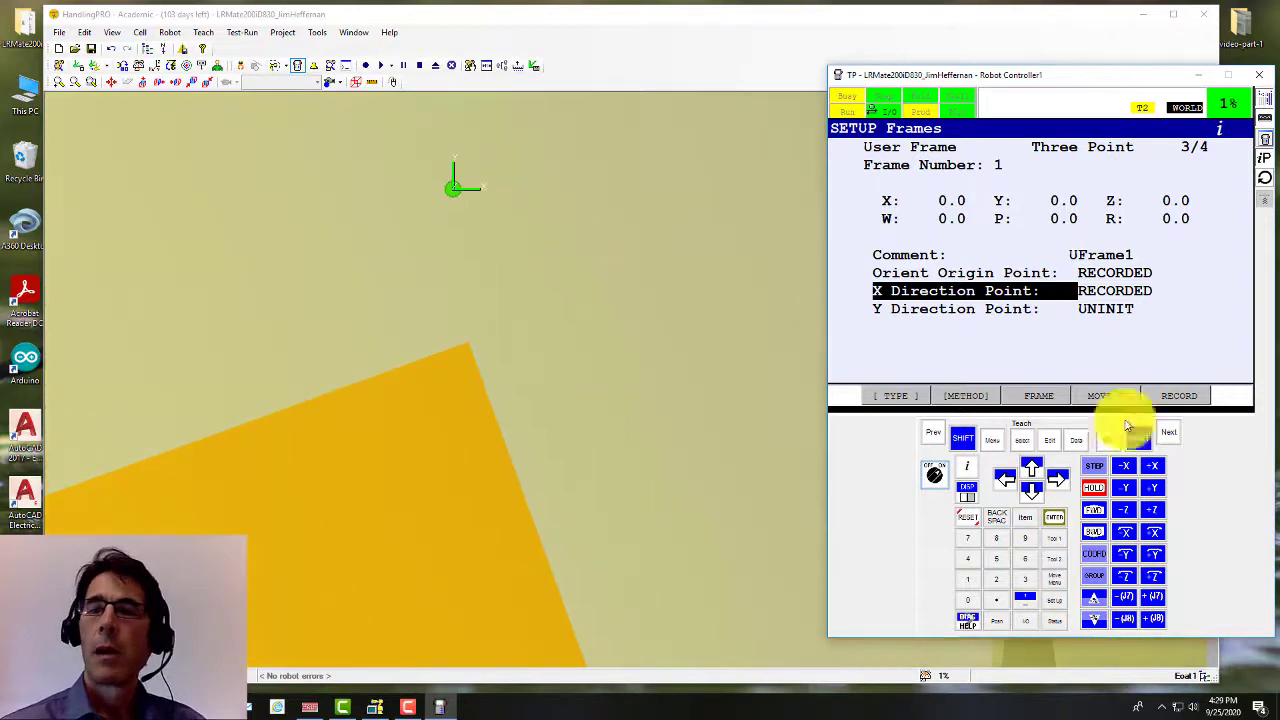
Step: Drop the jog speed to FINE then VFINE to settle on the corner, viewing from above
click(1104, 622)
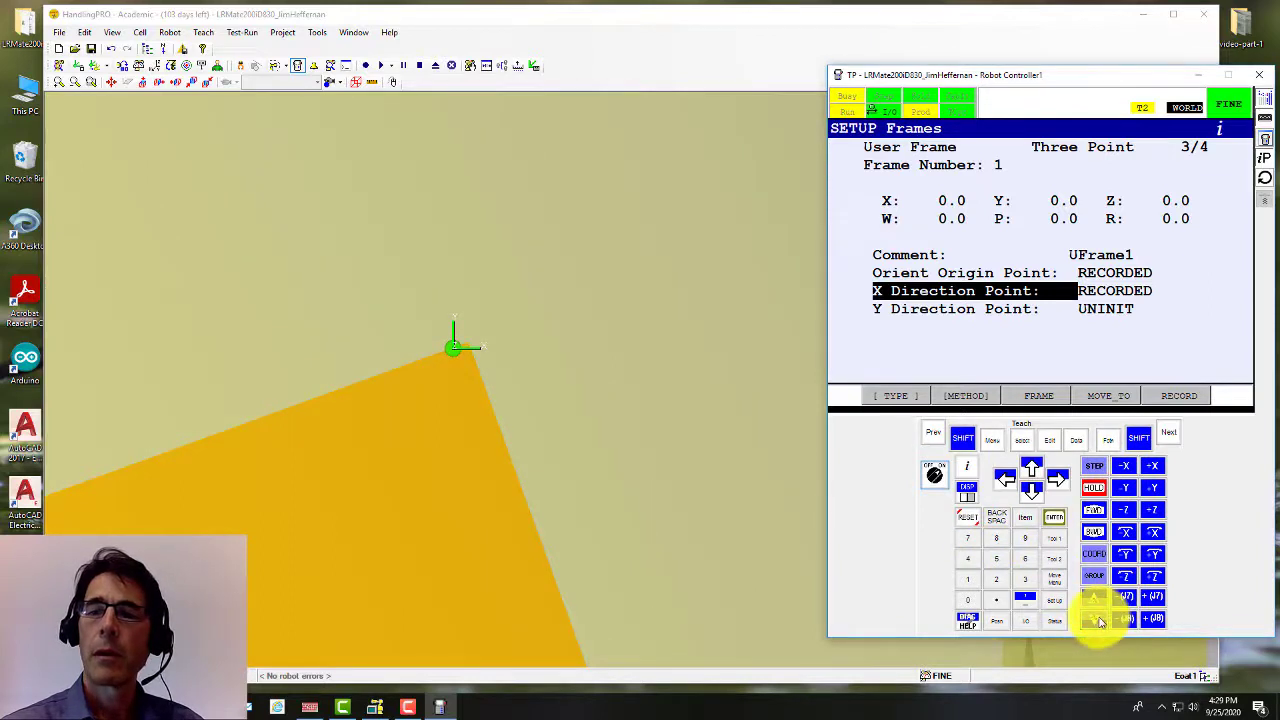
click(1098, 620)
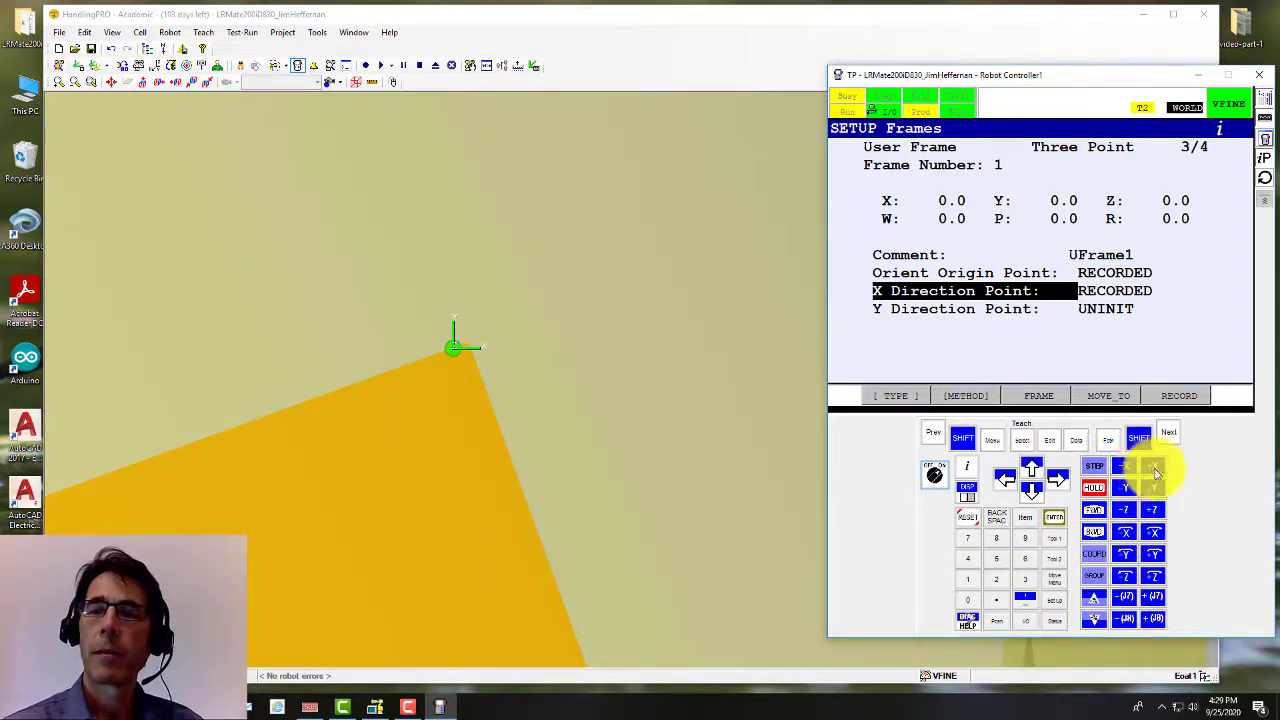
scroll(486, 354, up, 6)
scroll(332, 315, up, 1)
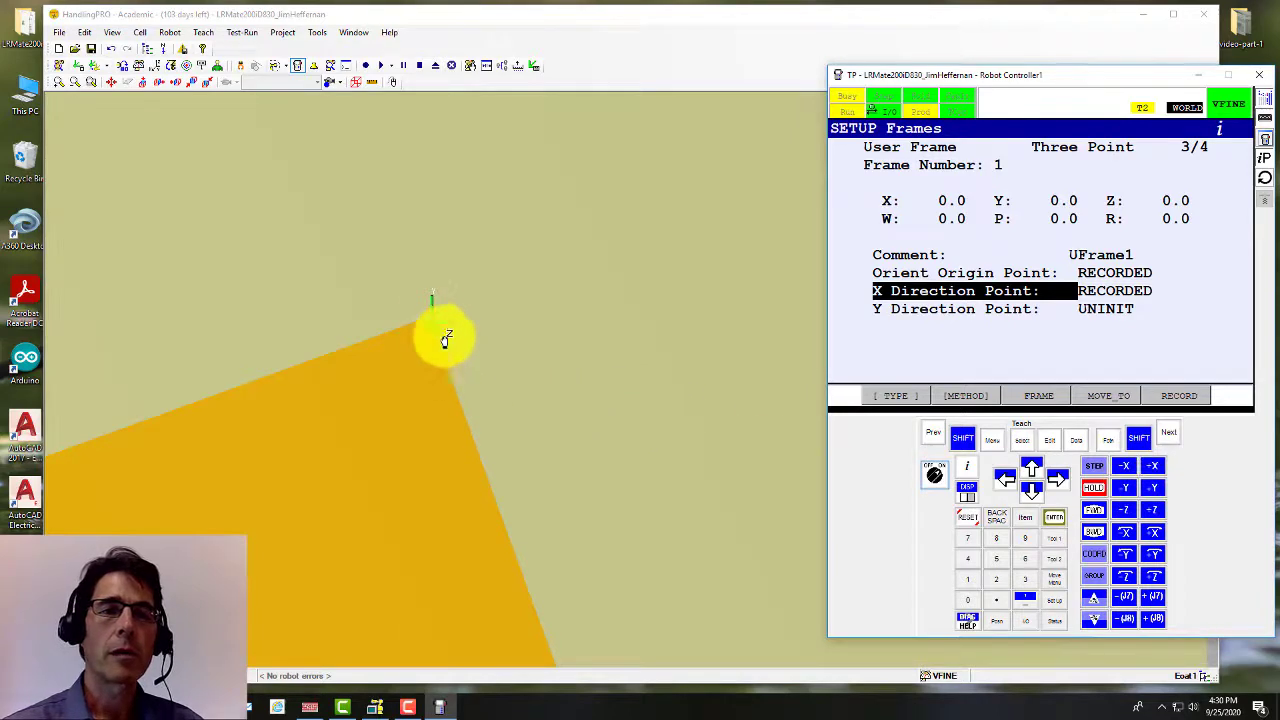
scroll(540, 425, down, 6)
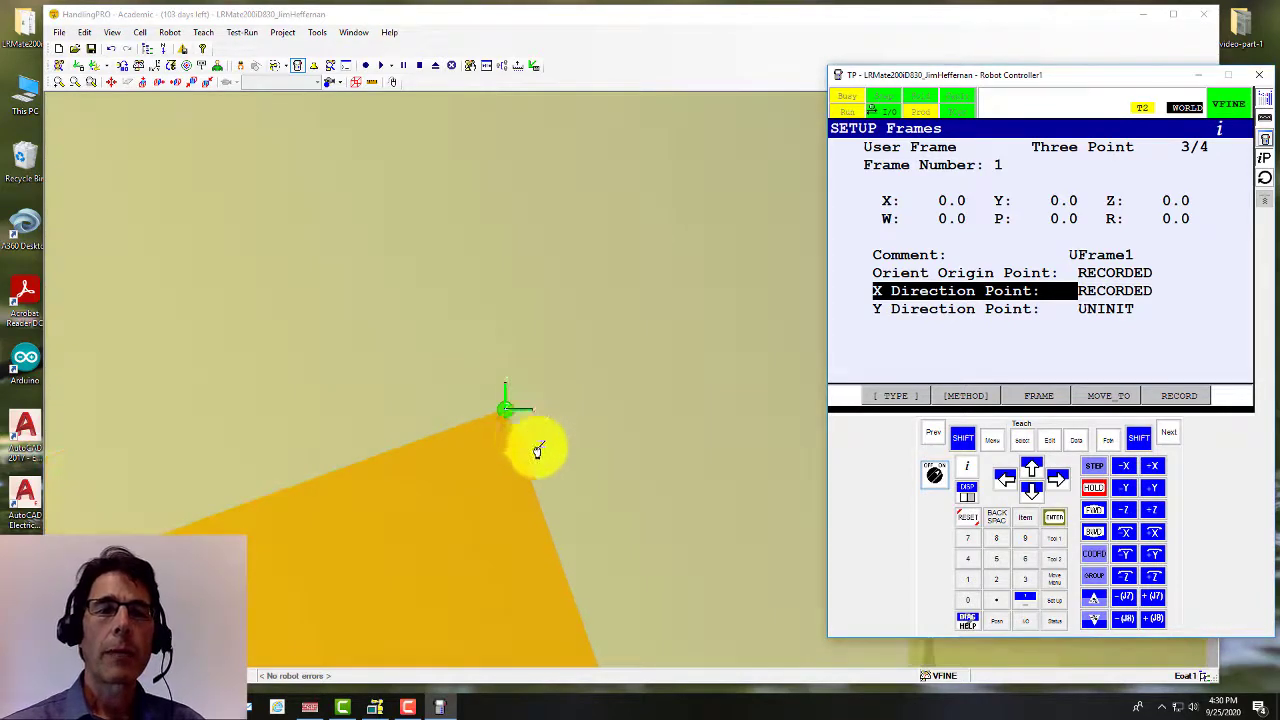
scroll(601, 542, down, 2)
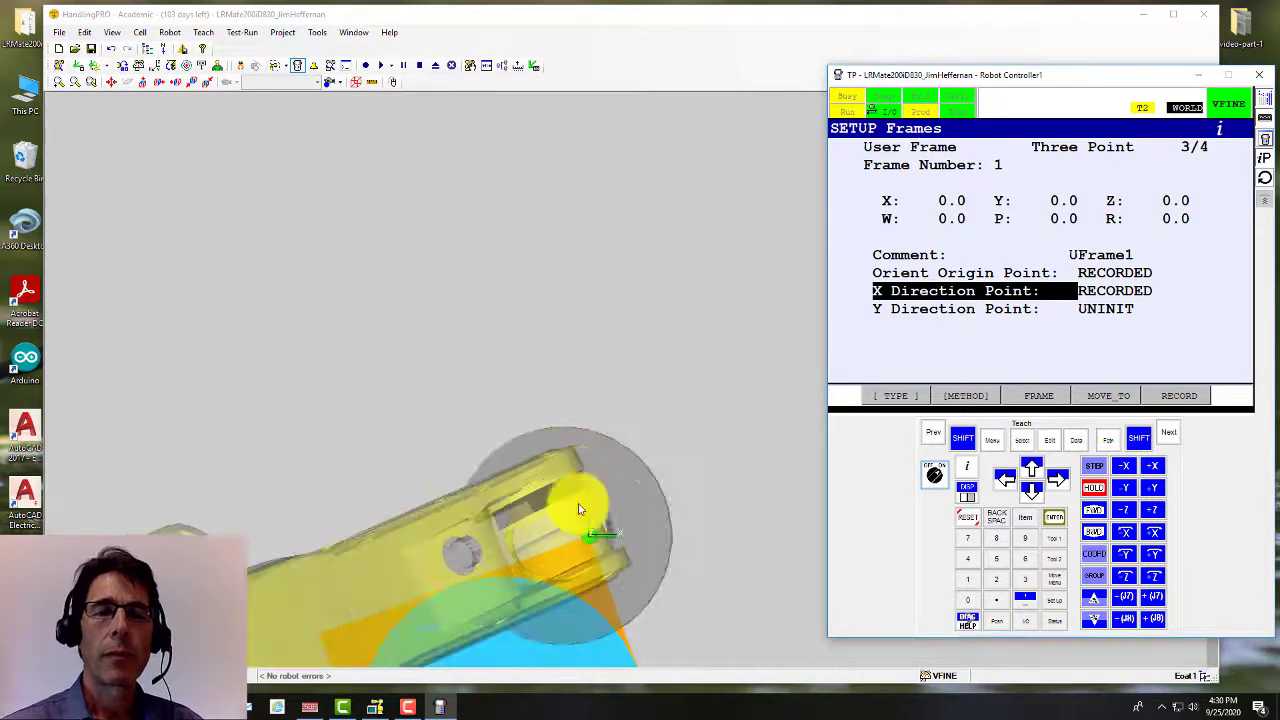
scroll(600, 484, down, 2)
scroll(583, 510, up, 3)
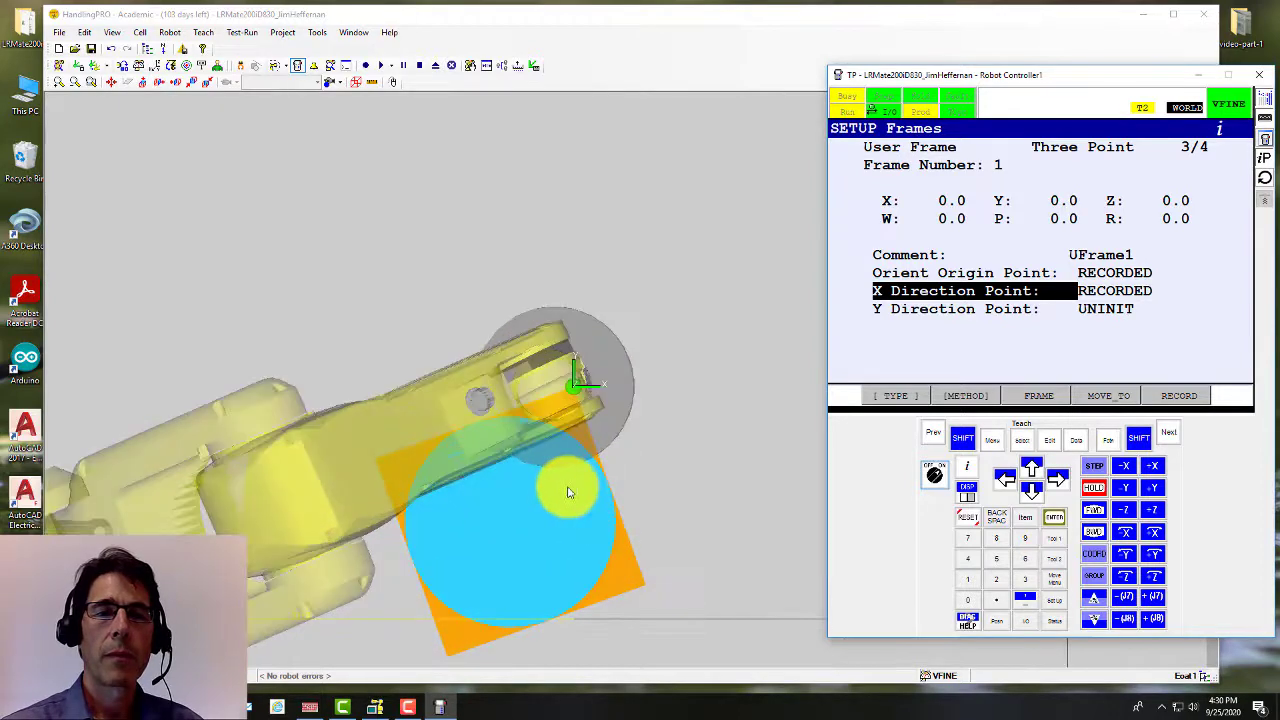
right_drag(567, 487, 549, 443)
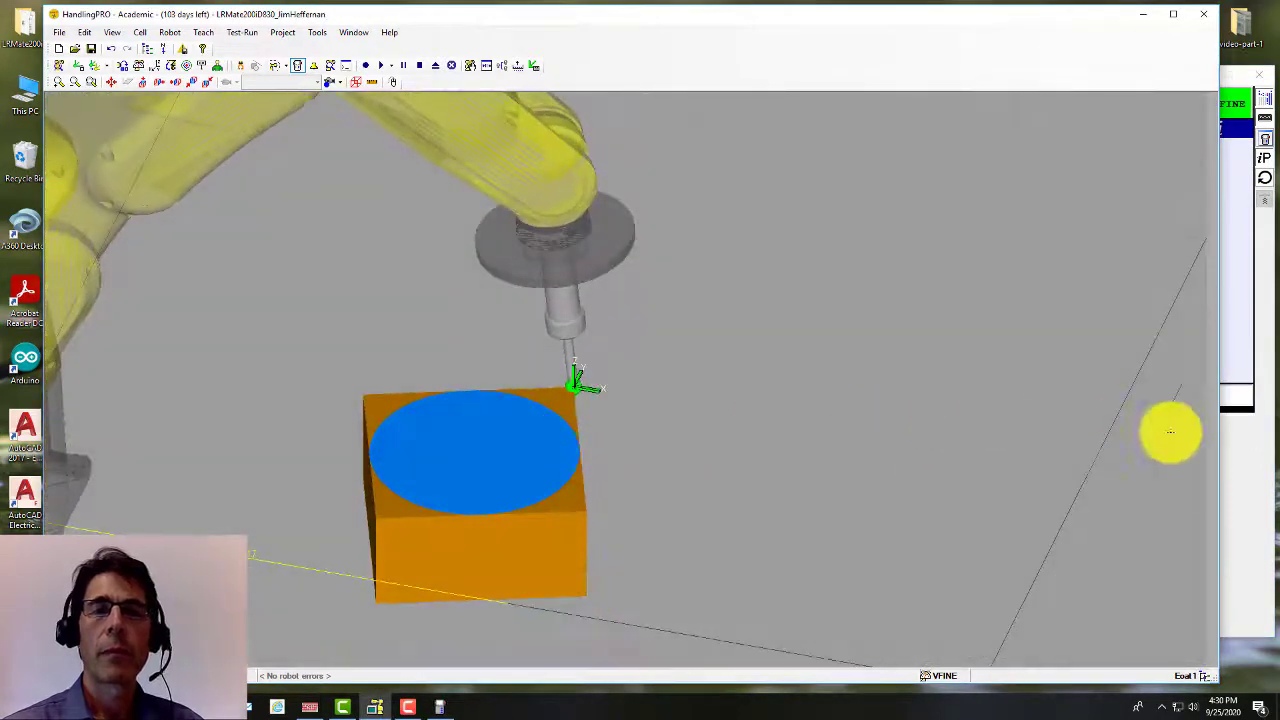
Step: Record the corner position as User Frame 1's Y Direction Point
click(1230, 434)
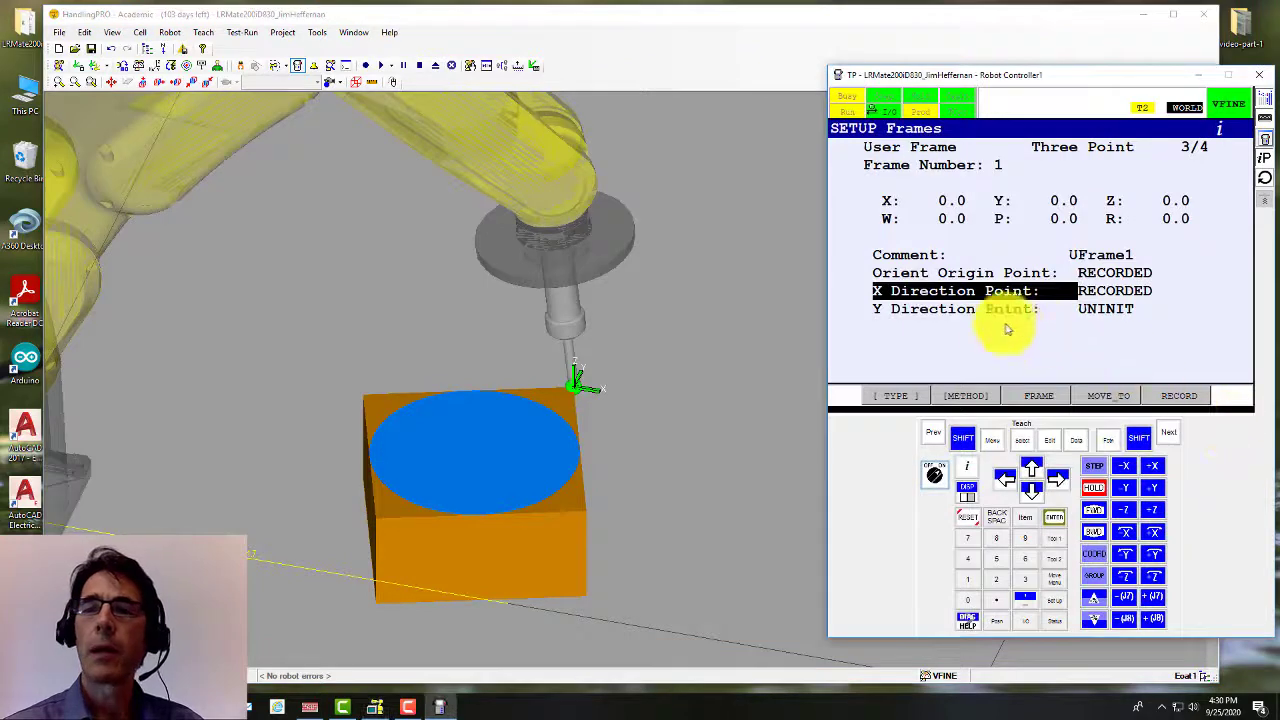
click(1031, 490)
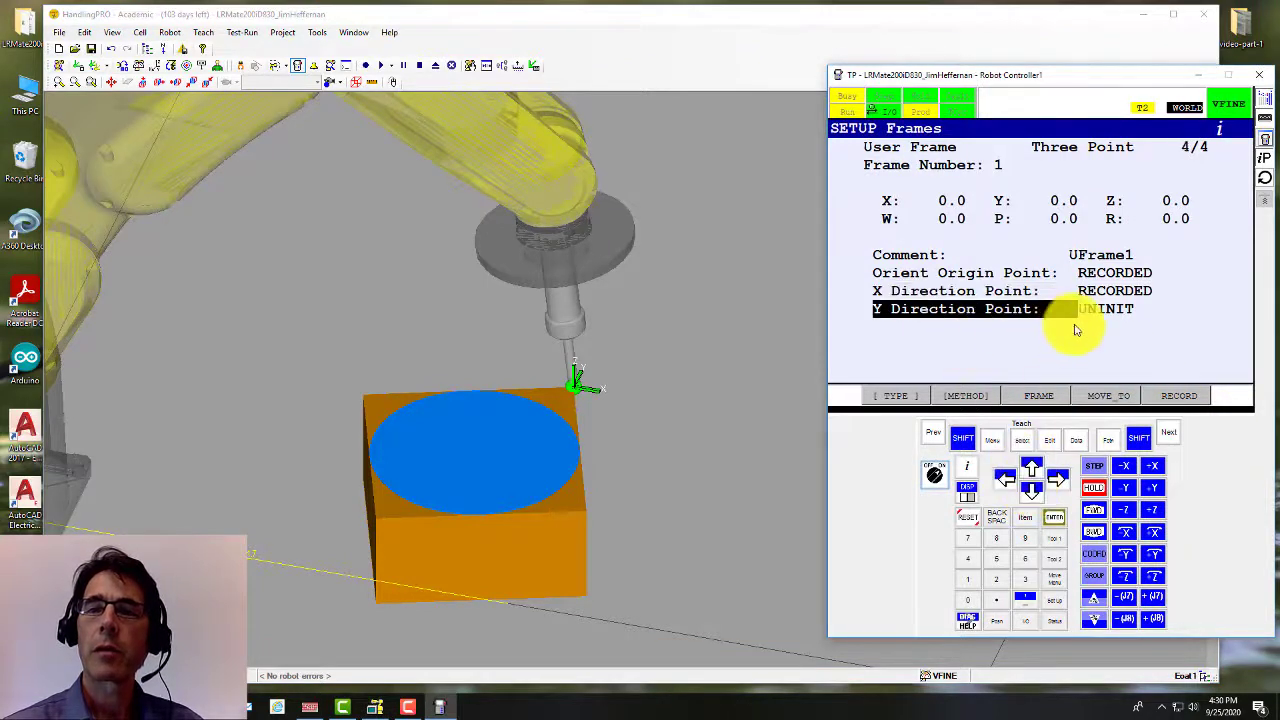
click(963, 440)
click(1179, 396)
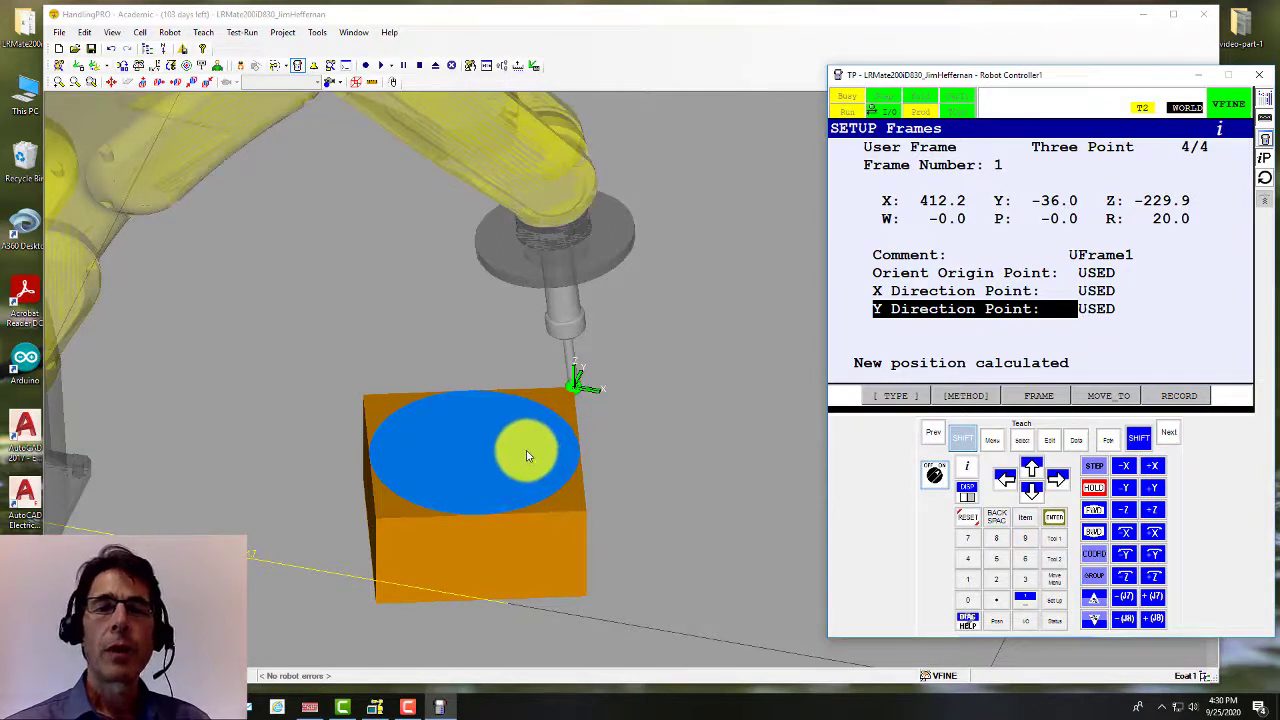
scroll(717, 440, down, 3)
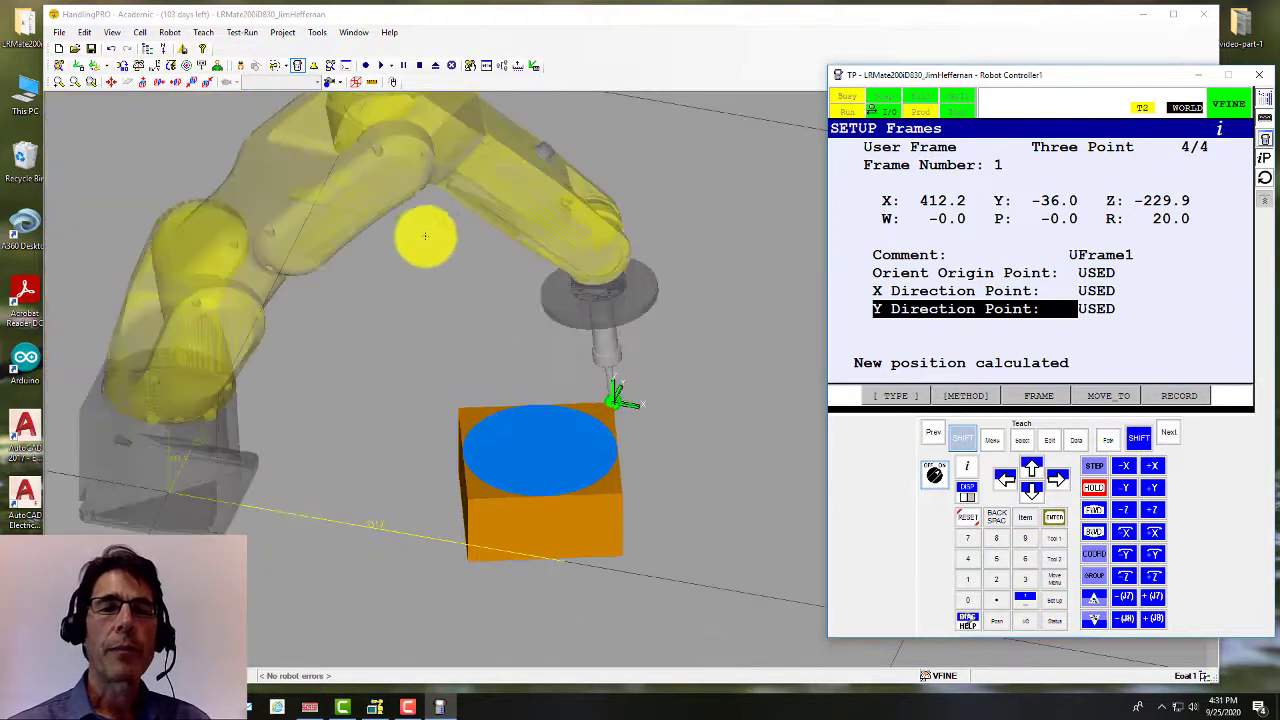
scroll(468, 358, down, 2)
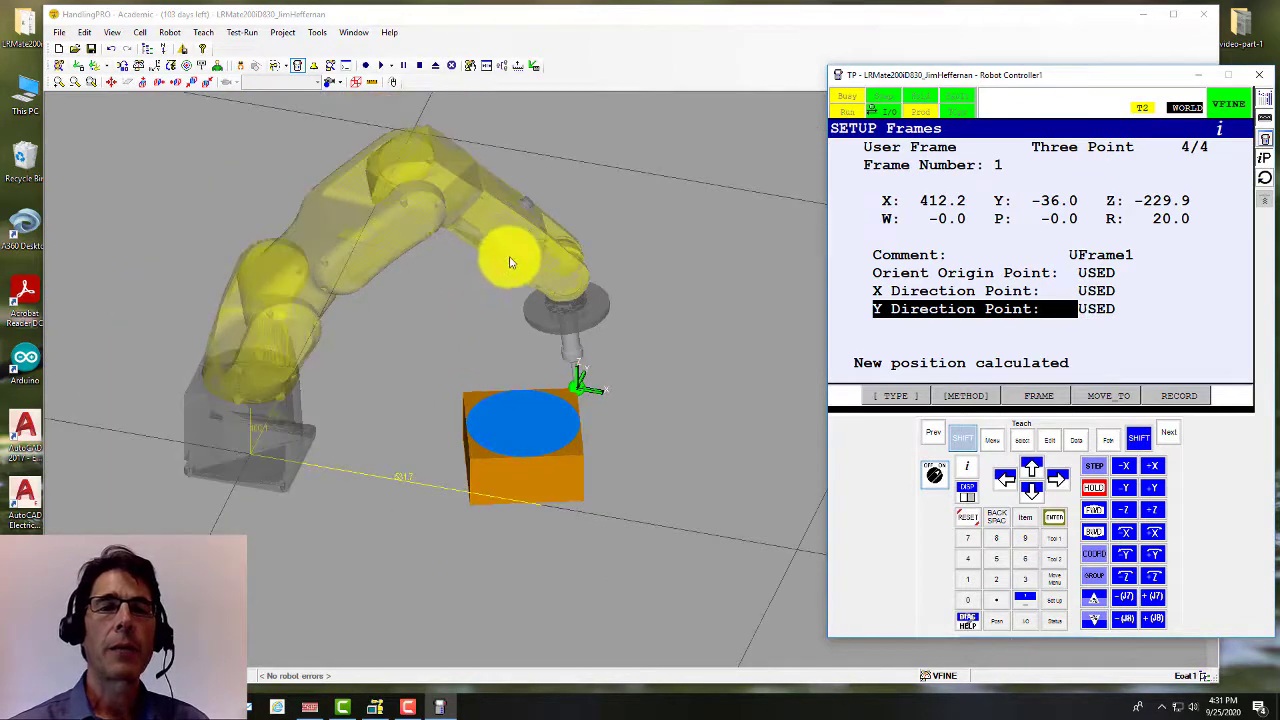
scroll(509, 262, up, 2)
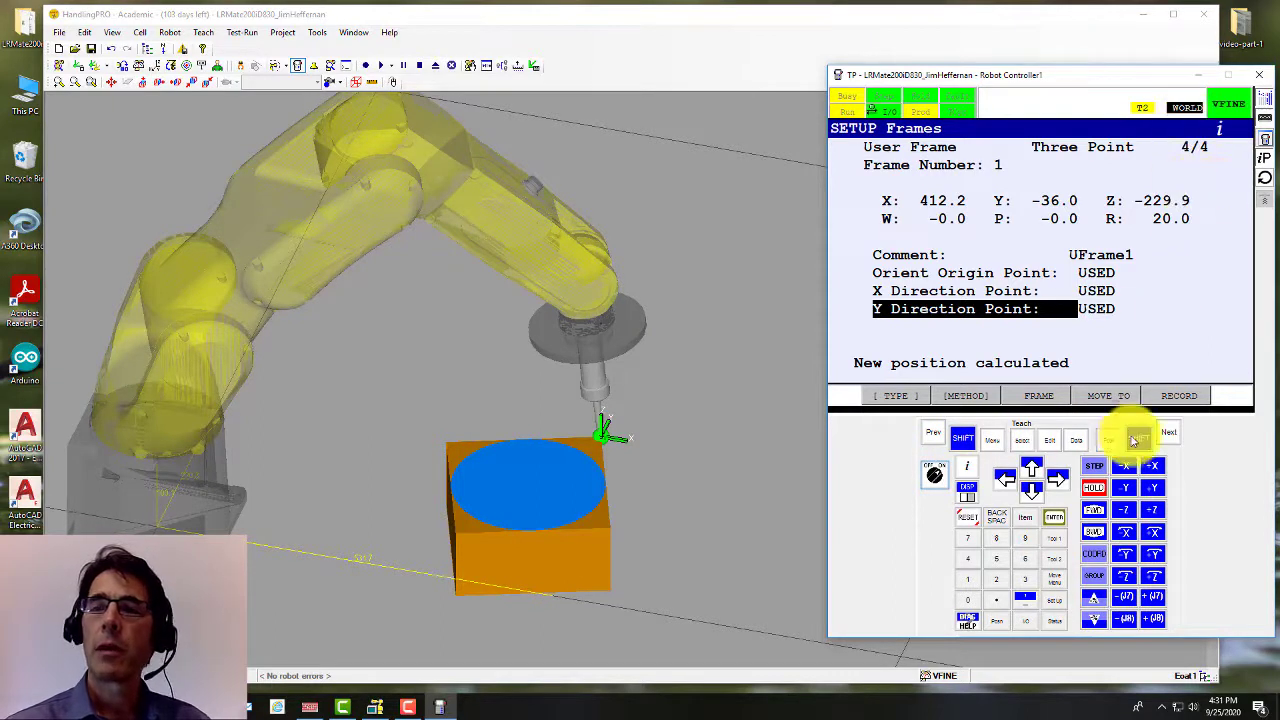
click(1137, 439)
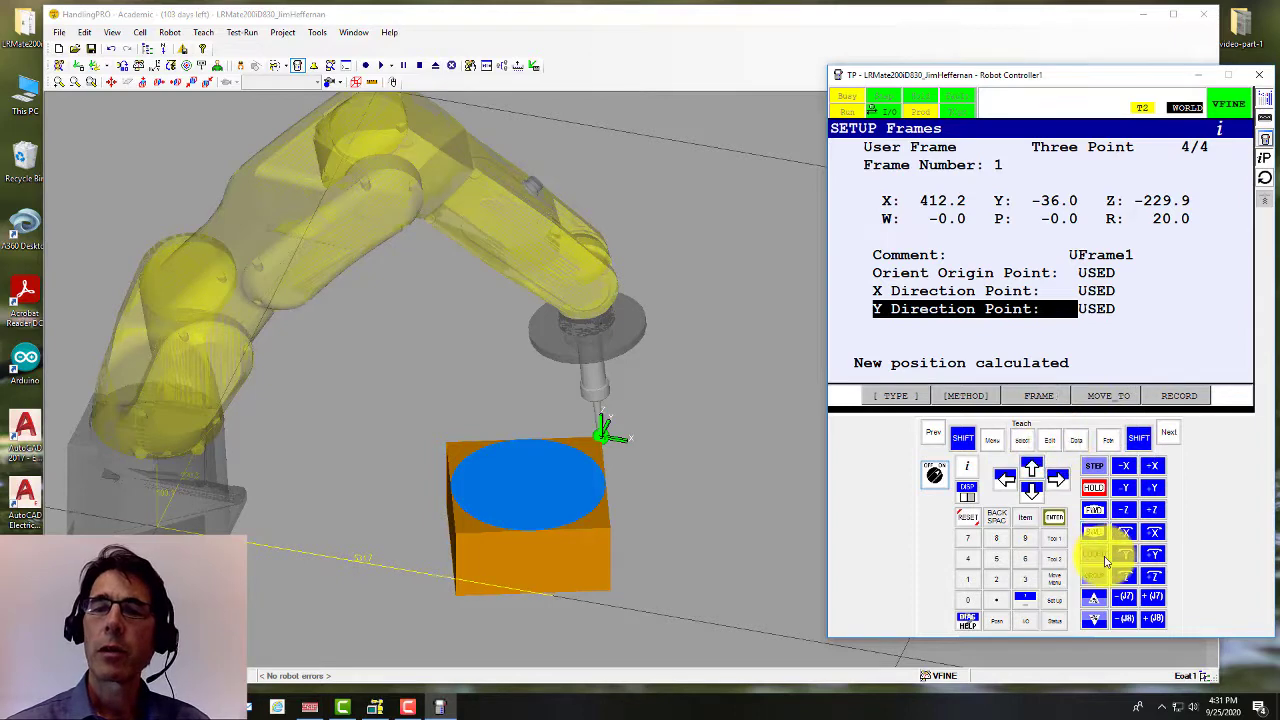
click(963, 444)
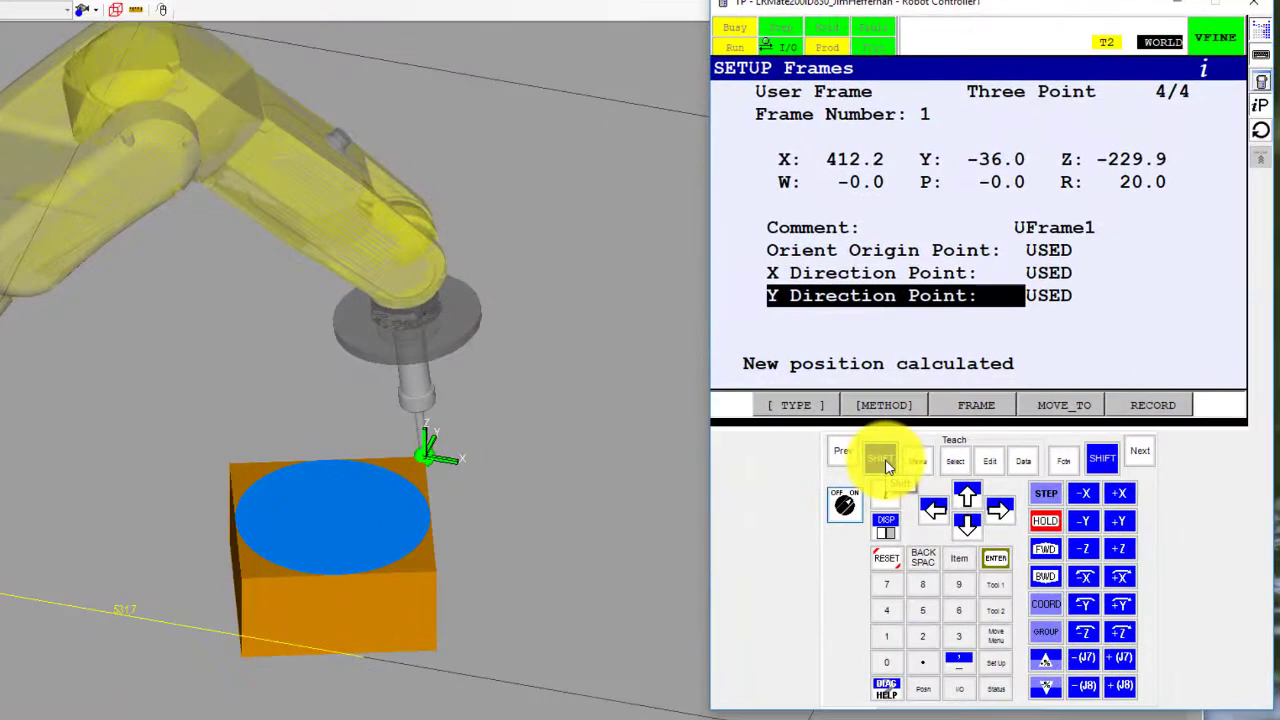
Step: In the Tool/Jog/User frame settings, step down to the User frame line, then close and reopen them
click(1047, 604)
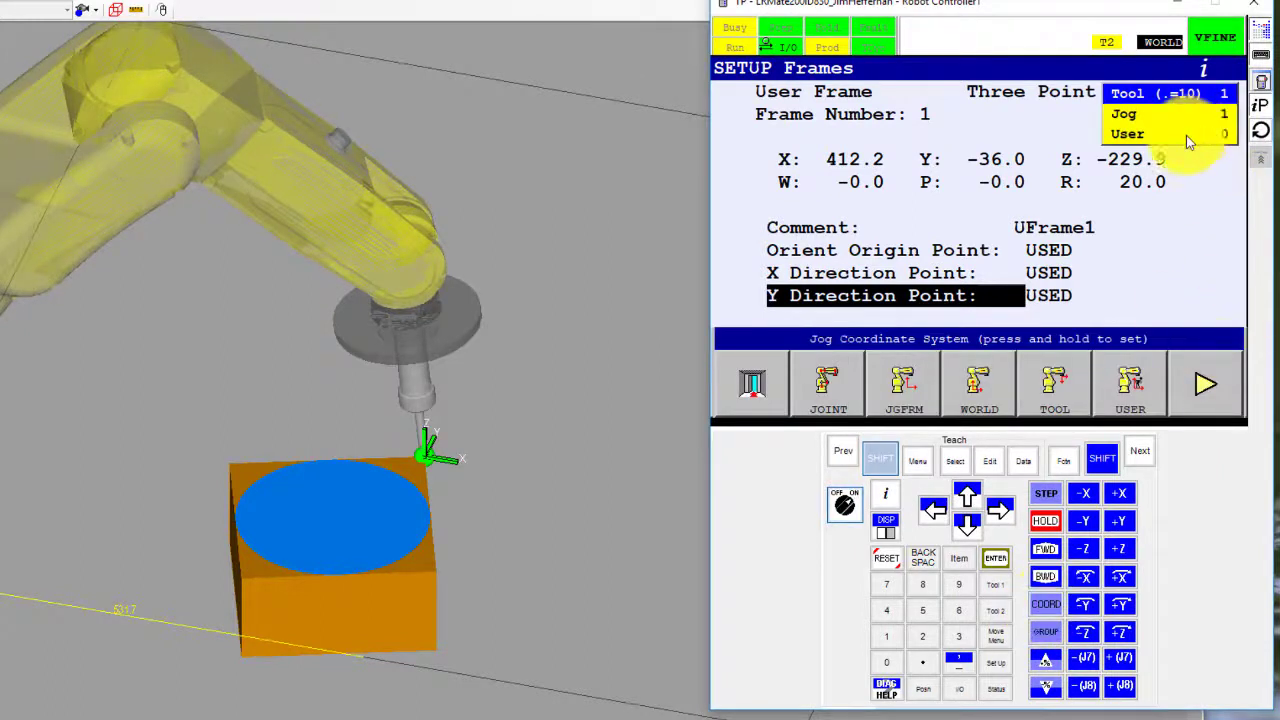
click(880, 457)
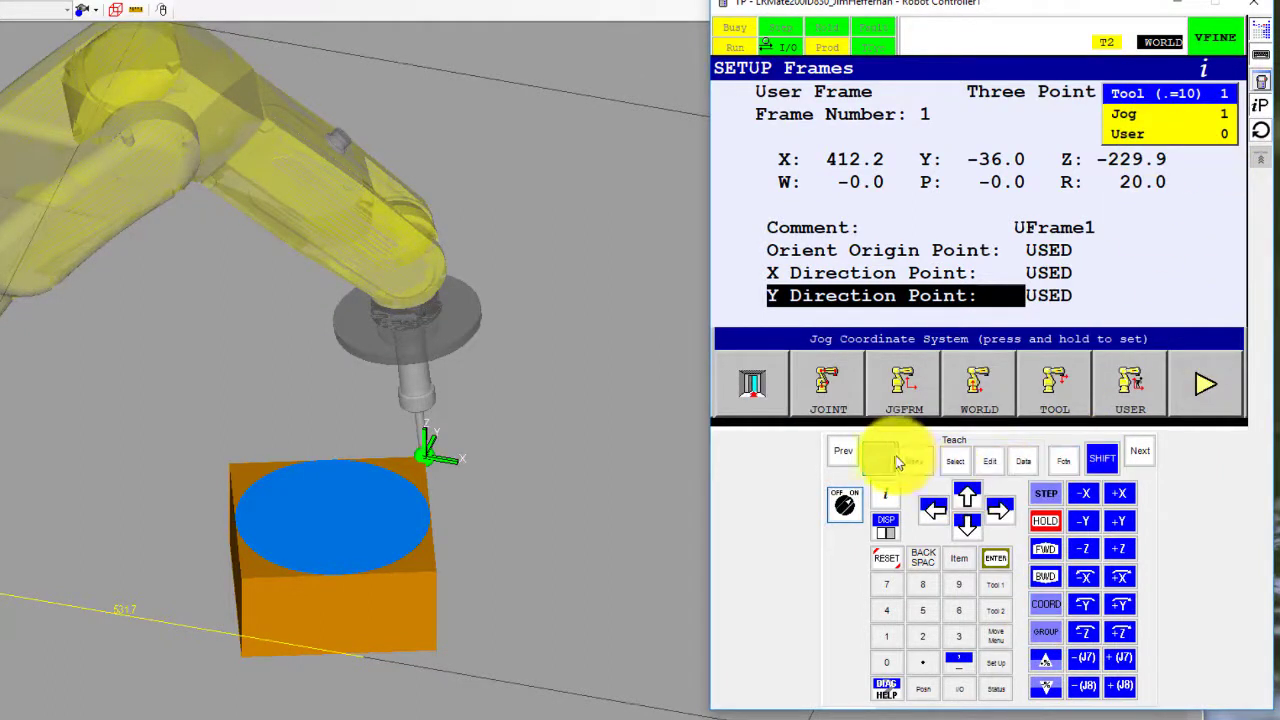
click(968, 530)
click(968, 530)
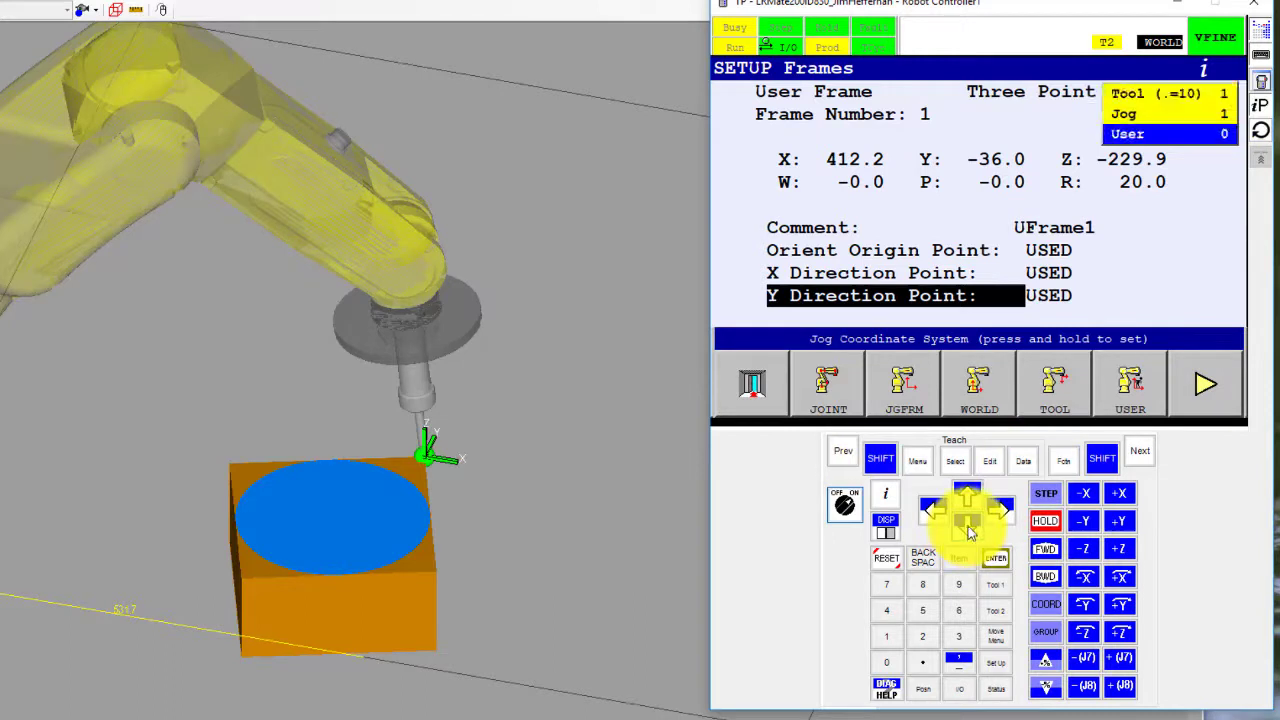
click(887, 638)
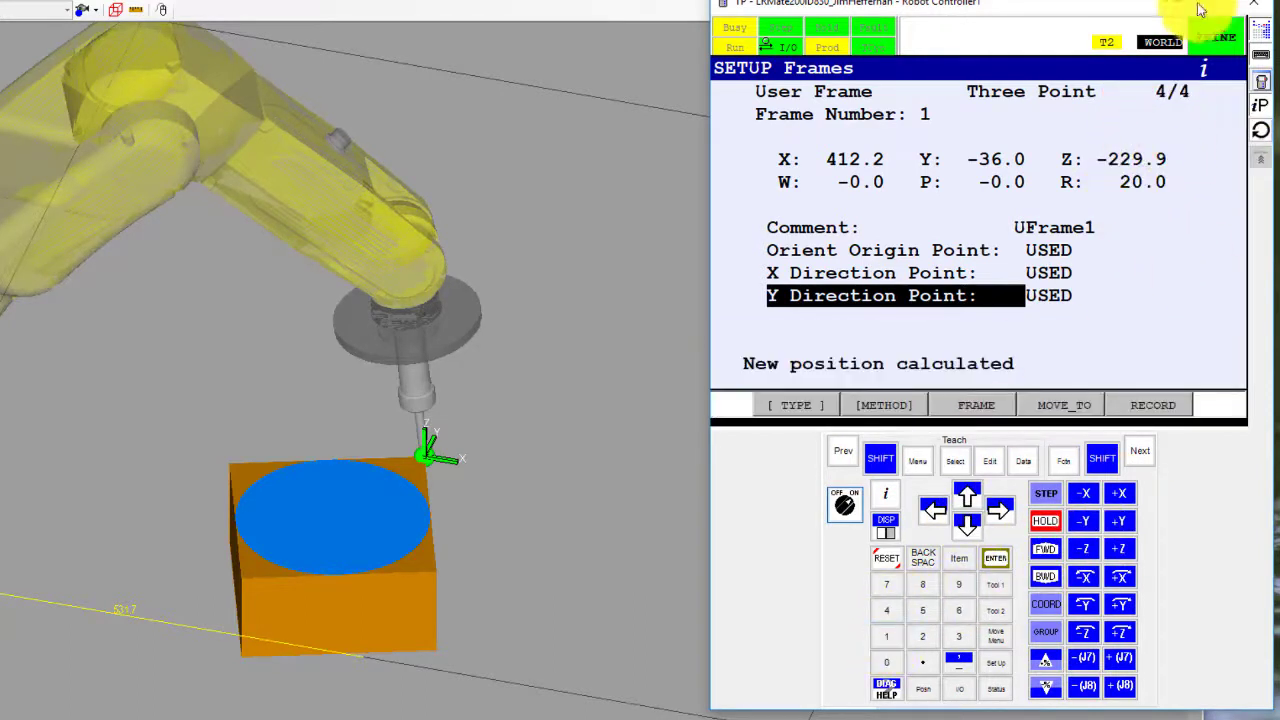
click(881, 460)
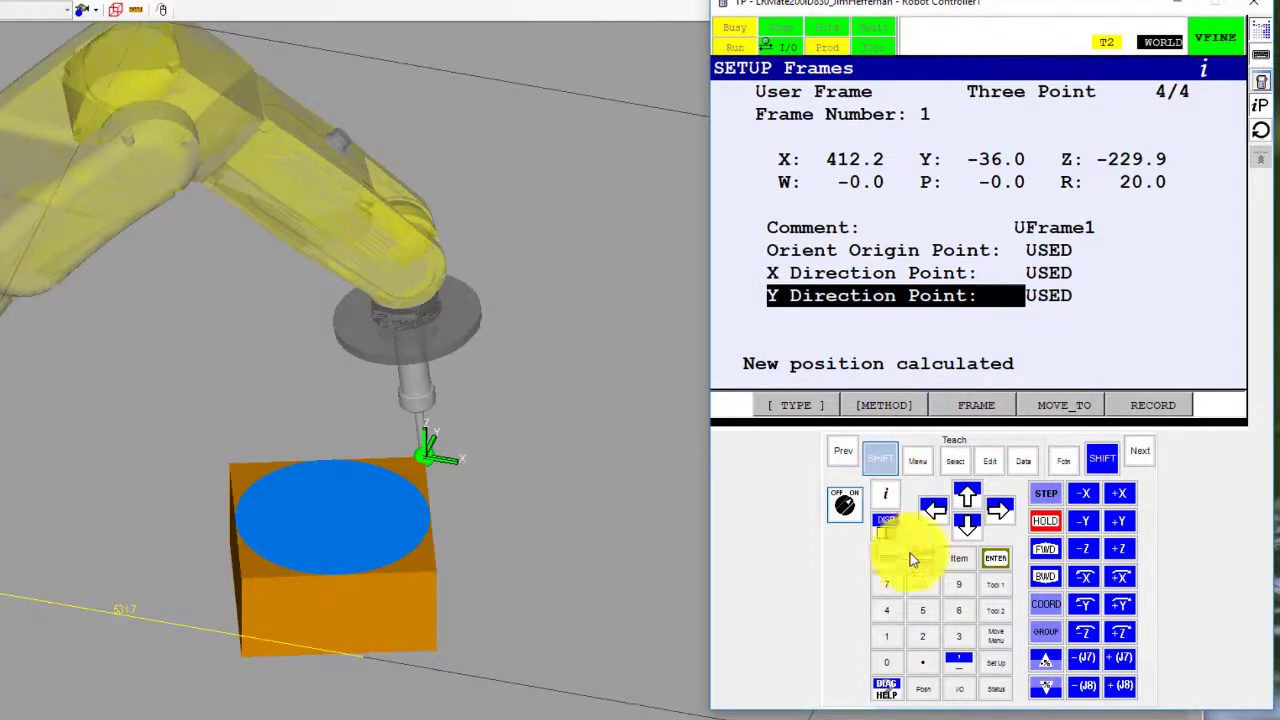
click(1045, 603)
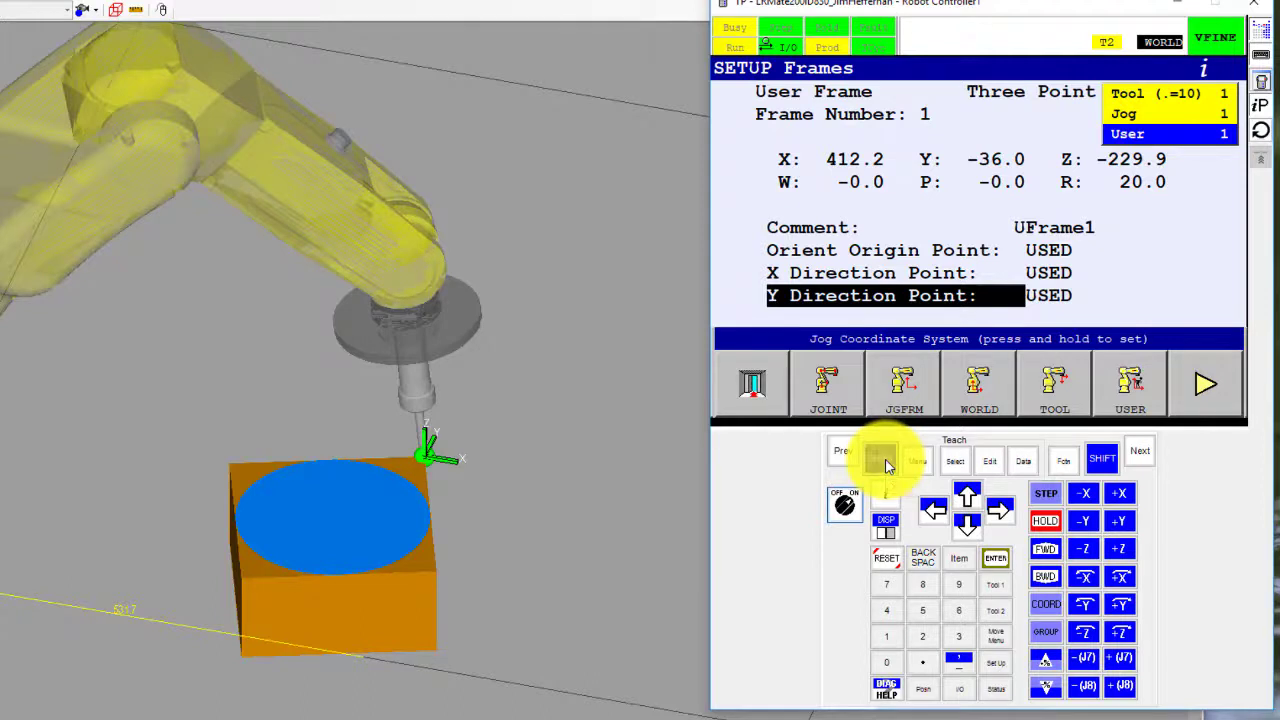
Step: Close the frame settings and cycle the jog coordinate system through TOOL to USER
click(761, 391)
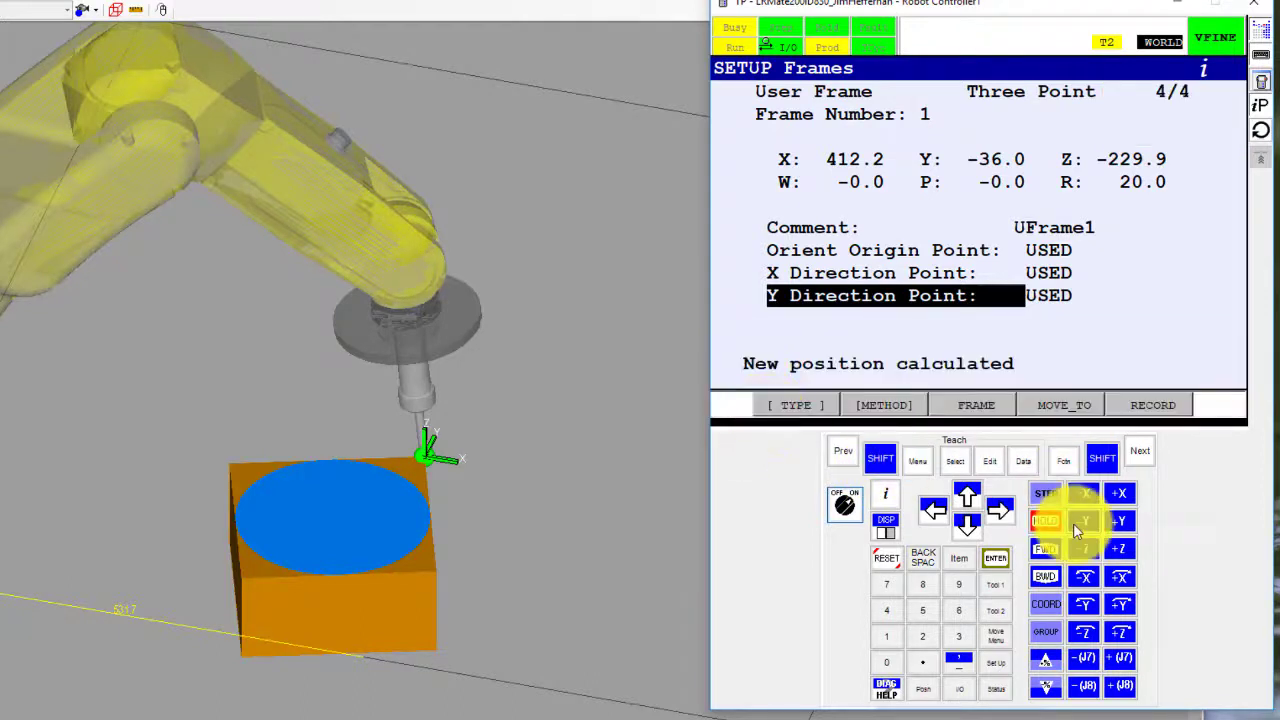
click(1046, 604)
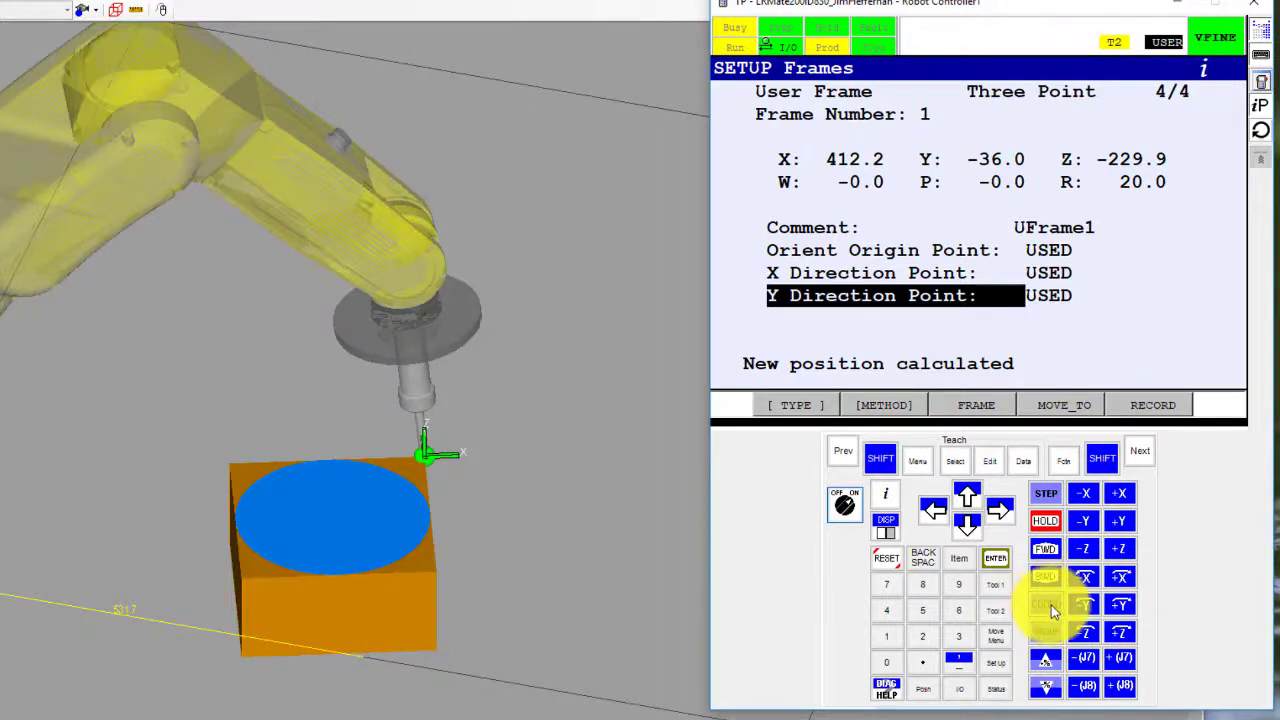
click(1051, 605)
click(1051, 605)
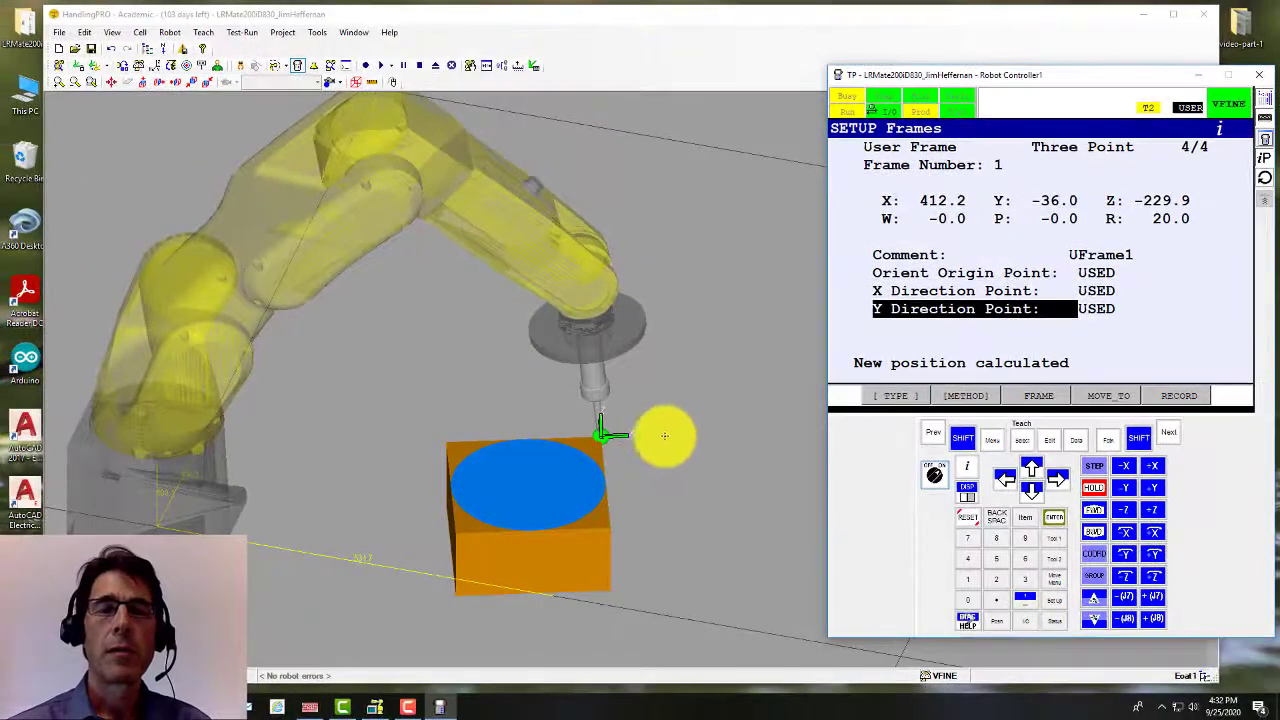
Step: Orbit the 3-D view around the box to inspect User Frame 1, returning to the pendant
click(520, 427)
right_drag(675, 410, 679, 401)
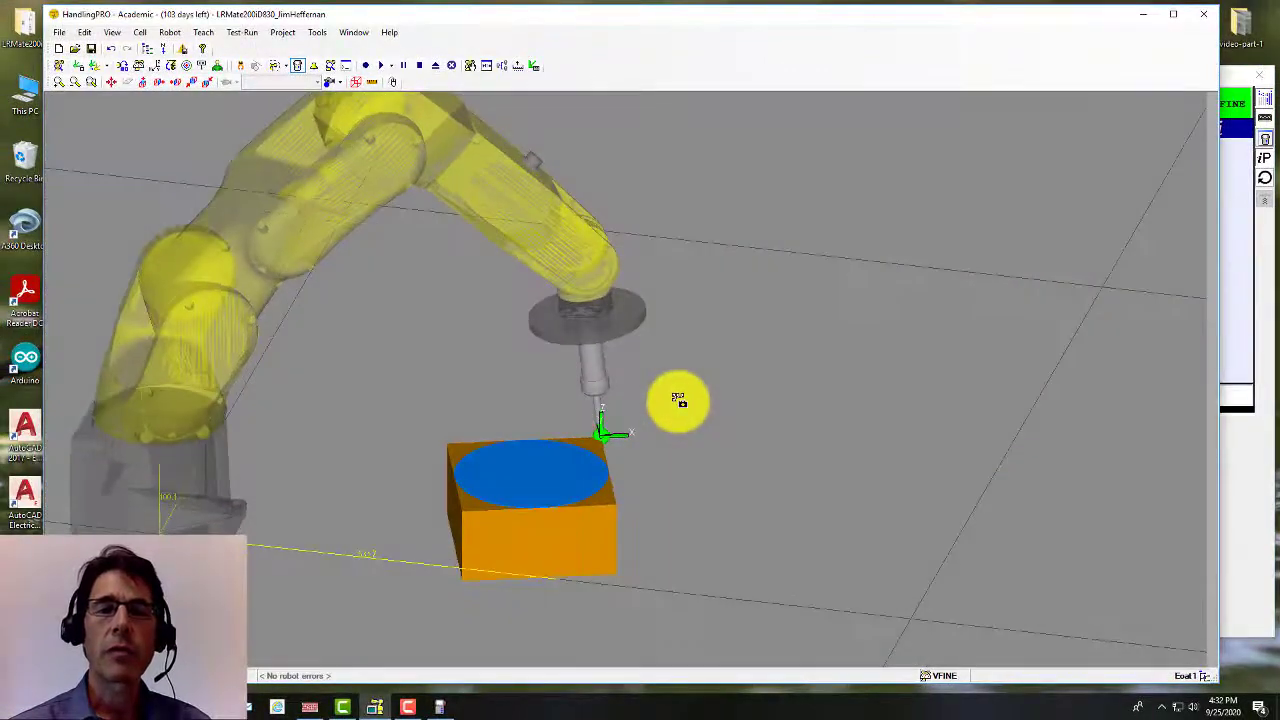
click(1256, 456)
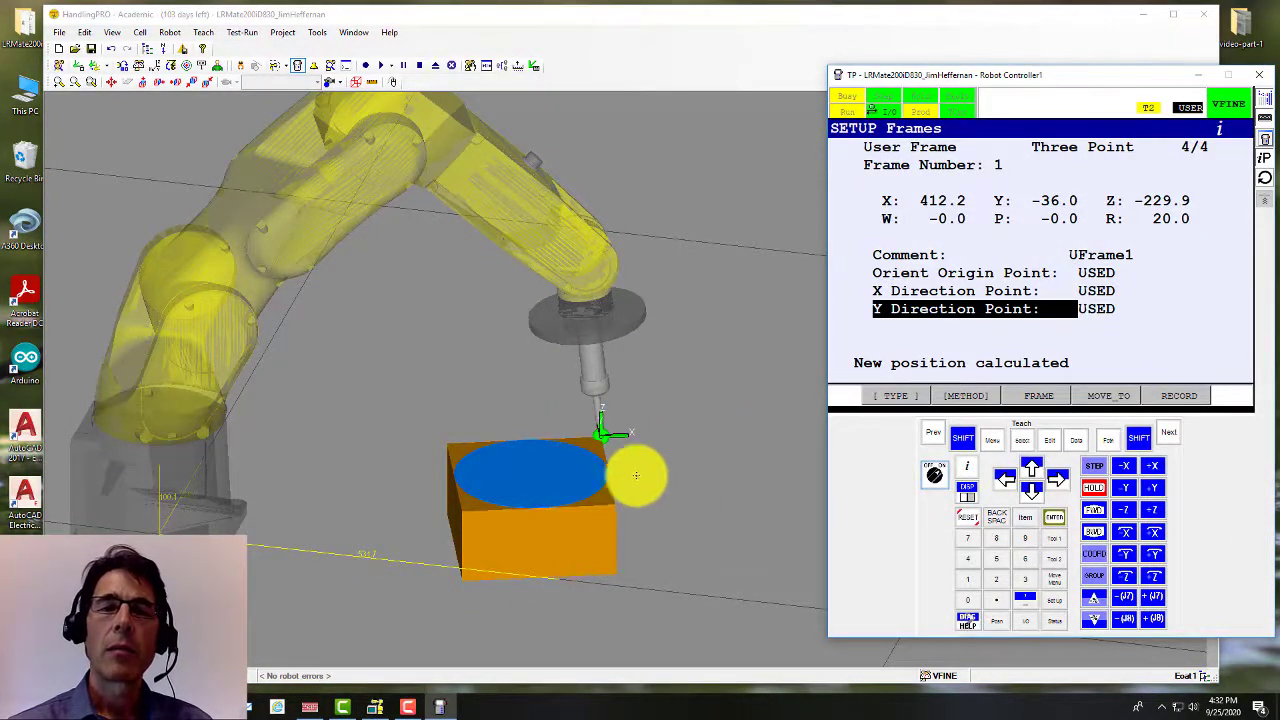
right_drag(688, 464, 696, 466)
right_drag(795, 475, 885, 474)
click(1233, 477)
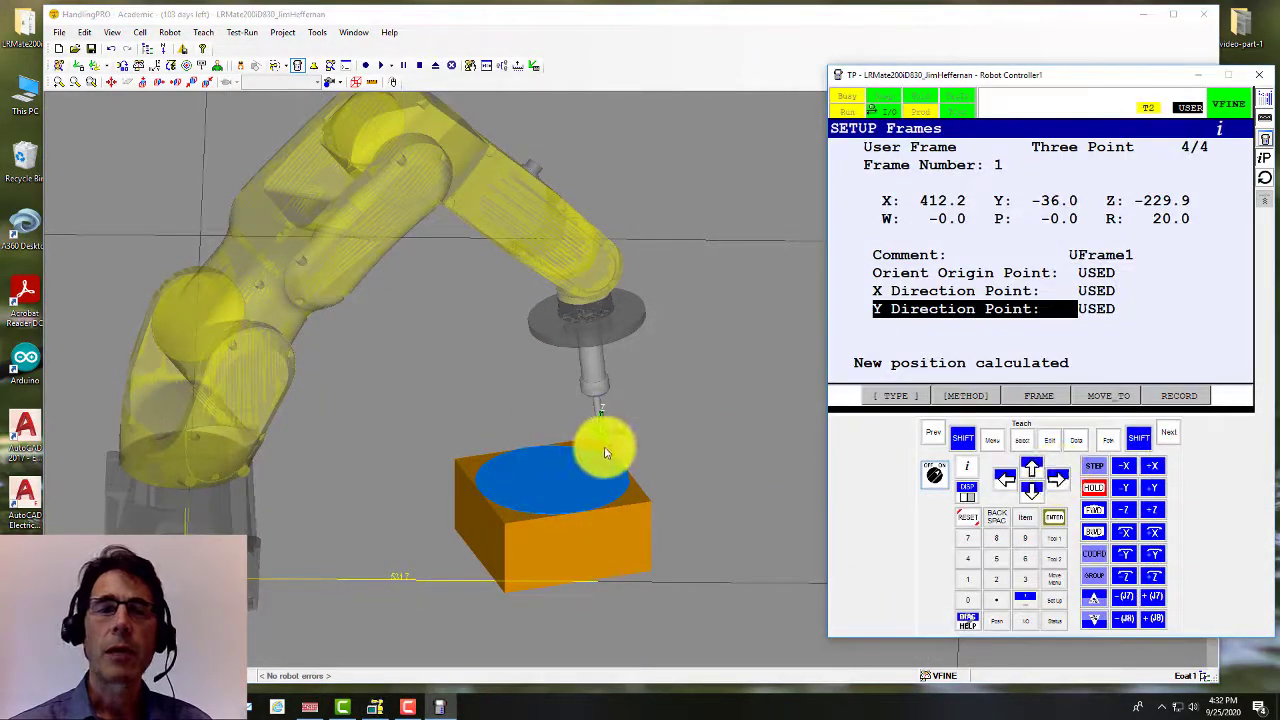
scroll(600, 440, up, 3)
scroll(600, 440, down, 3)
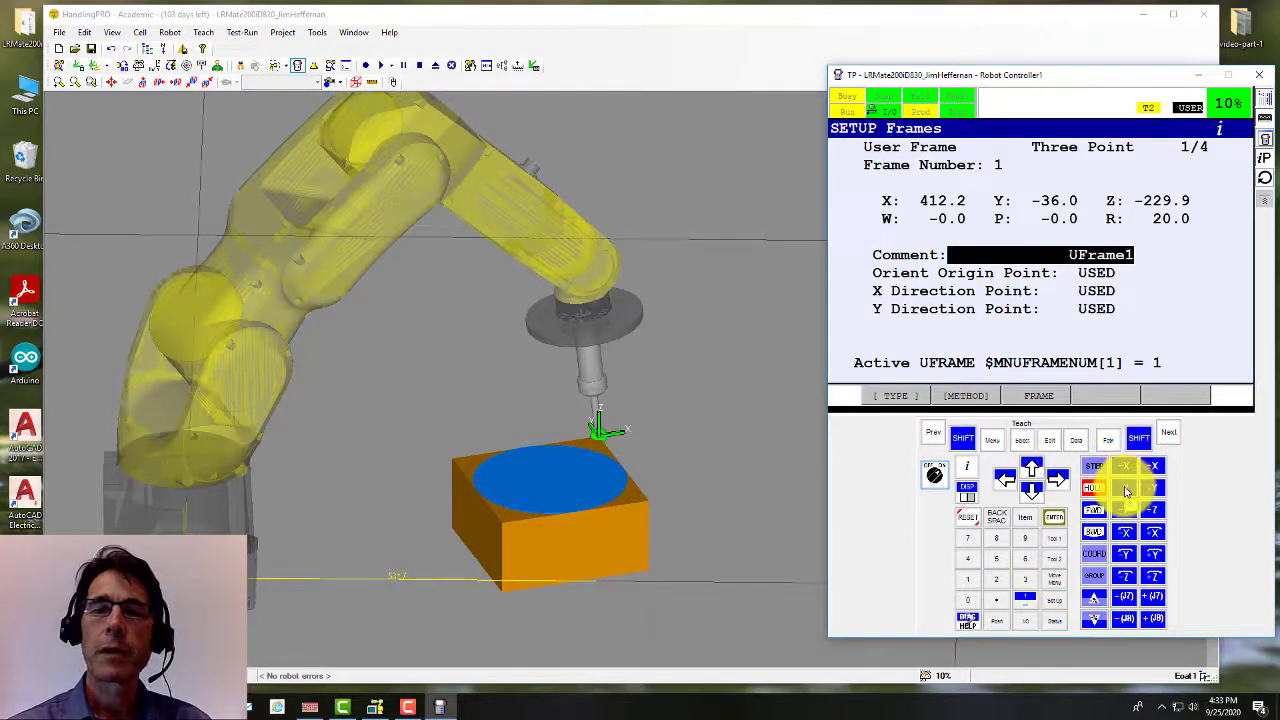
Step: Jog the tool in -X to the disc centre, +X toward its edge, and back in USER
click(1124, 488)
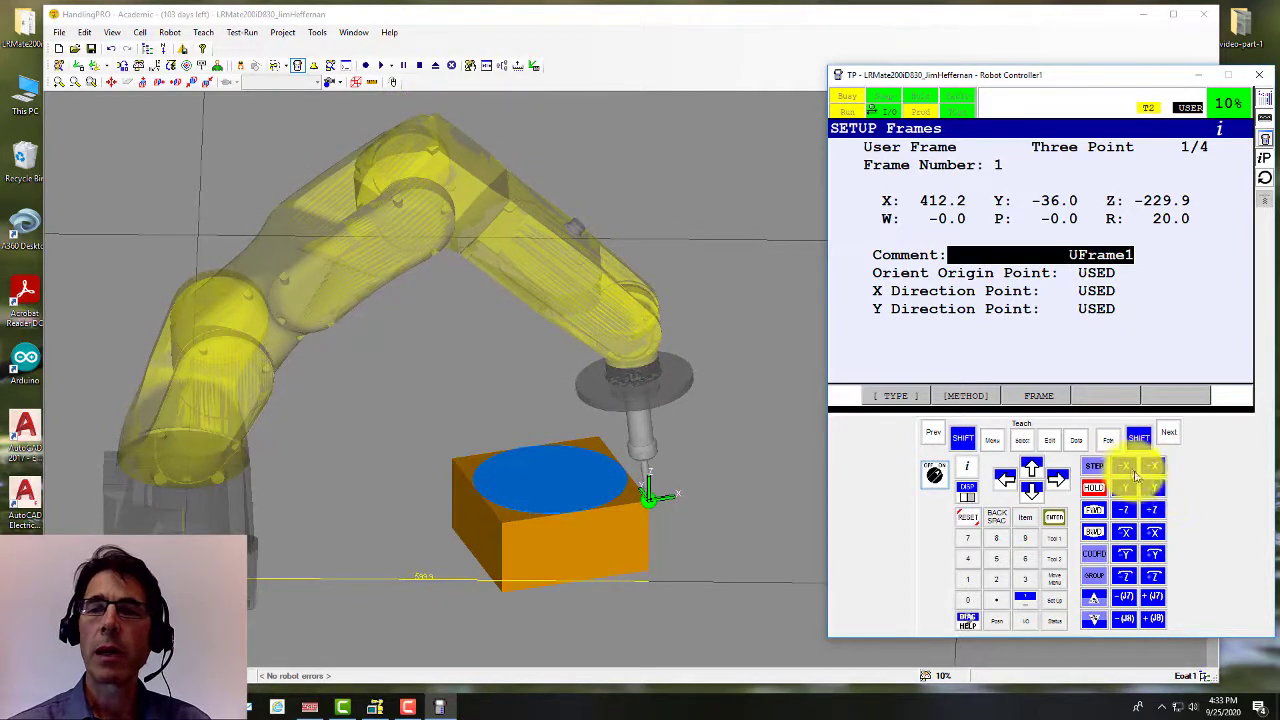
click(1130, 469)
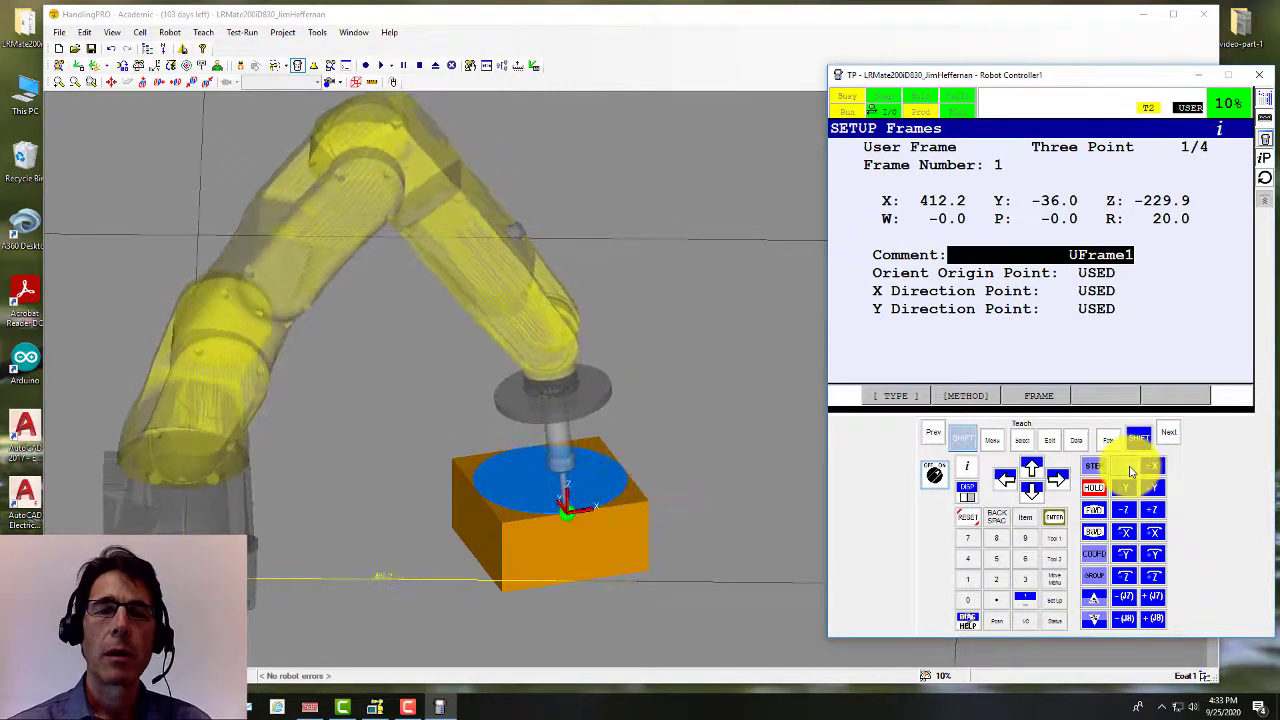
click(1153, 469)
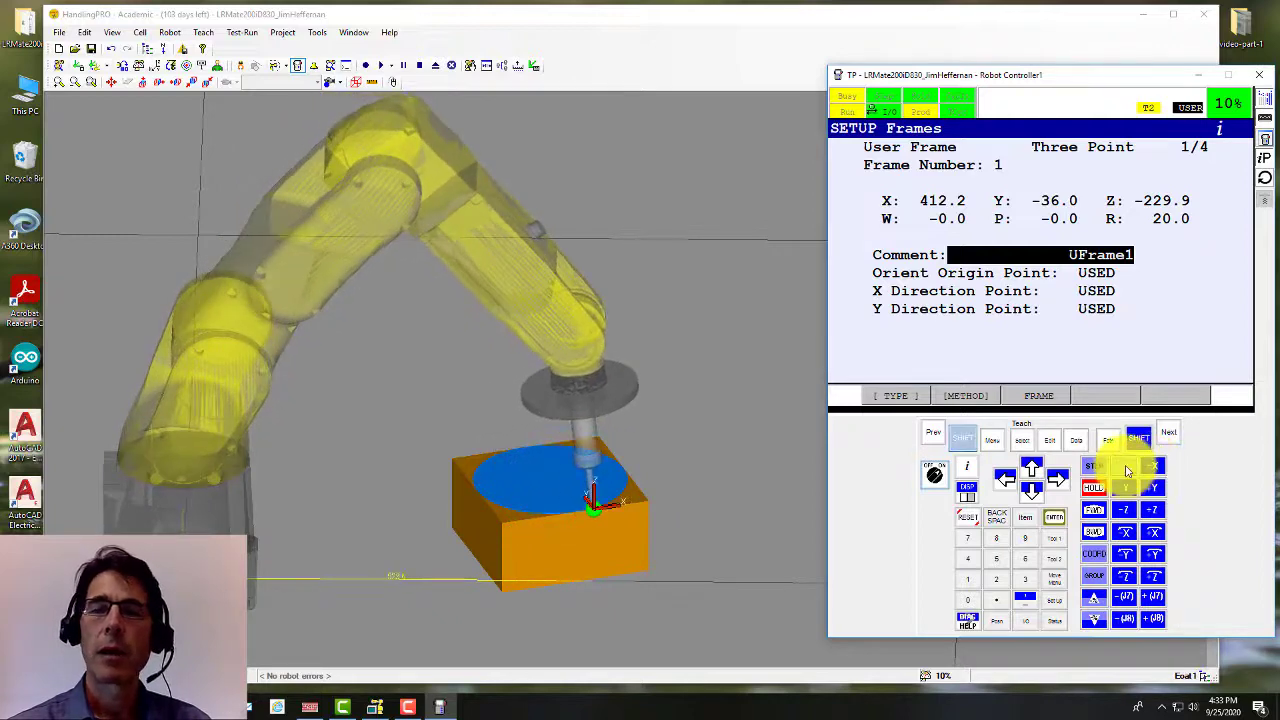
click(1127, 469)
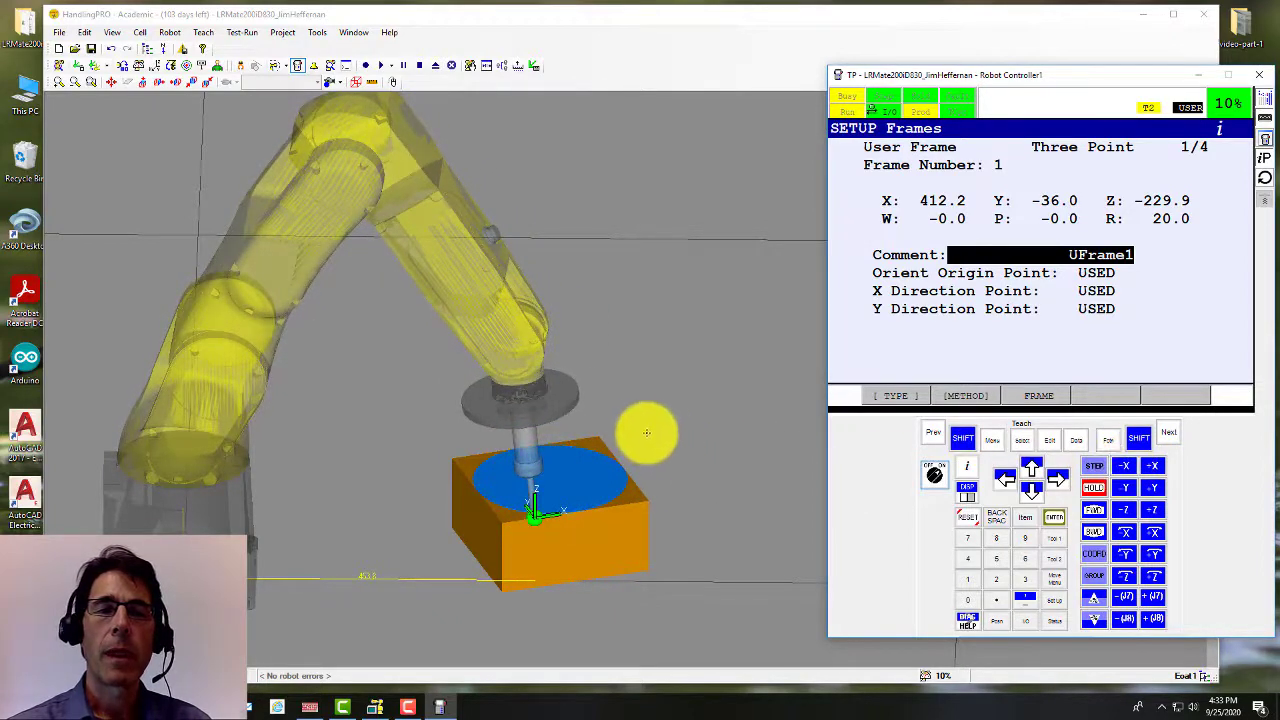
right_drag(644, 434, 651, 452)
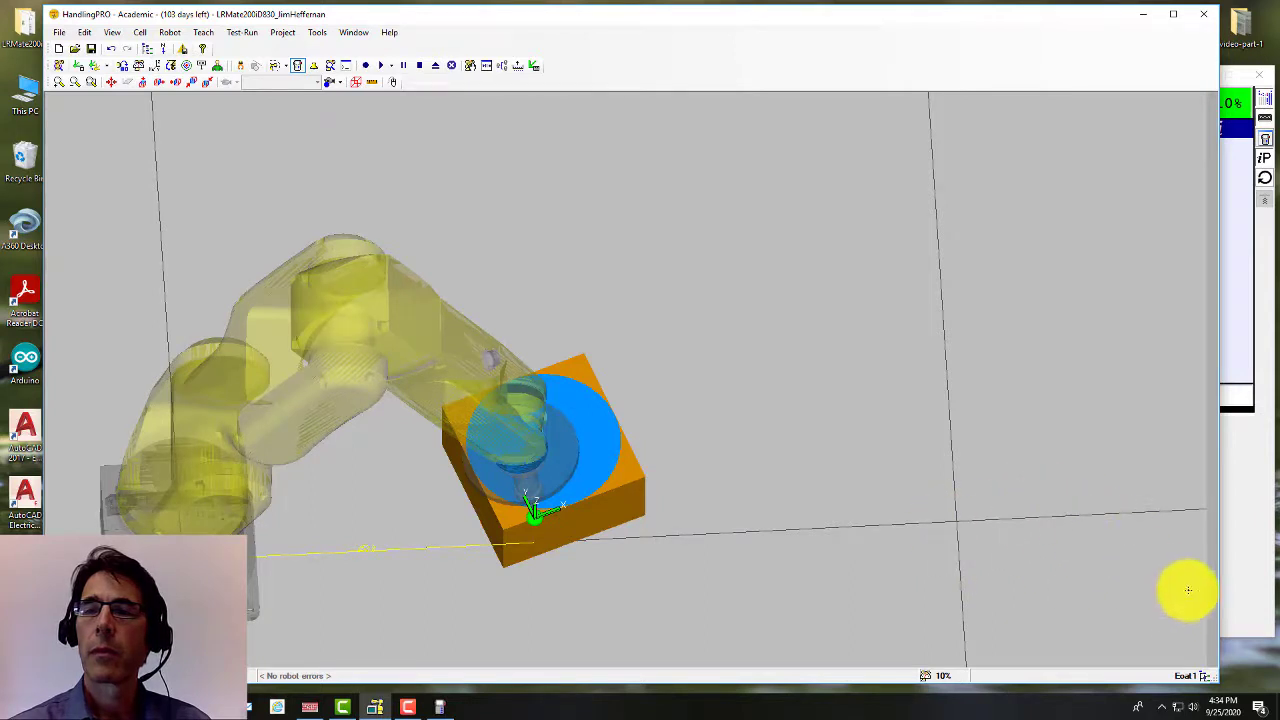
Step: Jog the tool ±X and along Y across the block in USER, then switch jogging toward WORLD
click(1250, 515)
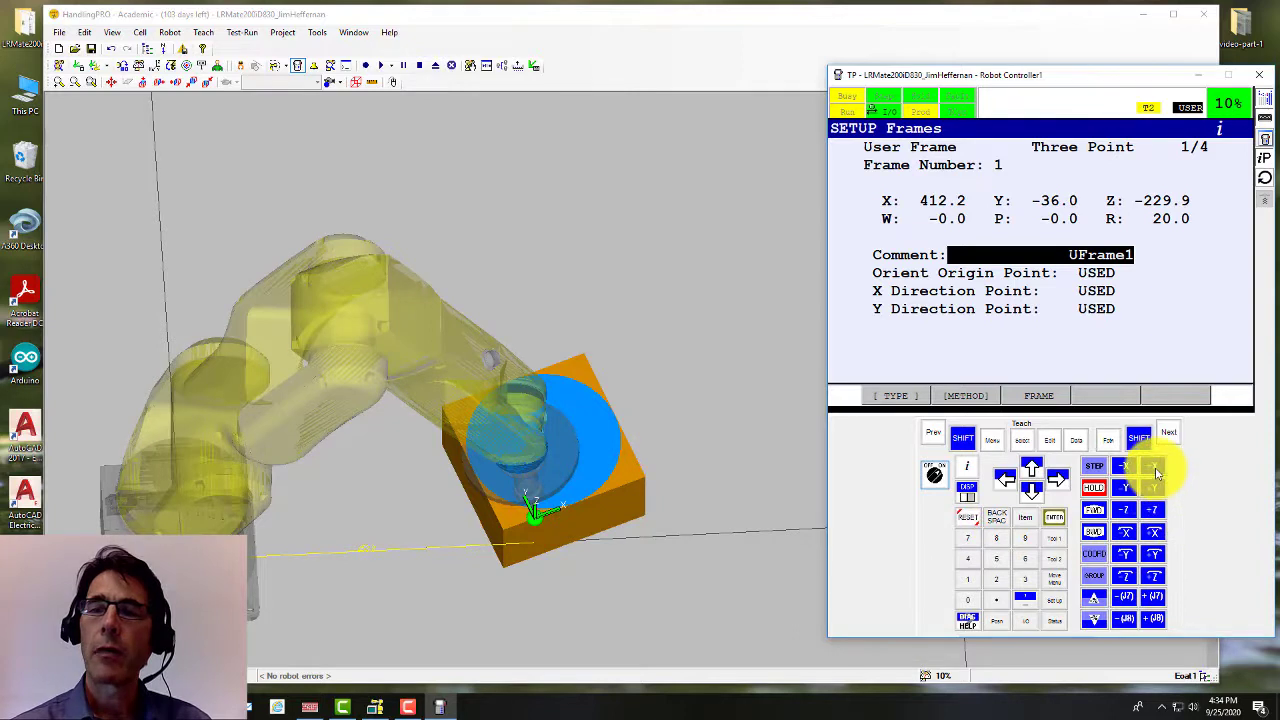
click(1153, 467)
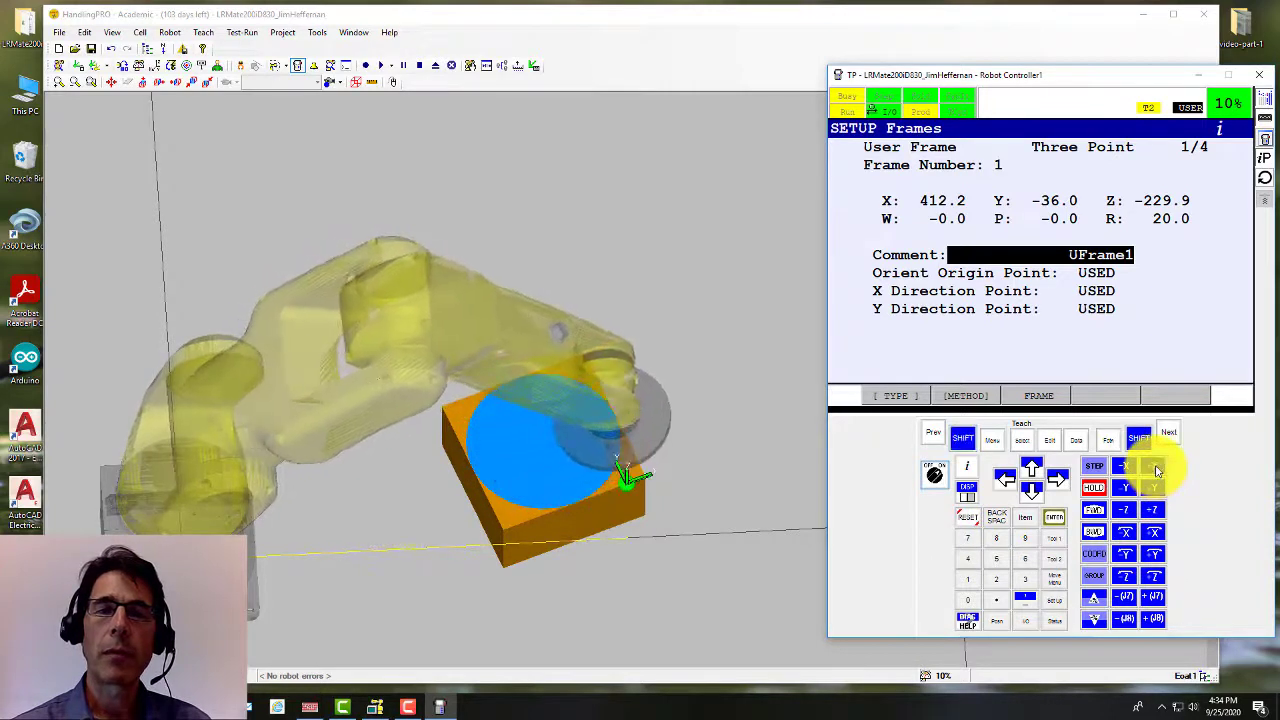
click(1127, 491)
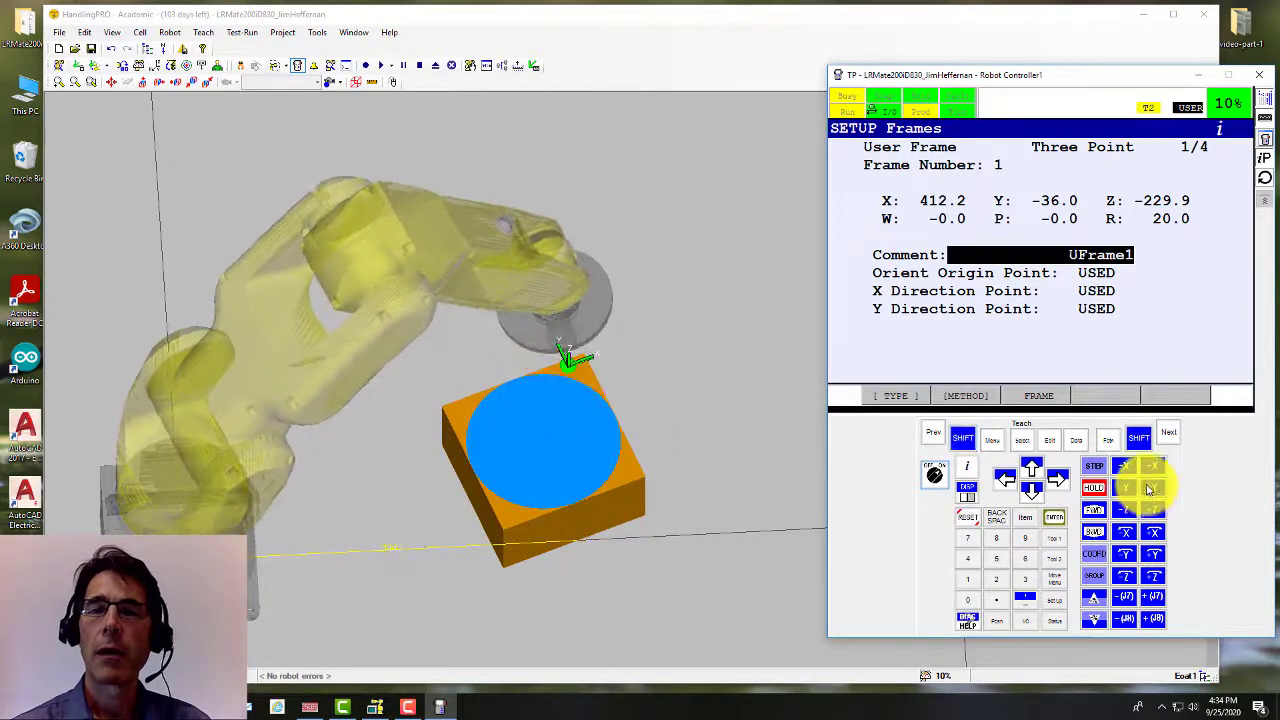
click(1131, 473)
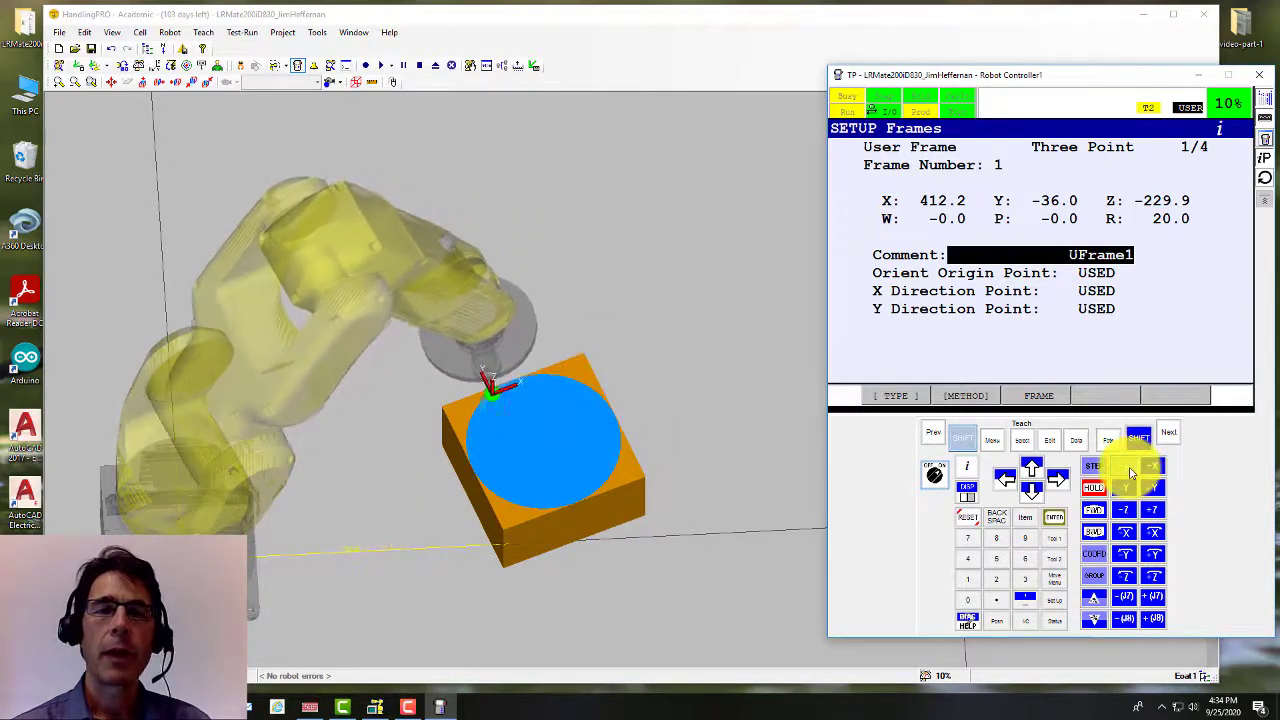
click(1145, 493)
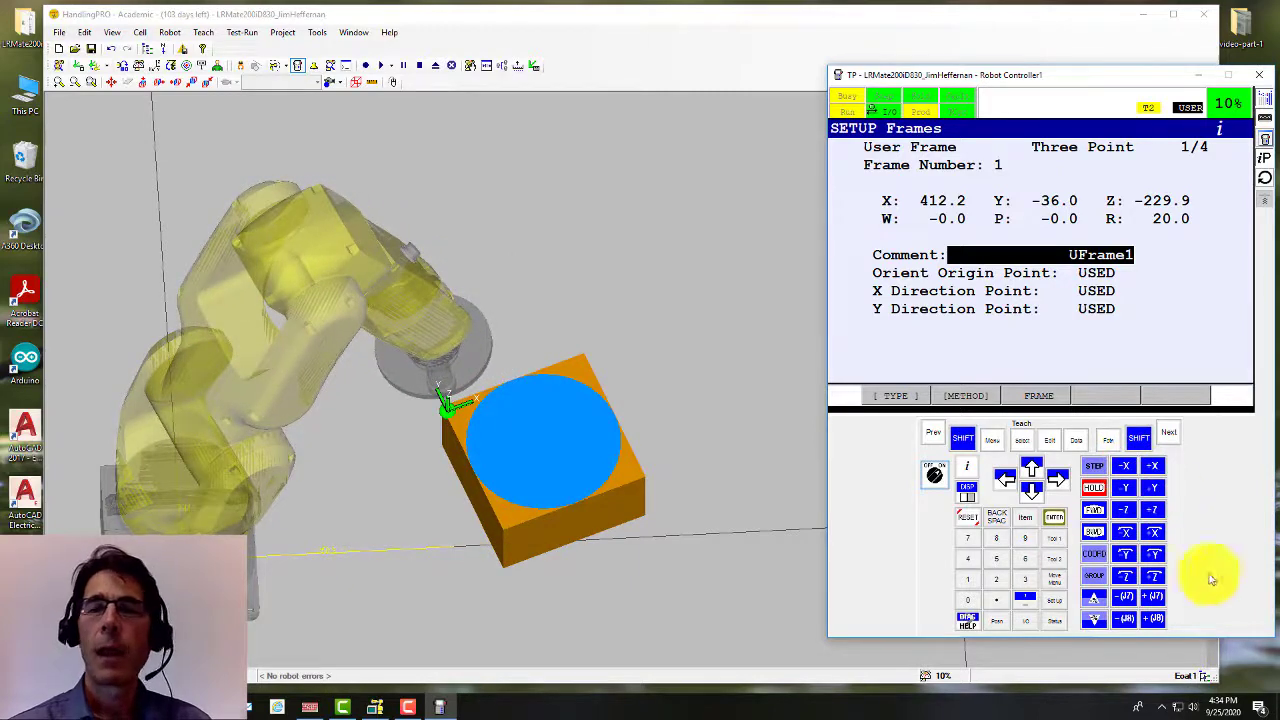
click(1095, 558)
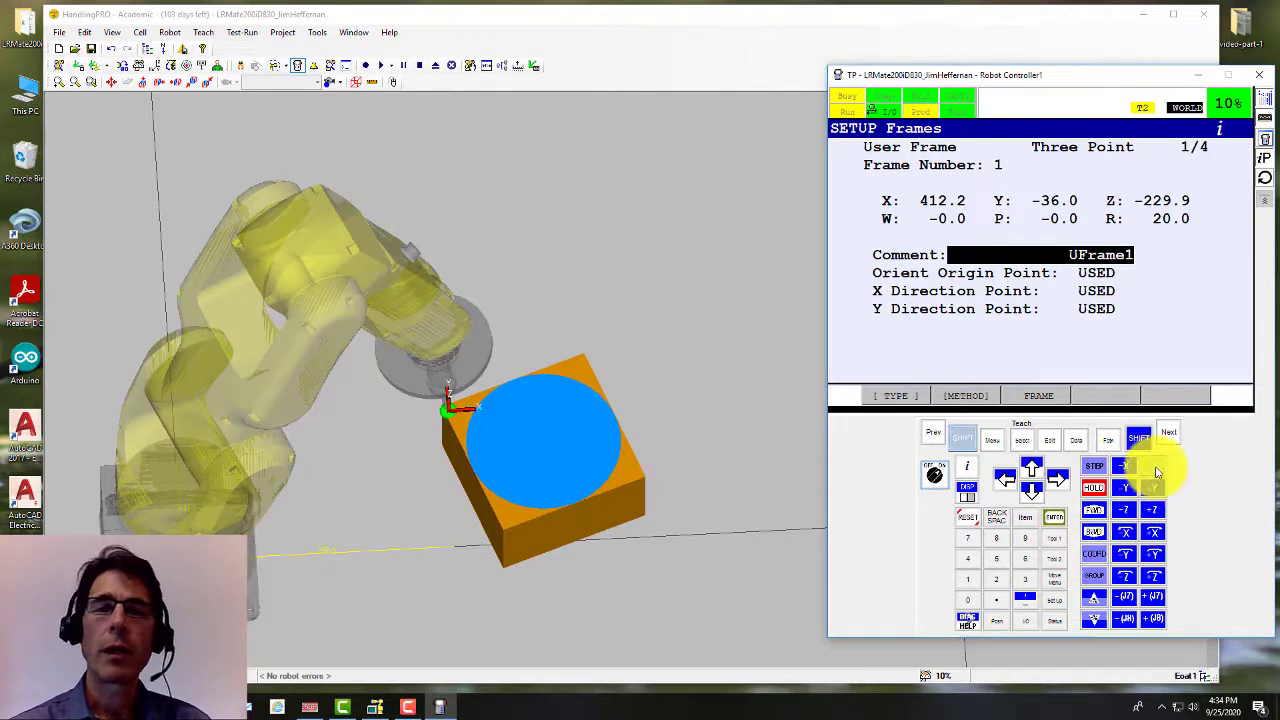
Step: Jog the tool in WORLD +X, -X, +Y, -Y, then +X to finish over the block centre
click(1157, 471)
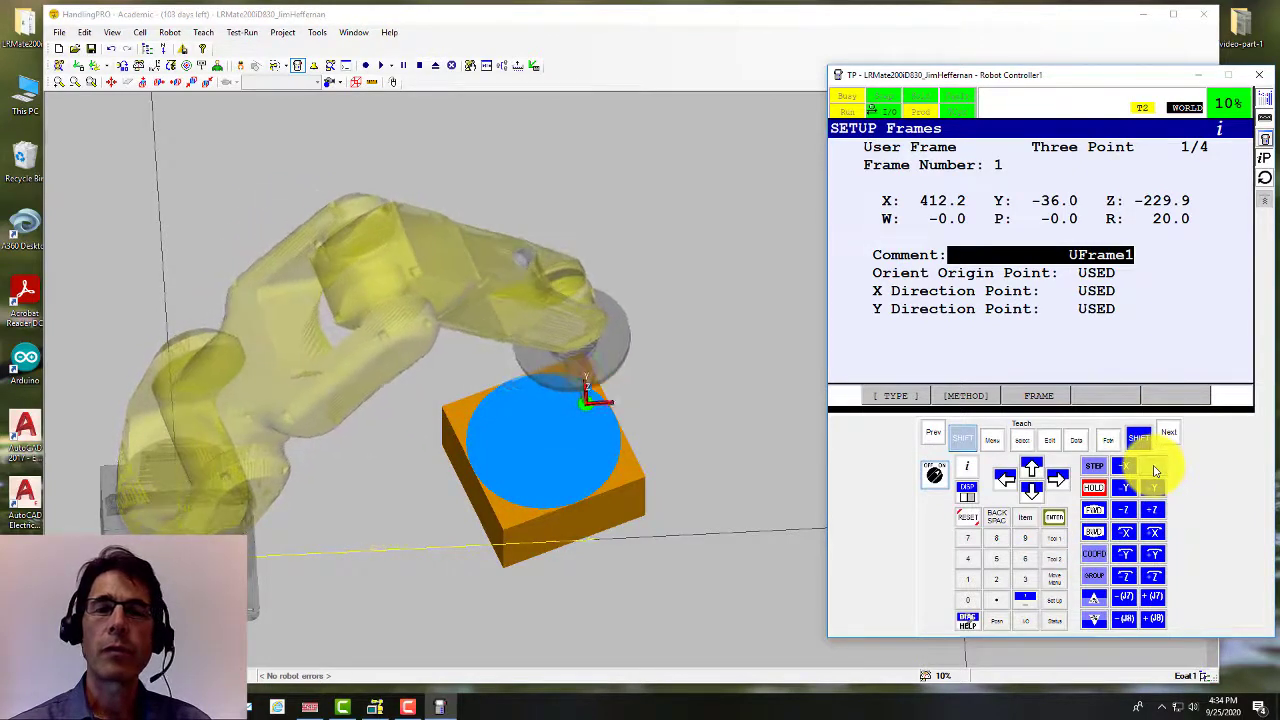
click(1128, 469)
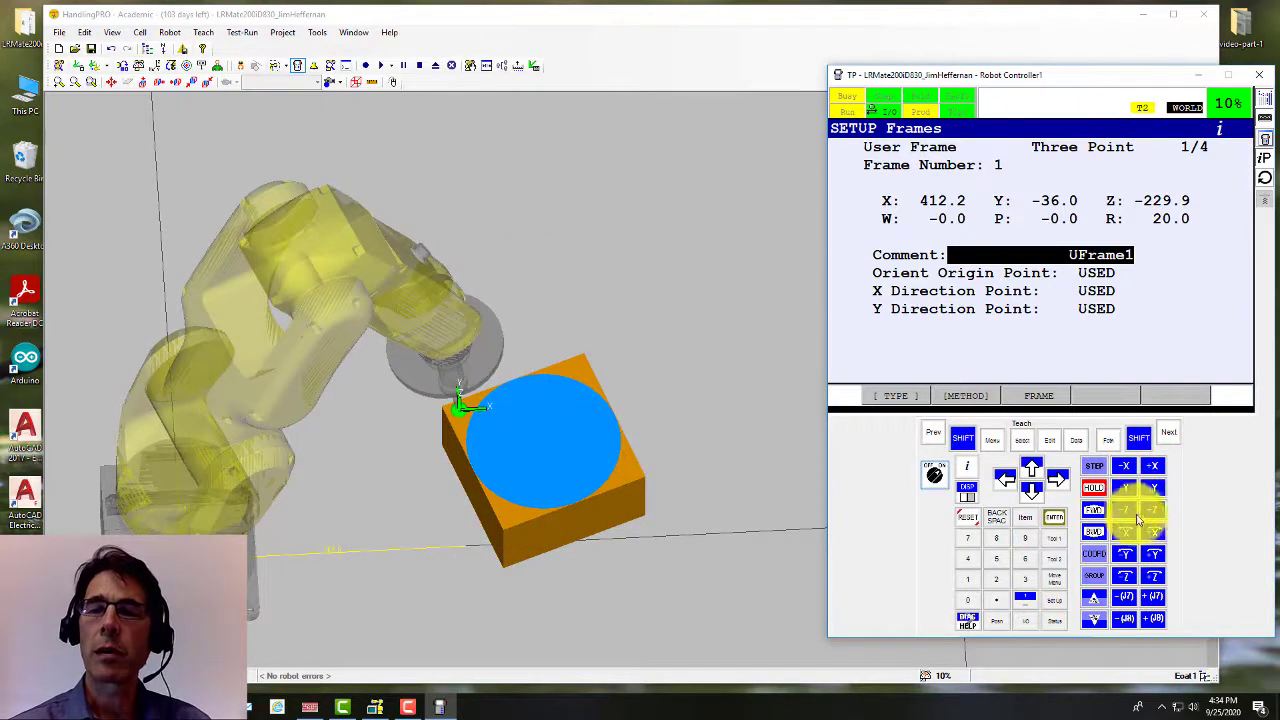
click(1153, 489)
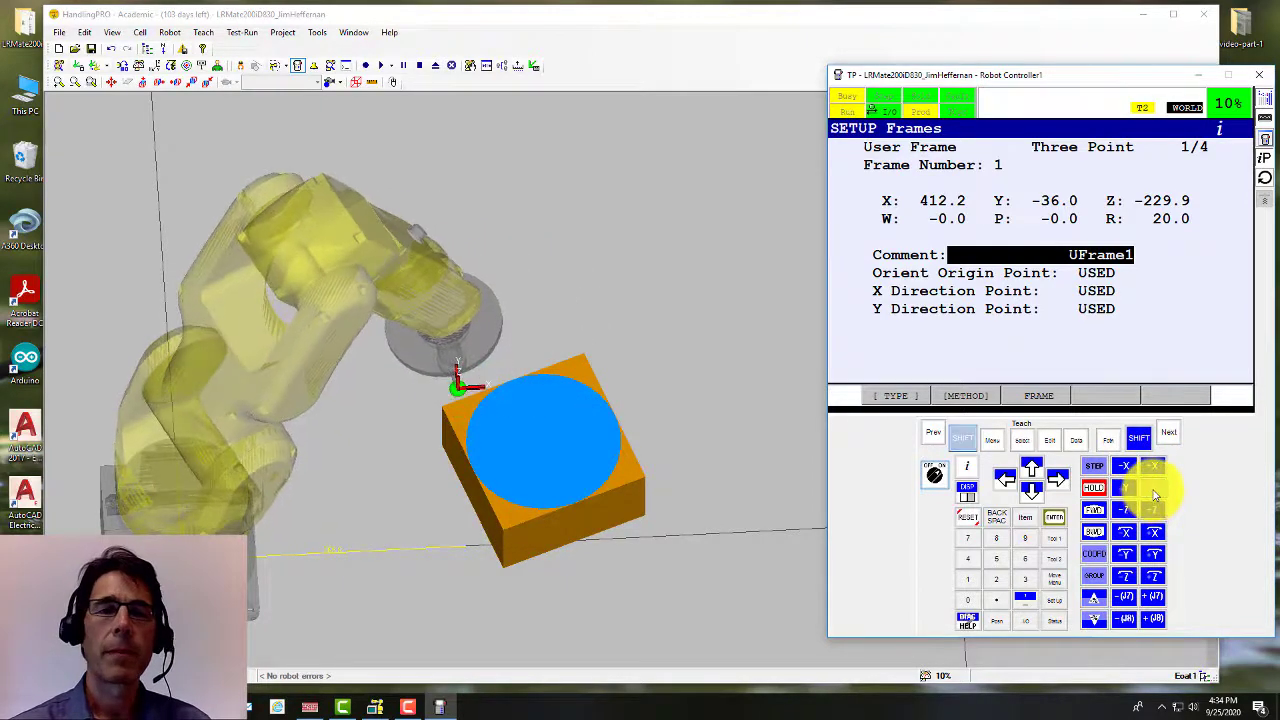
click(1133, 489)
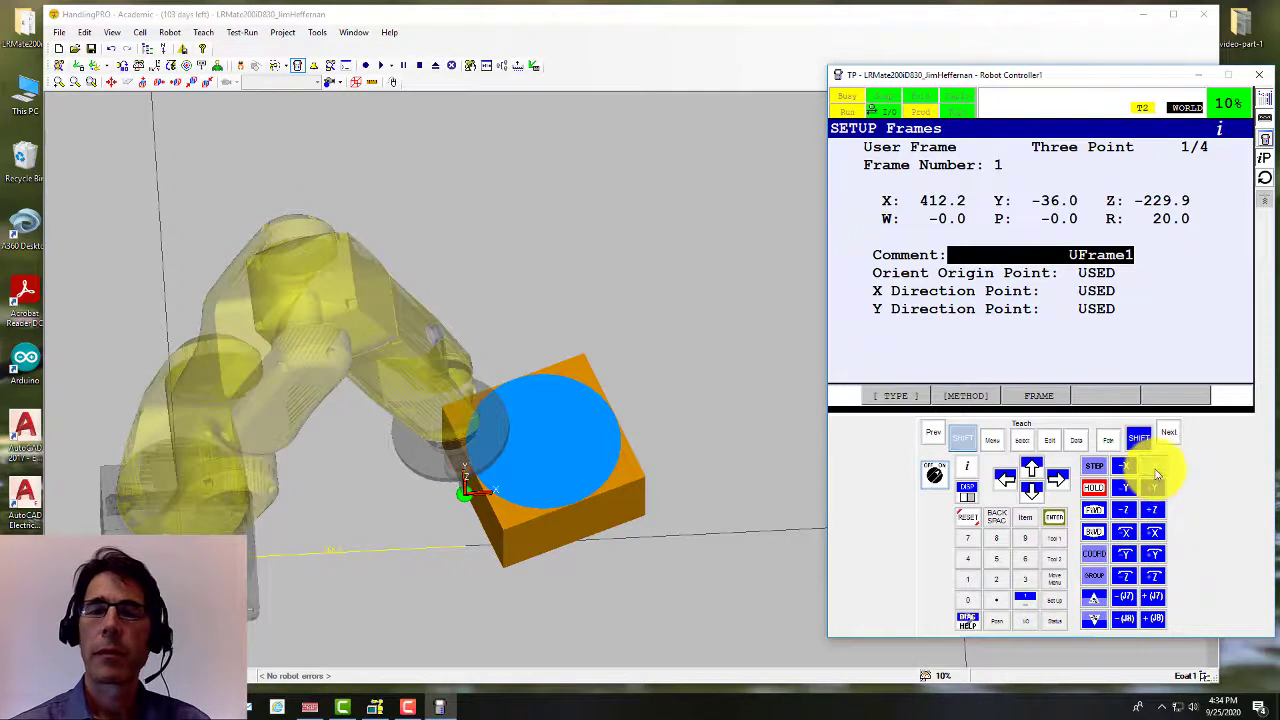
click(1155, 475)
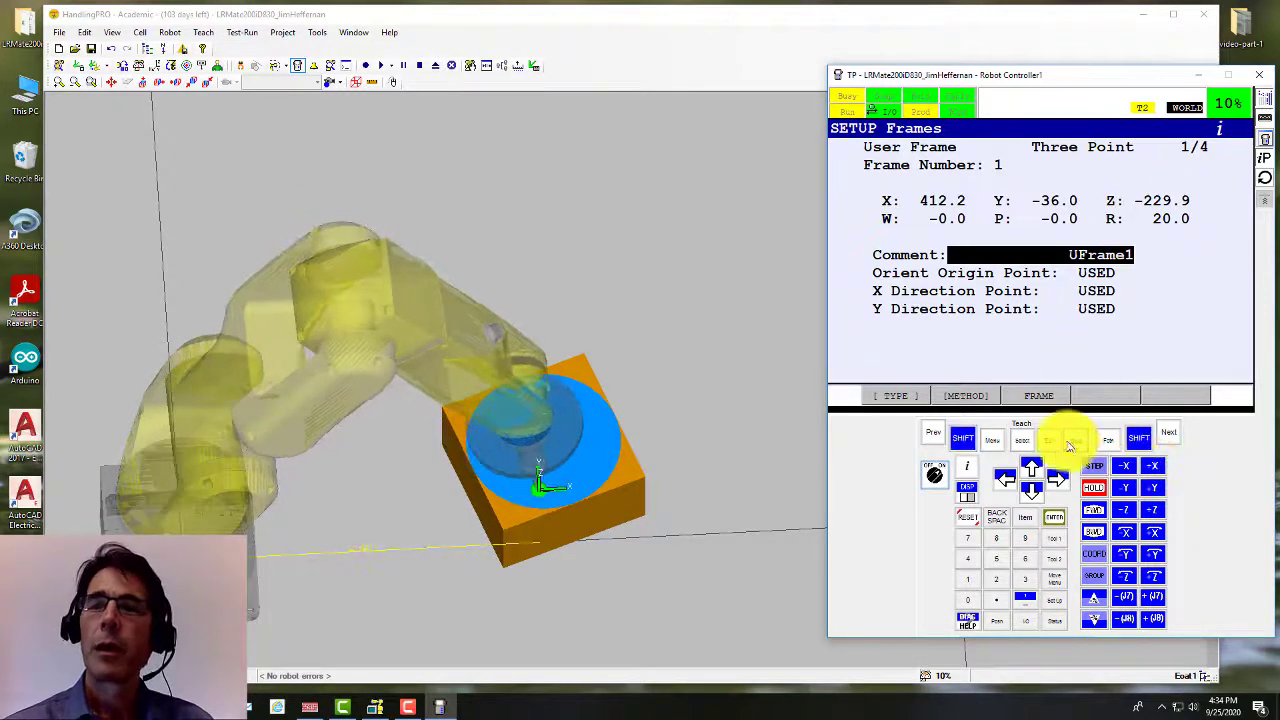
Step: Cycle the jog coordinate system around until USER is active again
click(1095, 557)
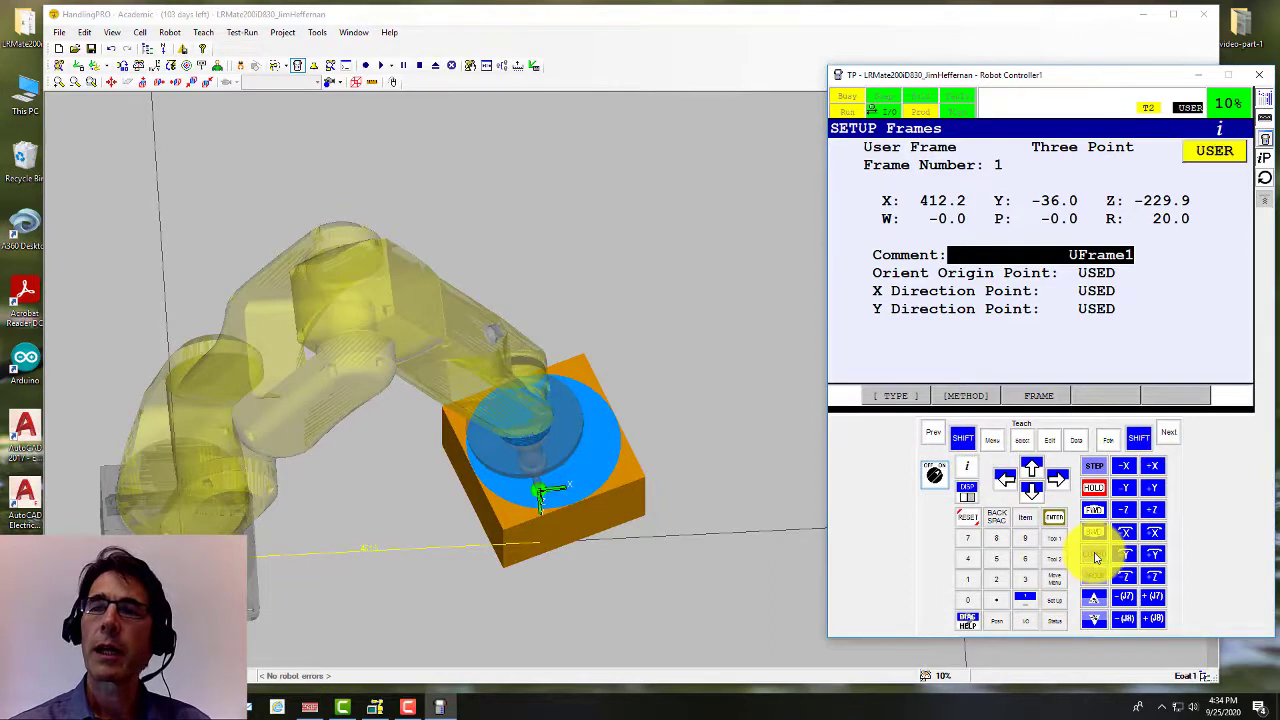
click(1095, 557)
click(1095, 557)
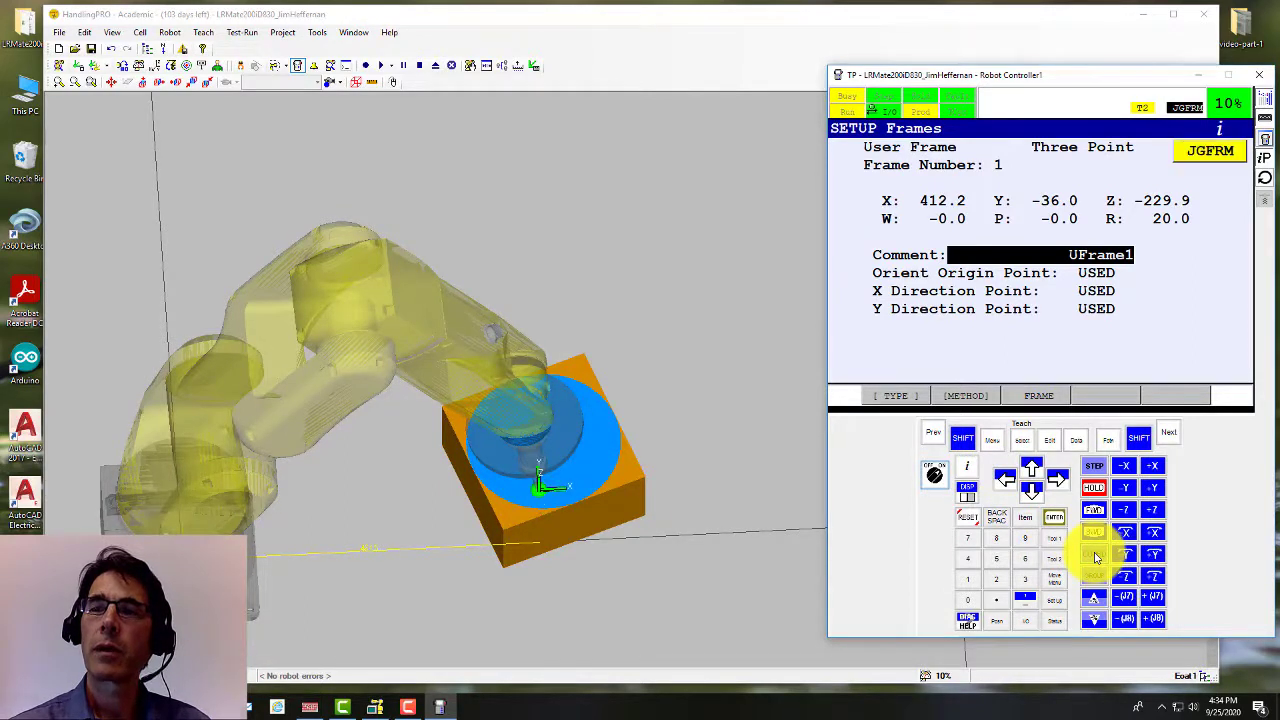
click(1095, 557)
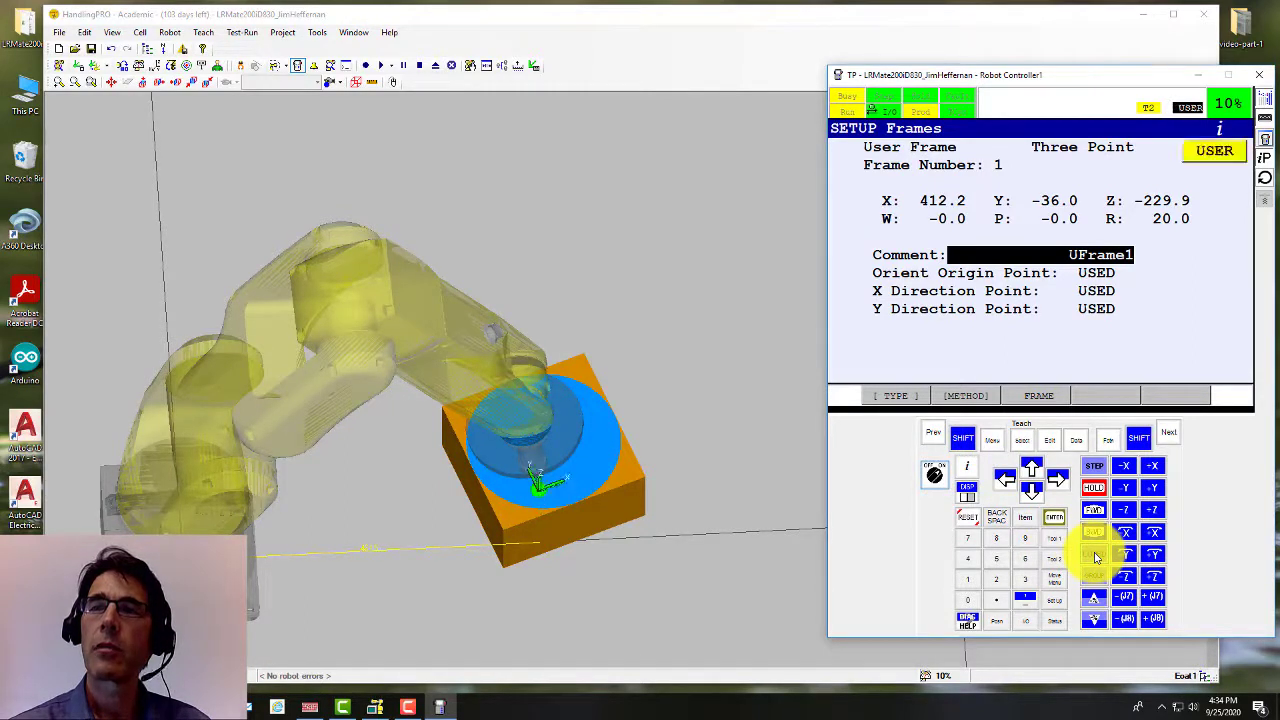
Step: Jog the tool along user-frame +X, -X and +X across the box, viewing it from a lower angle
click(1159, 472)
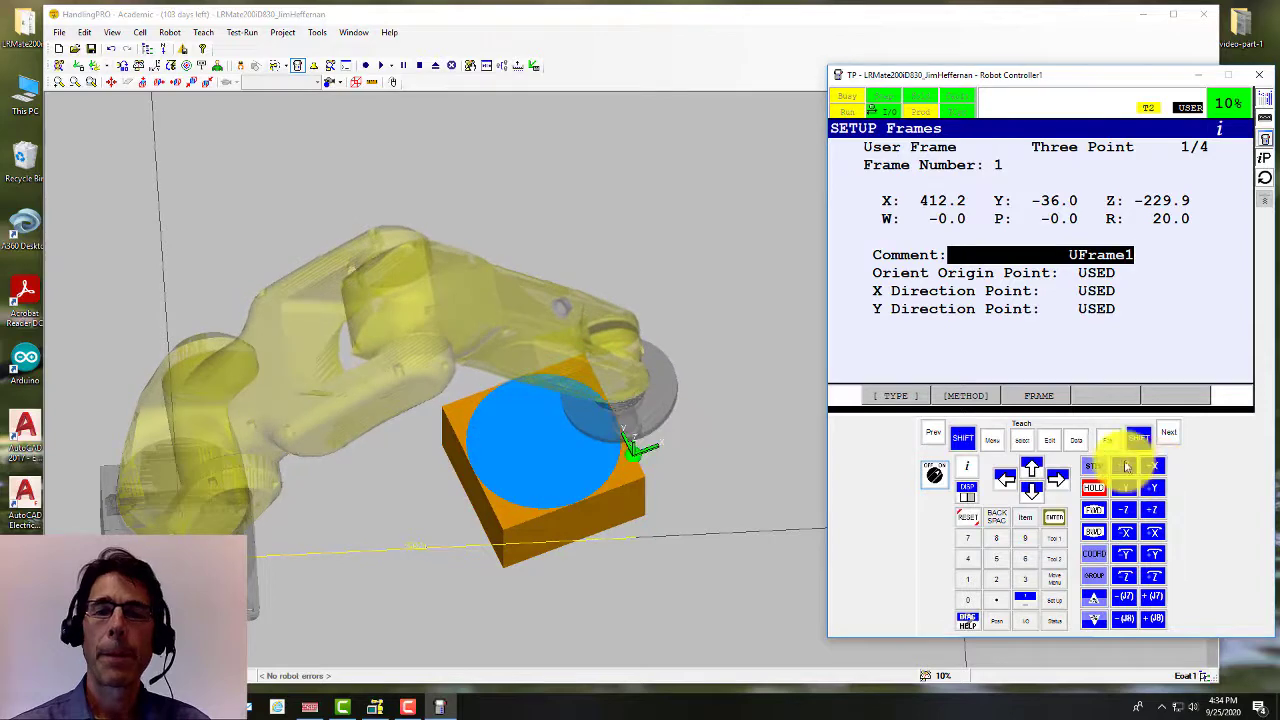
click(1124, 466)
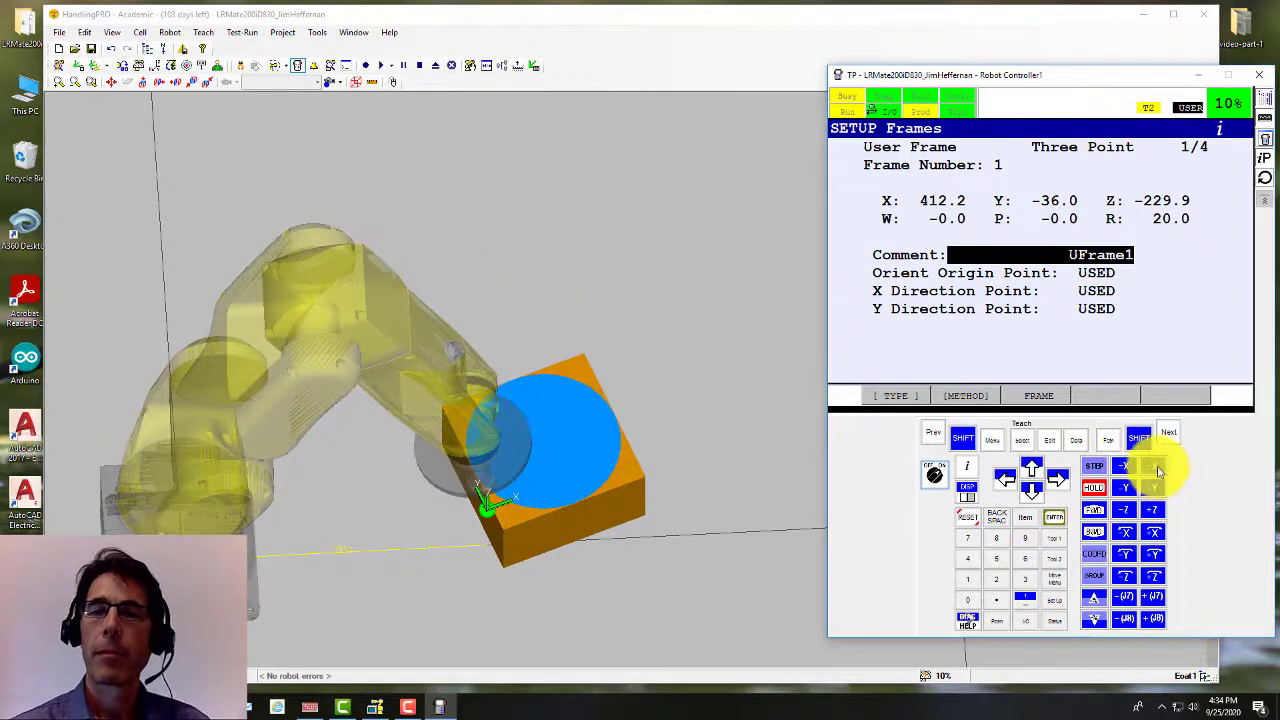
click(1159, 472)
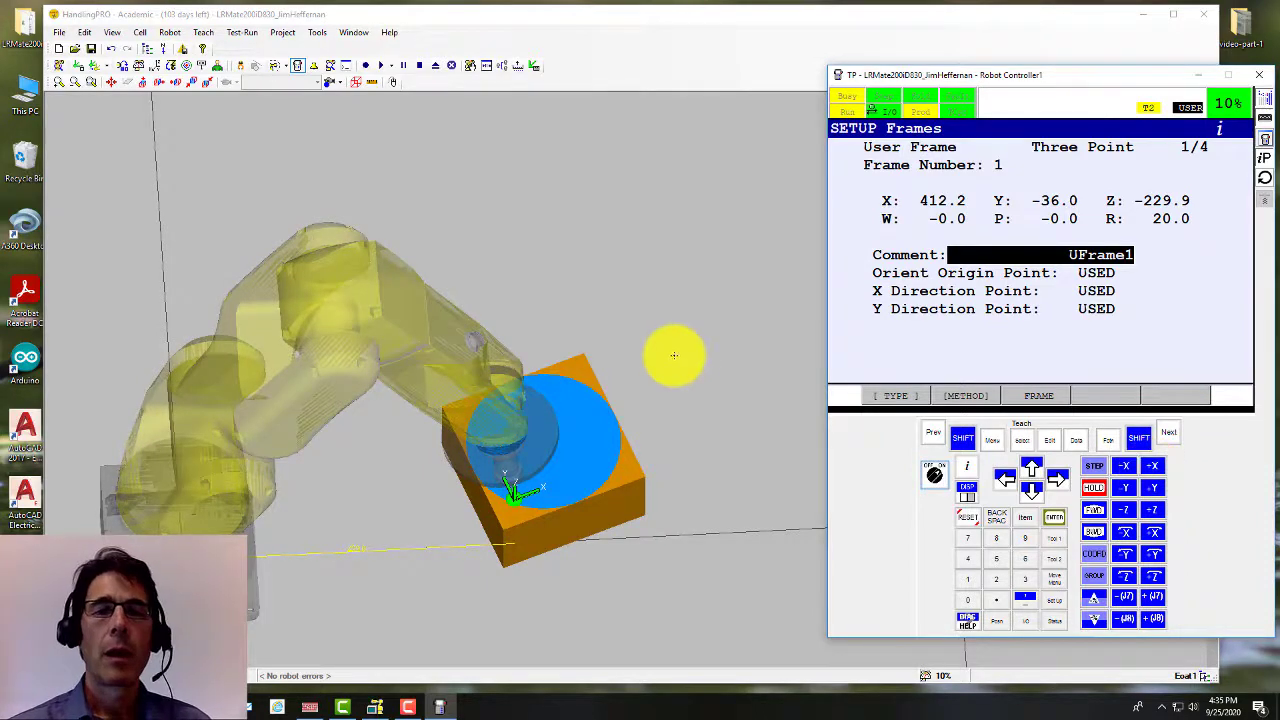
right_drag(663, 341, 651, 309)
click(1250, 465)
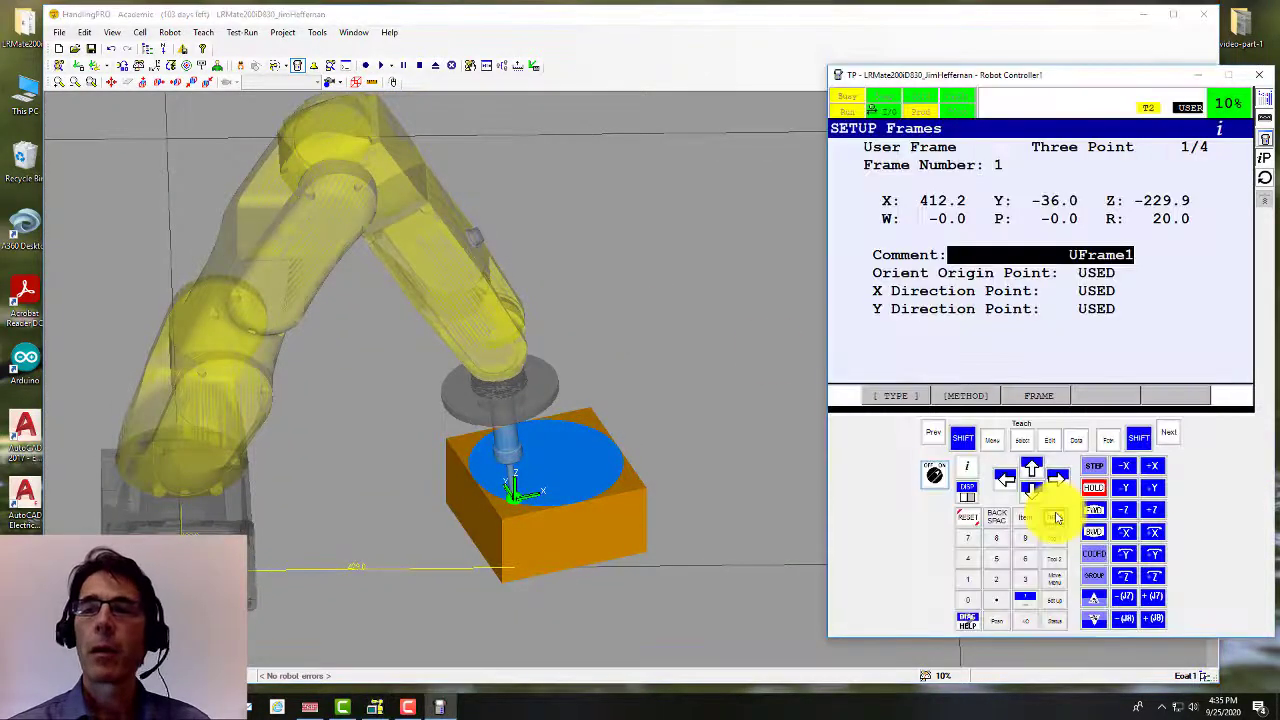